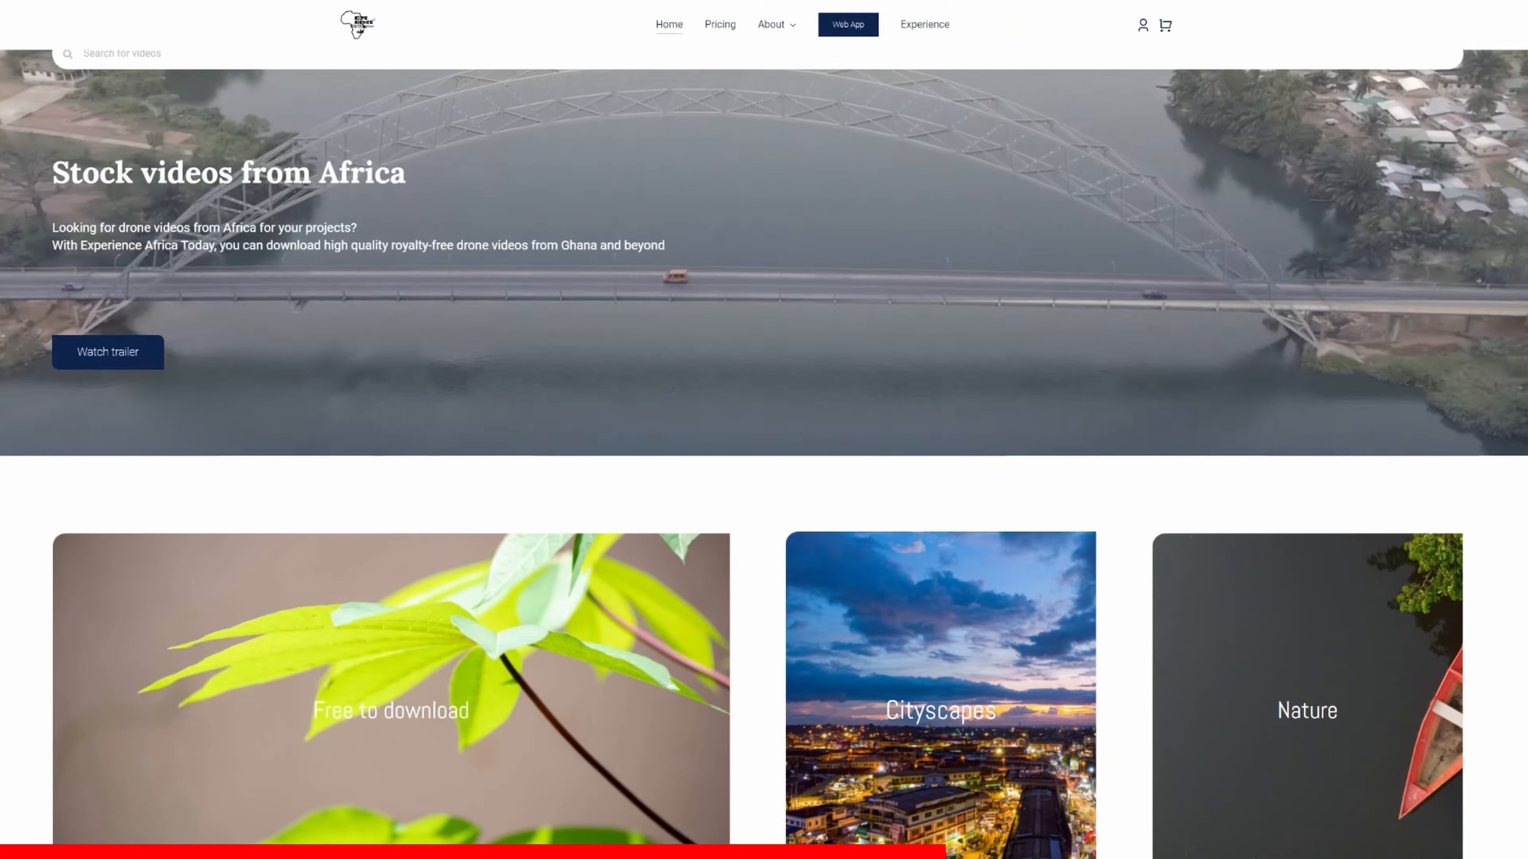
Scroll back up on the Experience Africa Today drone stock-video homepage.
scroll(764, 277, "up", 1)
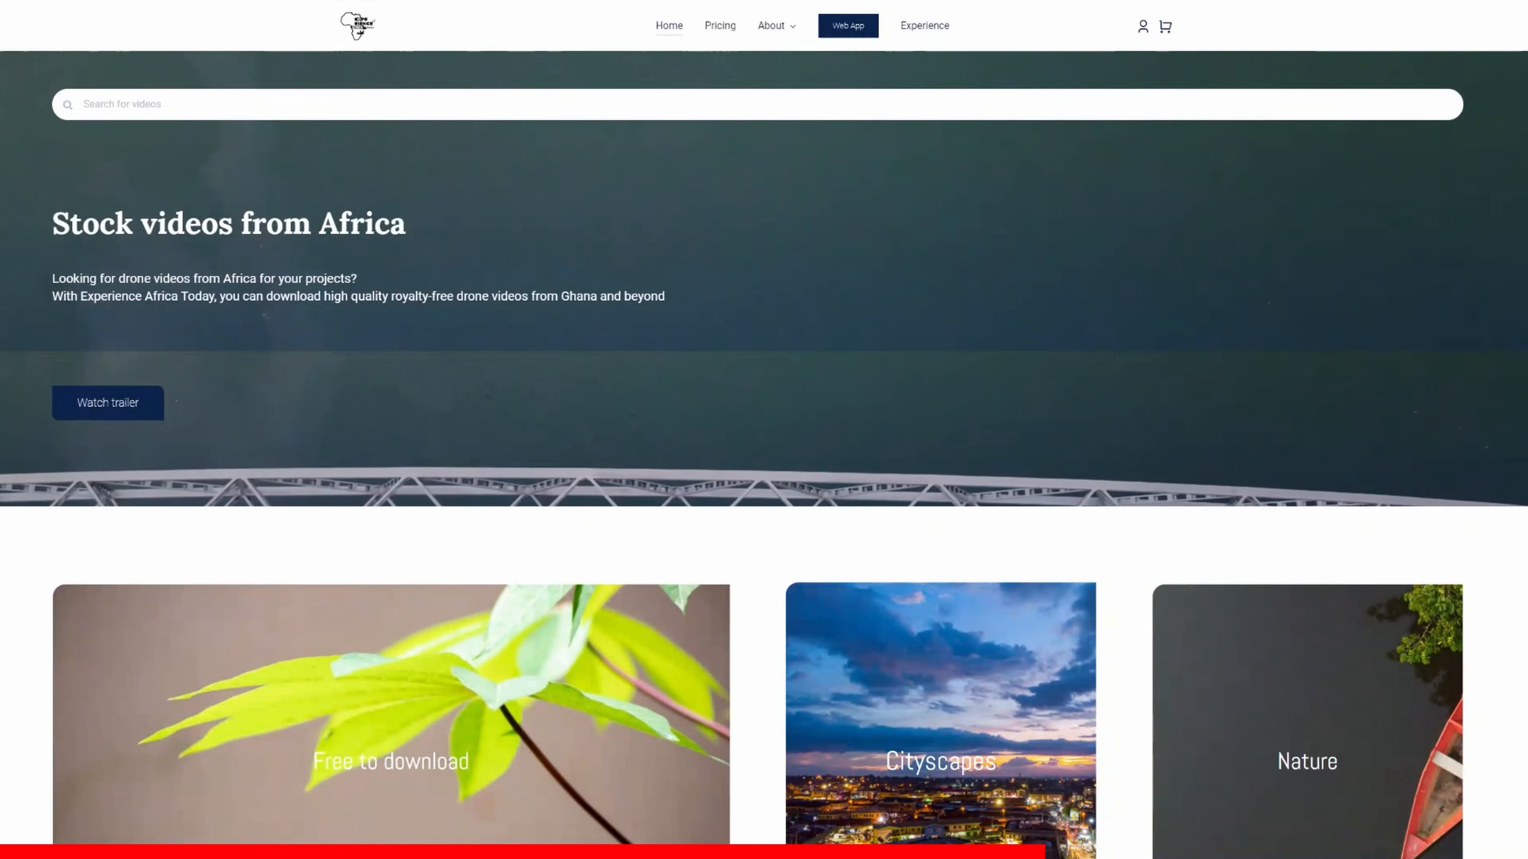
scroll(764, 391, "down", 10)
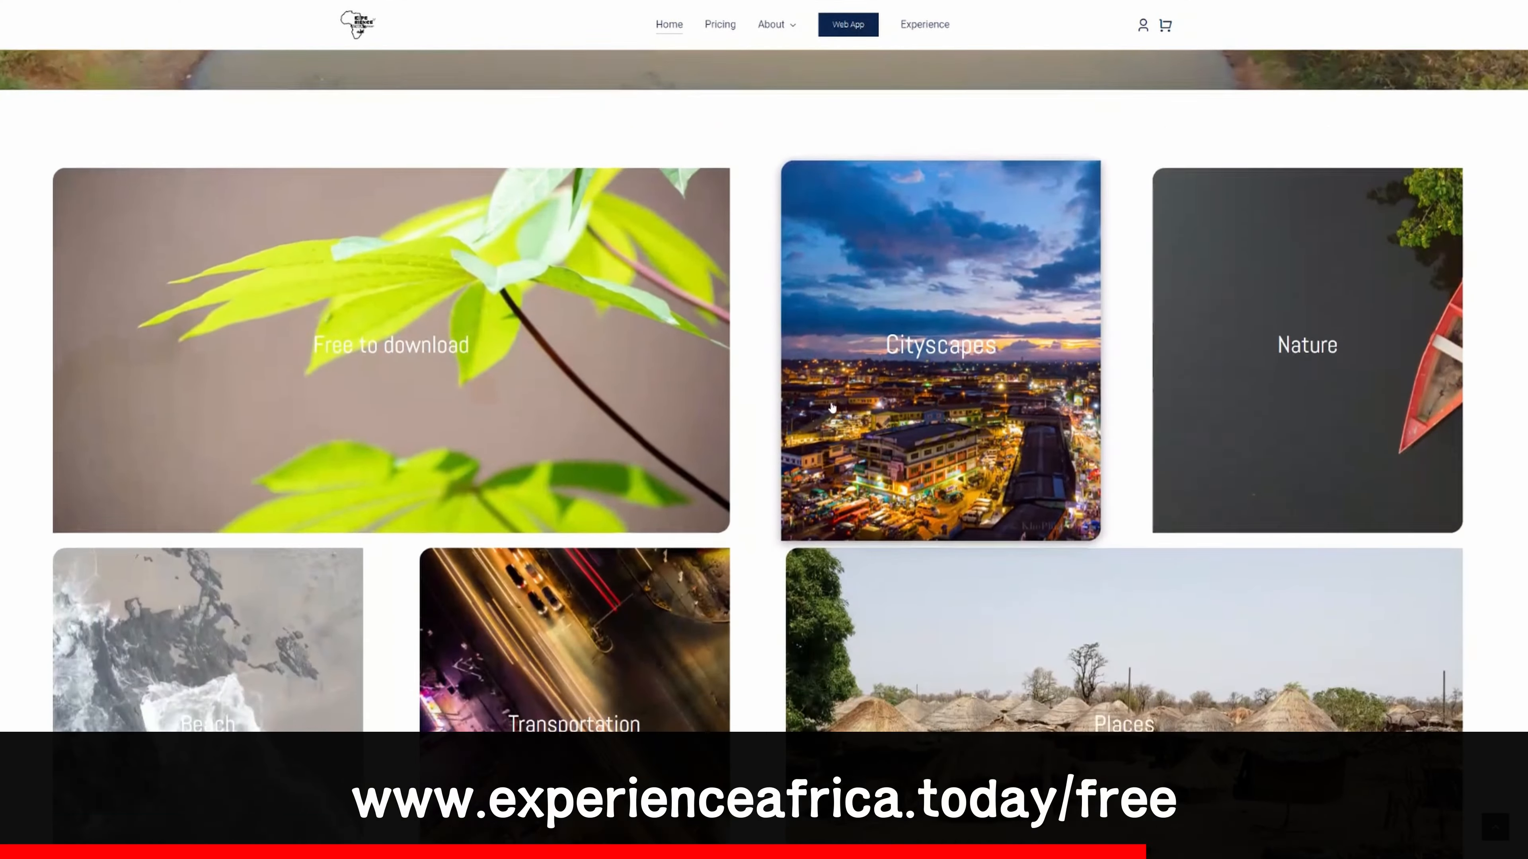
scroll(764, 391, "down", 16)
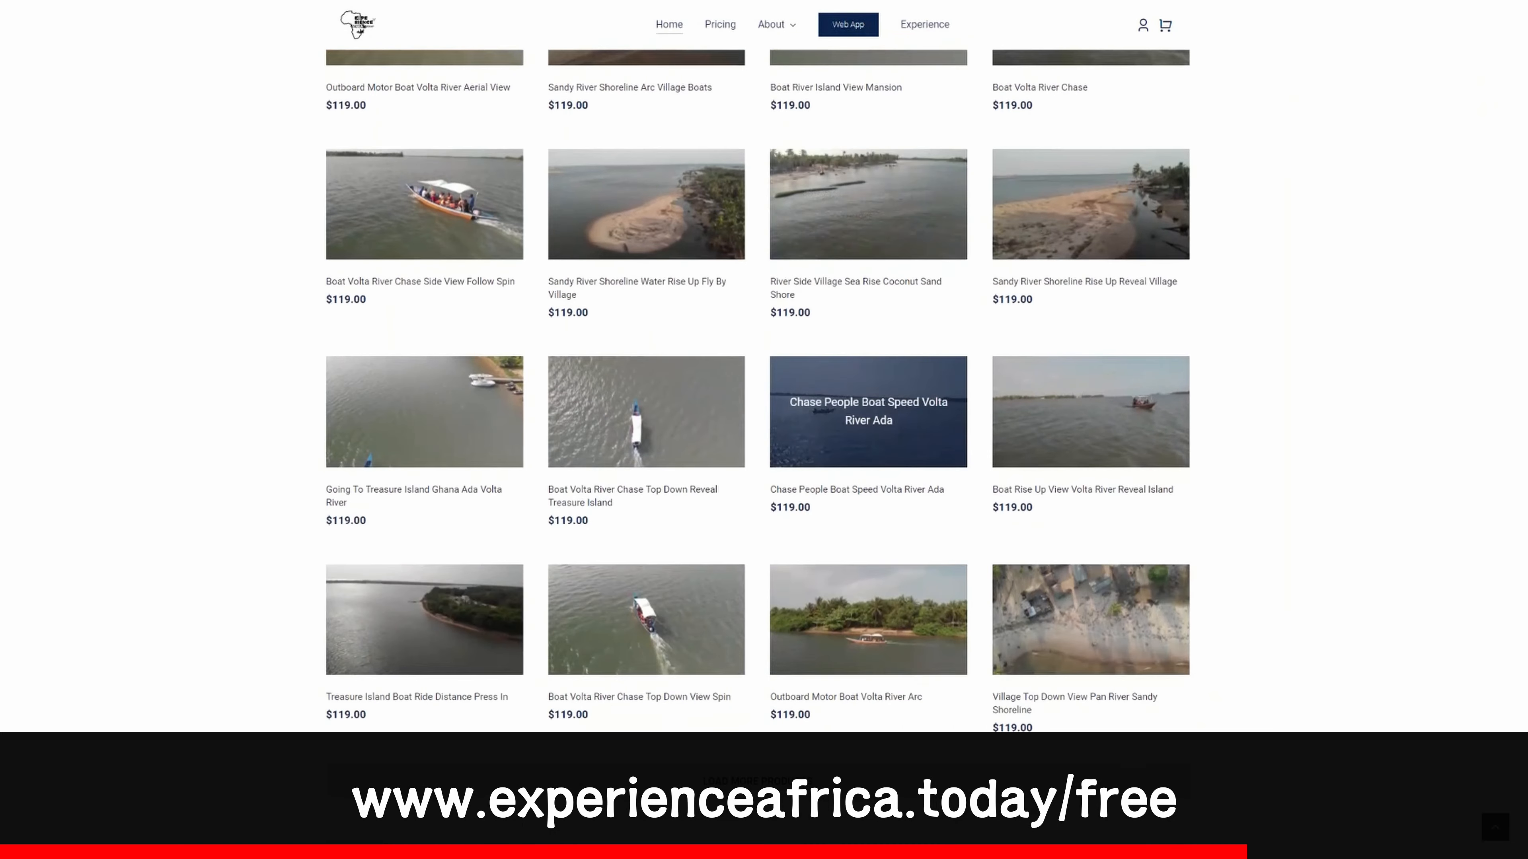
scroll(764, 391, "down", 2)
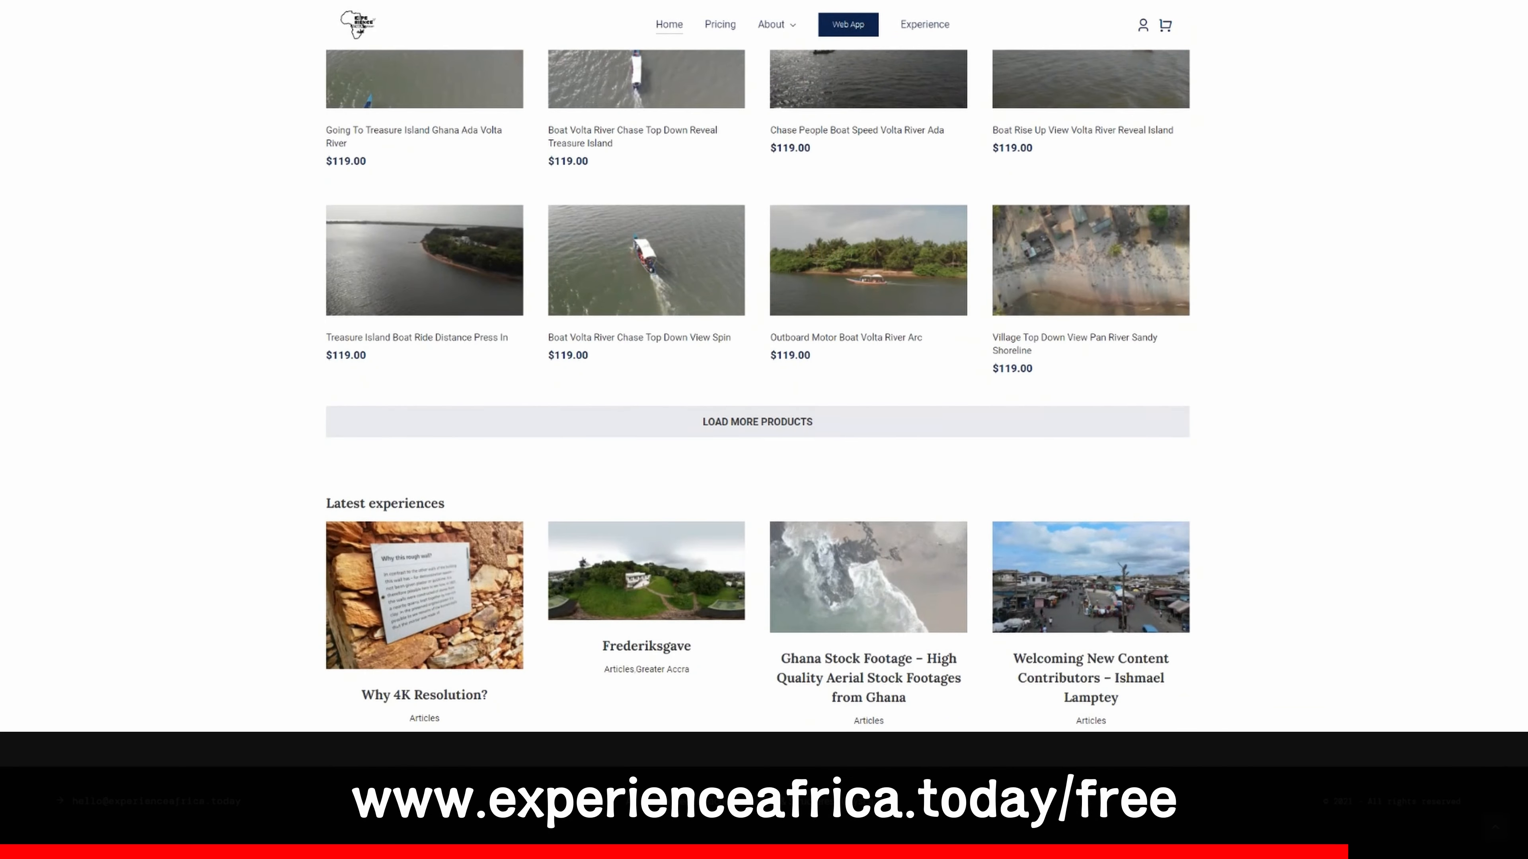
scroll(764, 391, "up", 20)
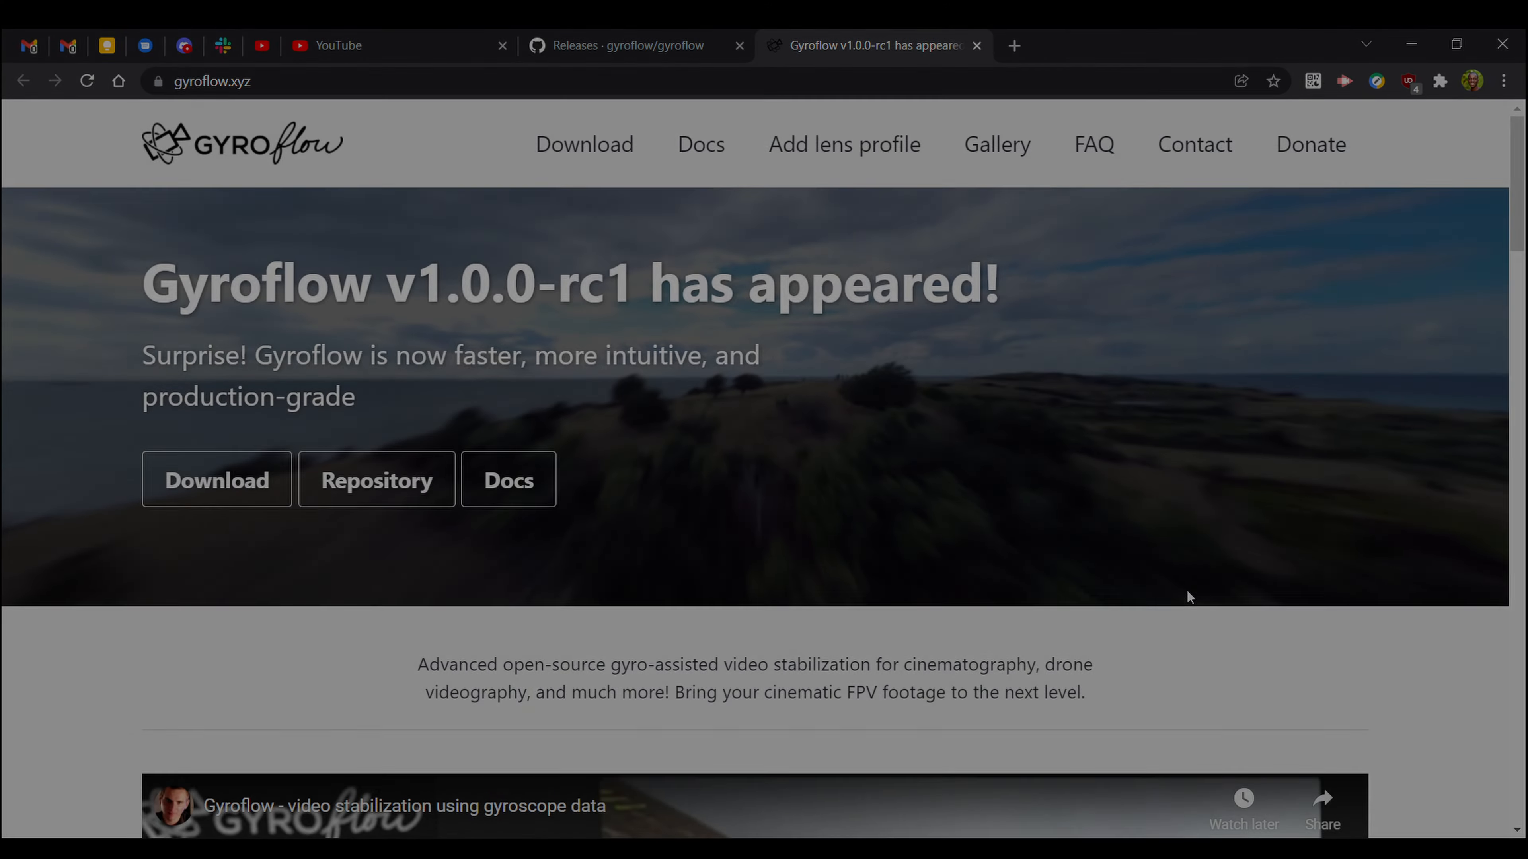
Browse the gyroflow.xyz feature list, return to the top, then go to the Releases · gyroflow/gyroflow tab.
scroll(415, 486, "down", 15)
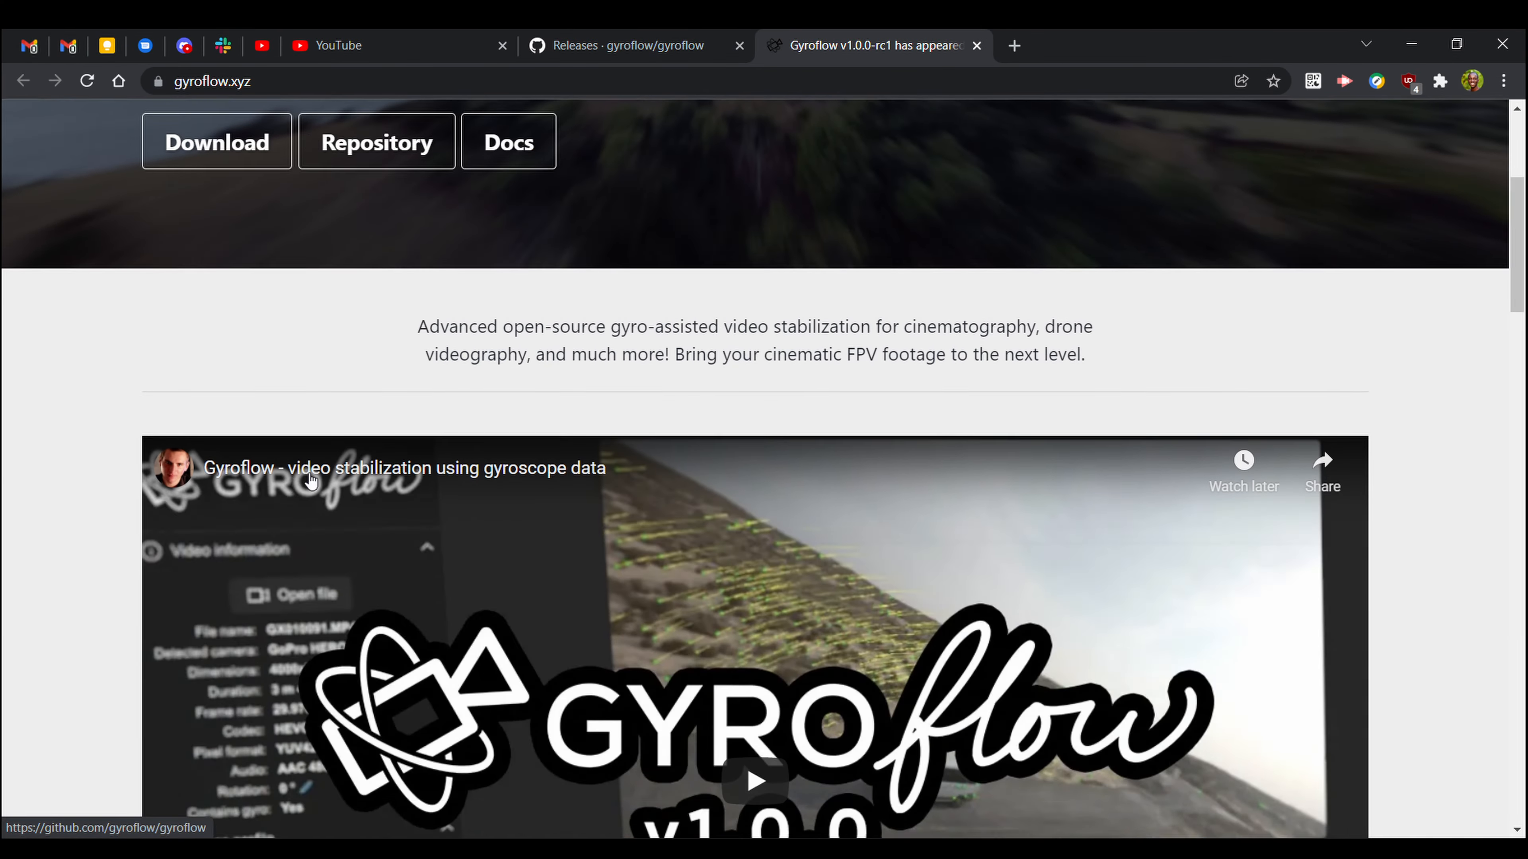
scroll(1286, 505, "down", 7)
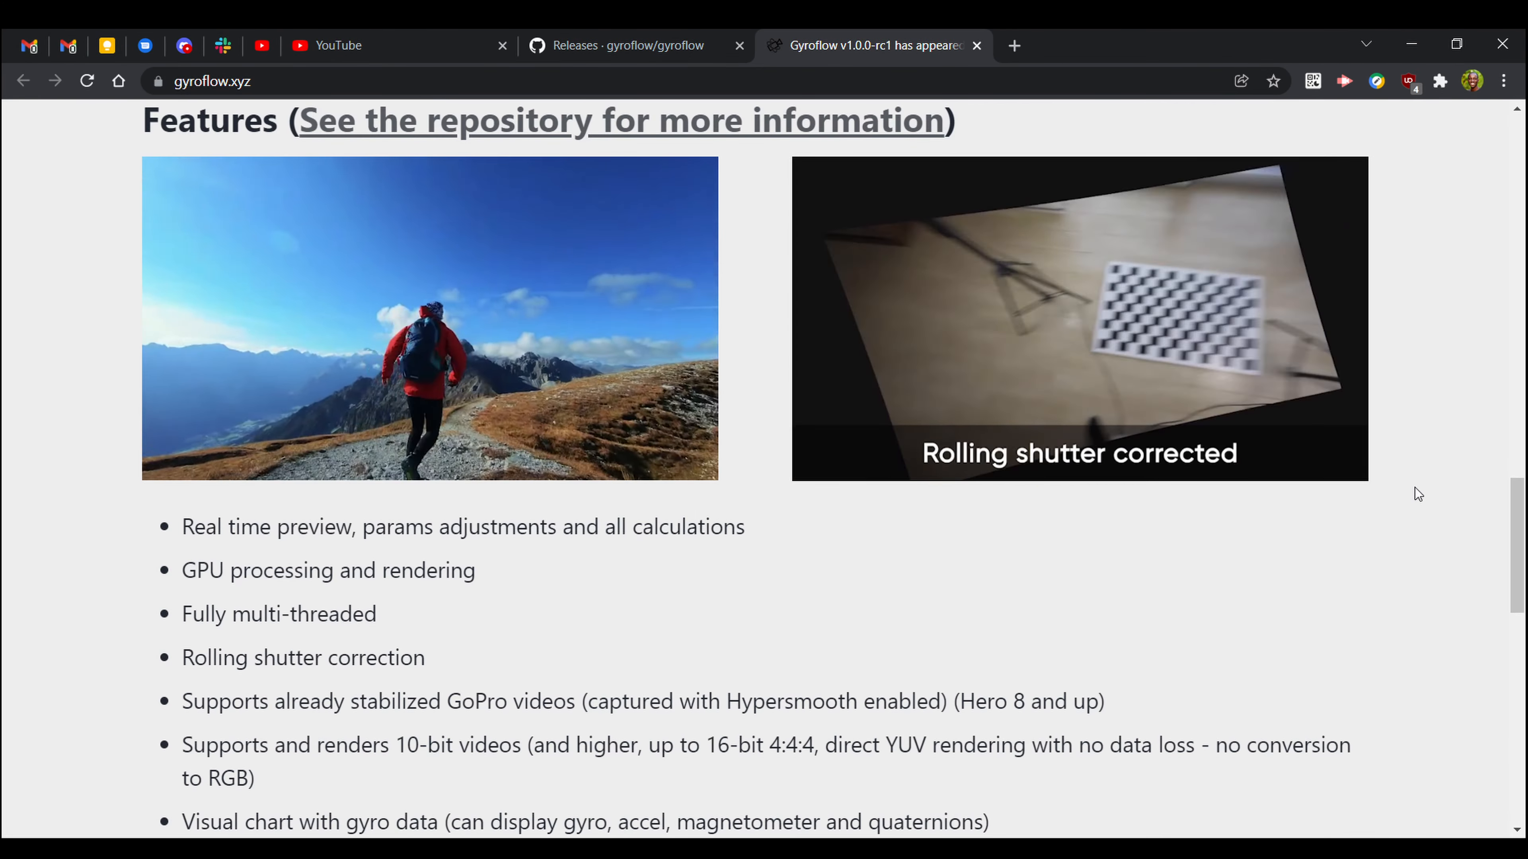
left_click_drag(1517, 521, 1493, 129)
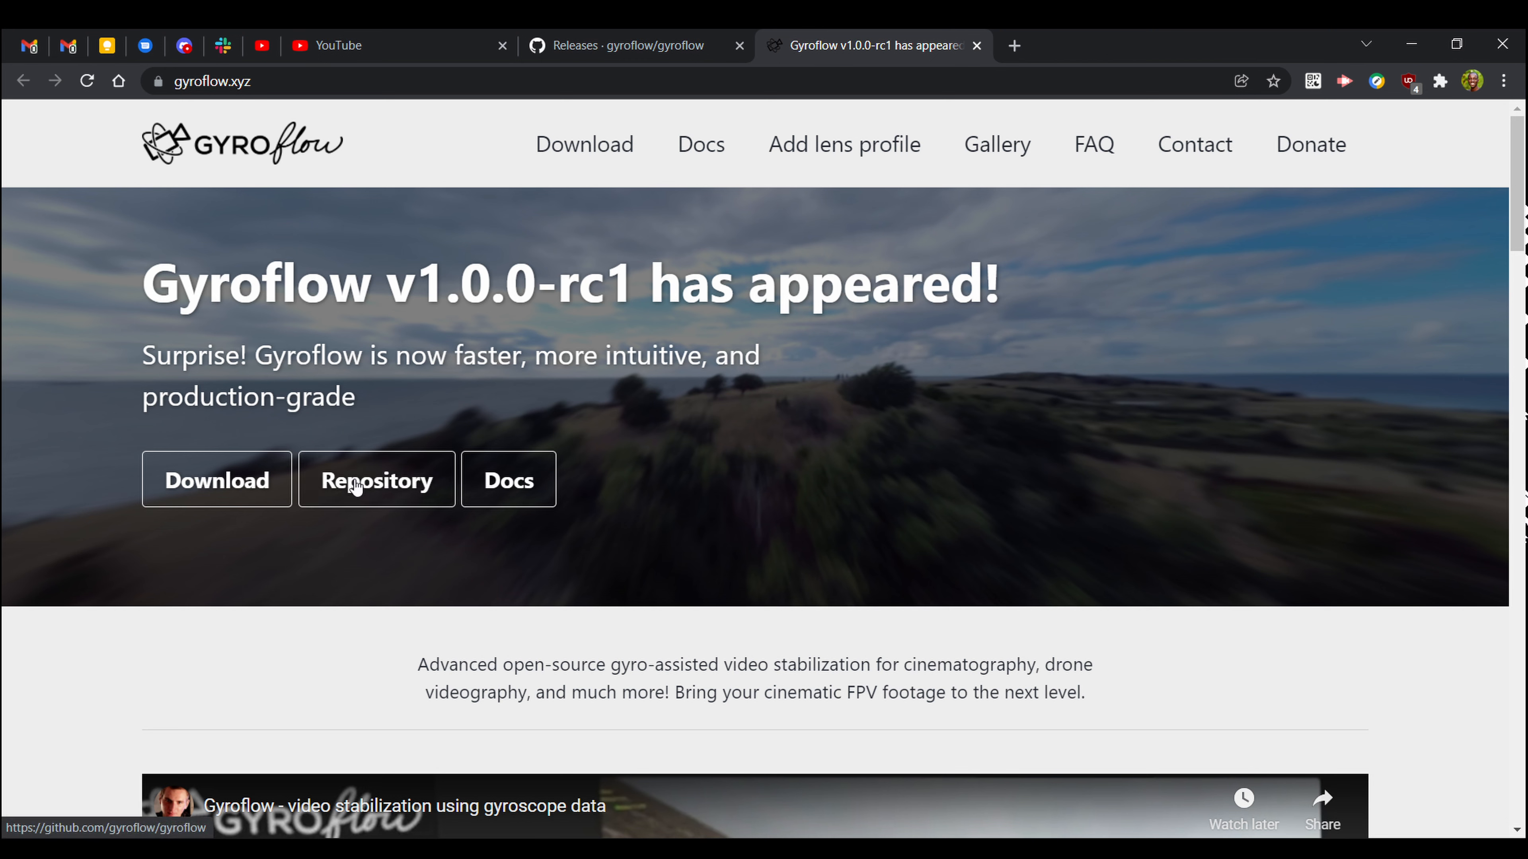
left_click(609, 48)
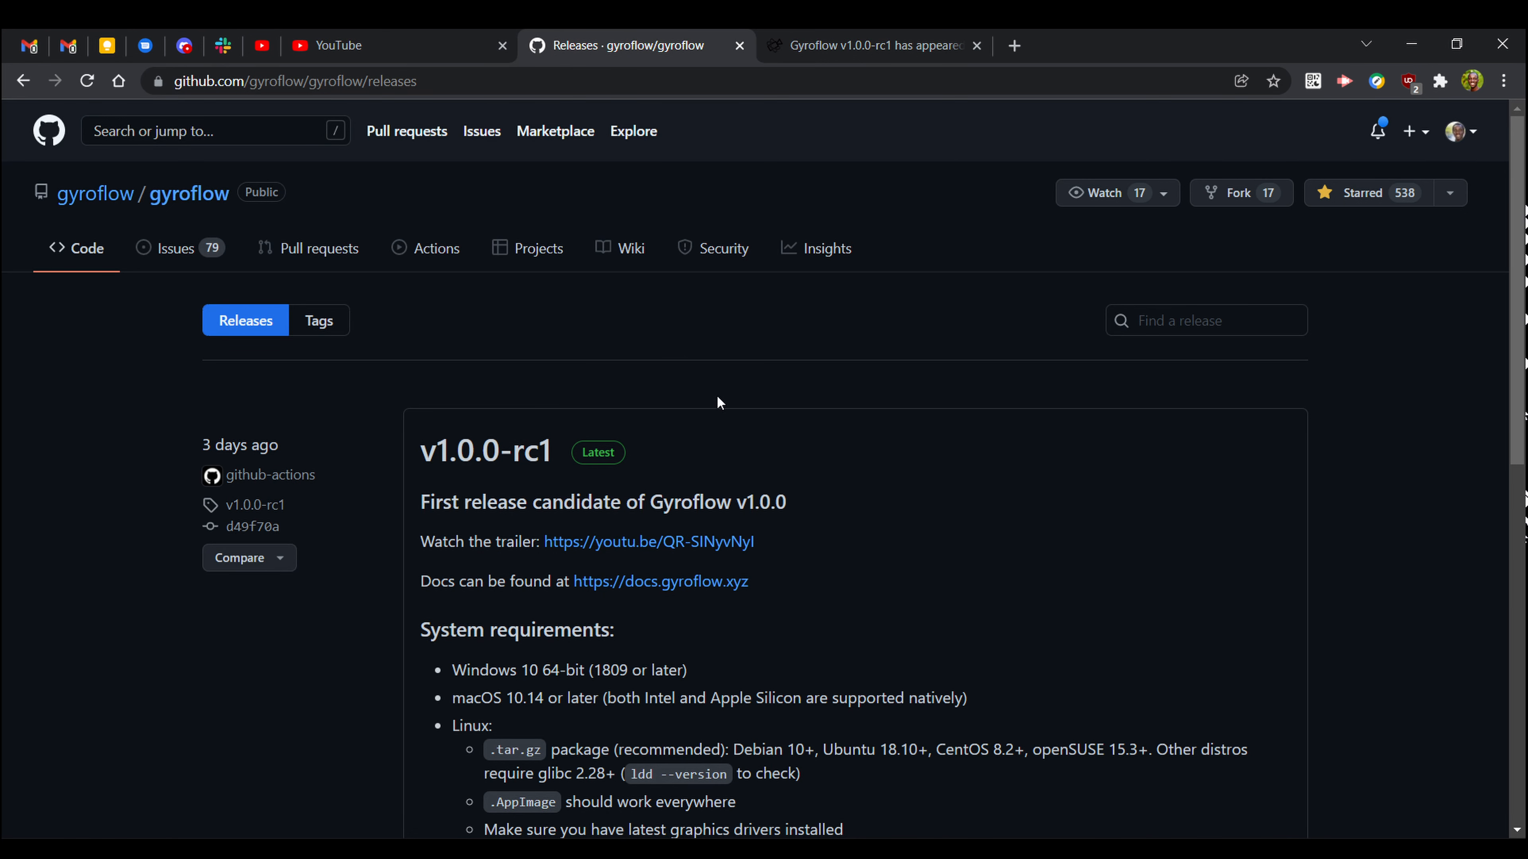
Highlight the gyroflow/gyroflow repository name and the Windows 10 64-bit requirement on the v1.0.0-rc1 release.
left_click_drag(52, 187, 317, 211)
left_click(385, 213)
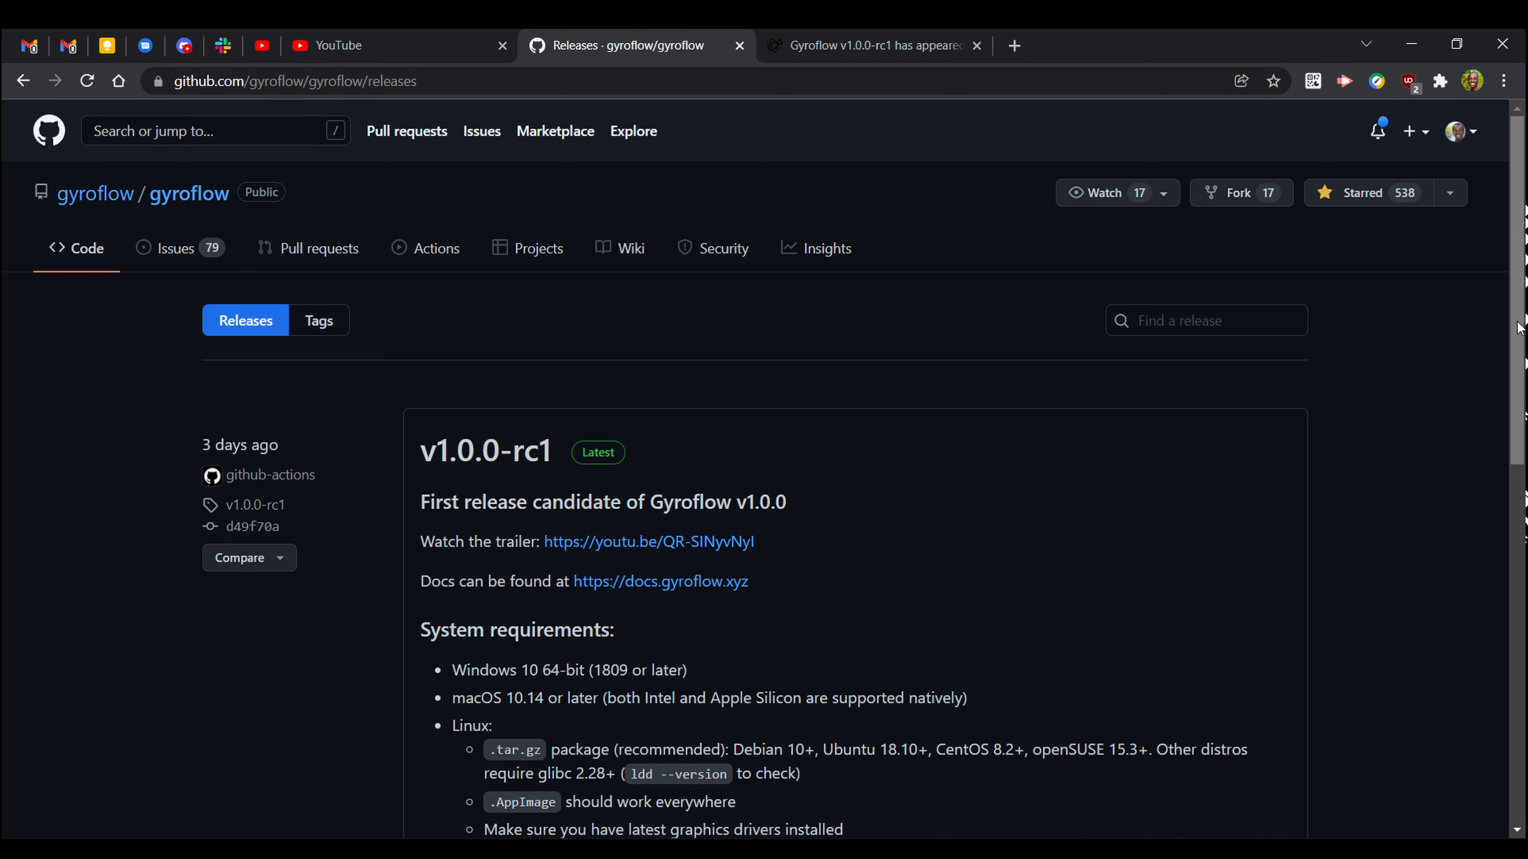
scroll(702, 219, "down", 5)
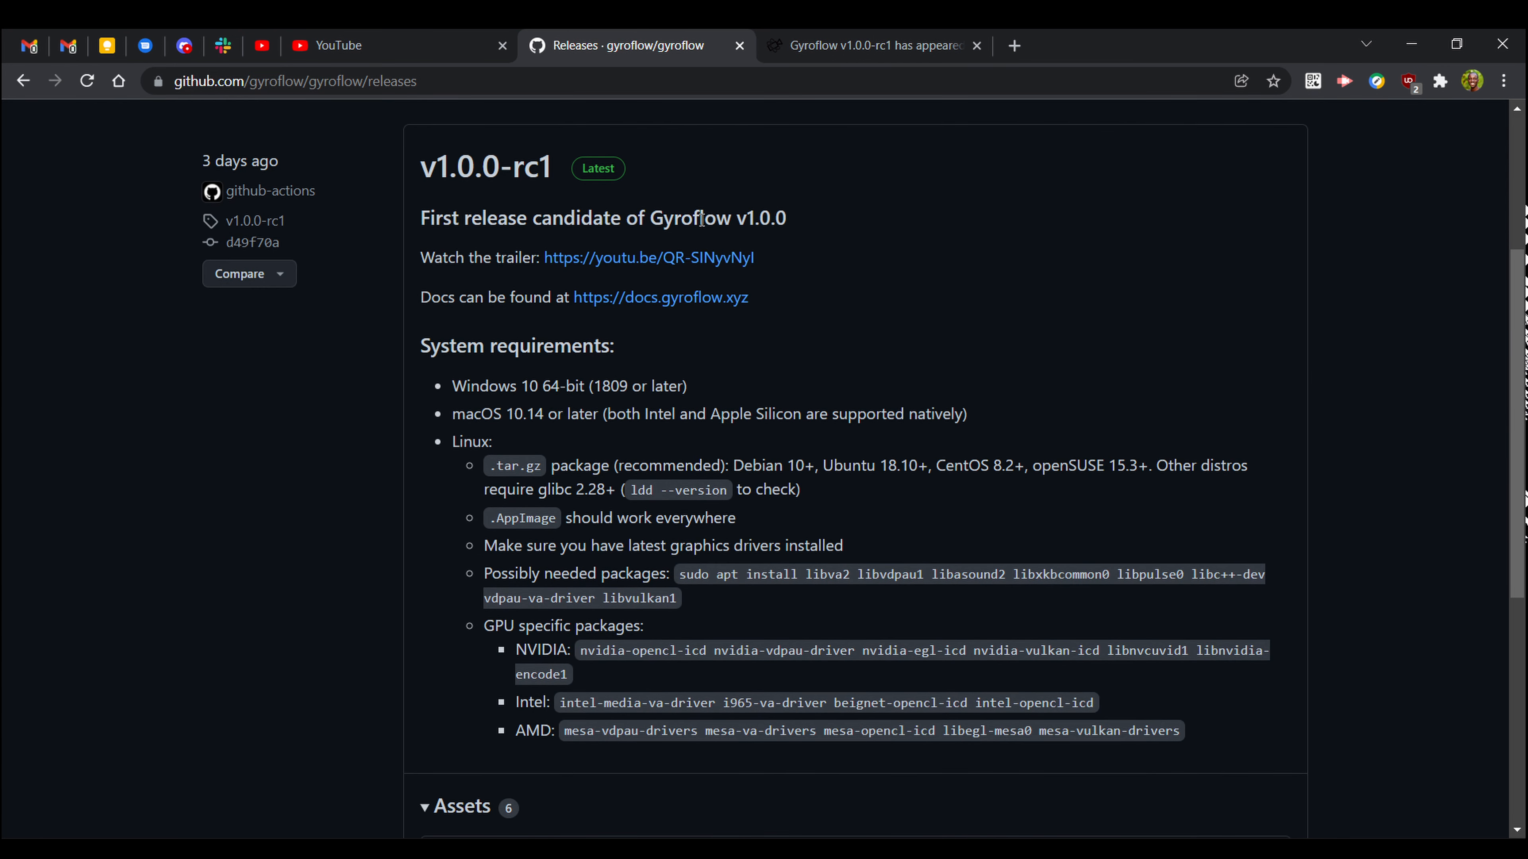
left_click_drag(1518, 329, 1520, 445)
left_click_drag(448, 155, 700, 163)
left_click(599, 308)
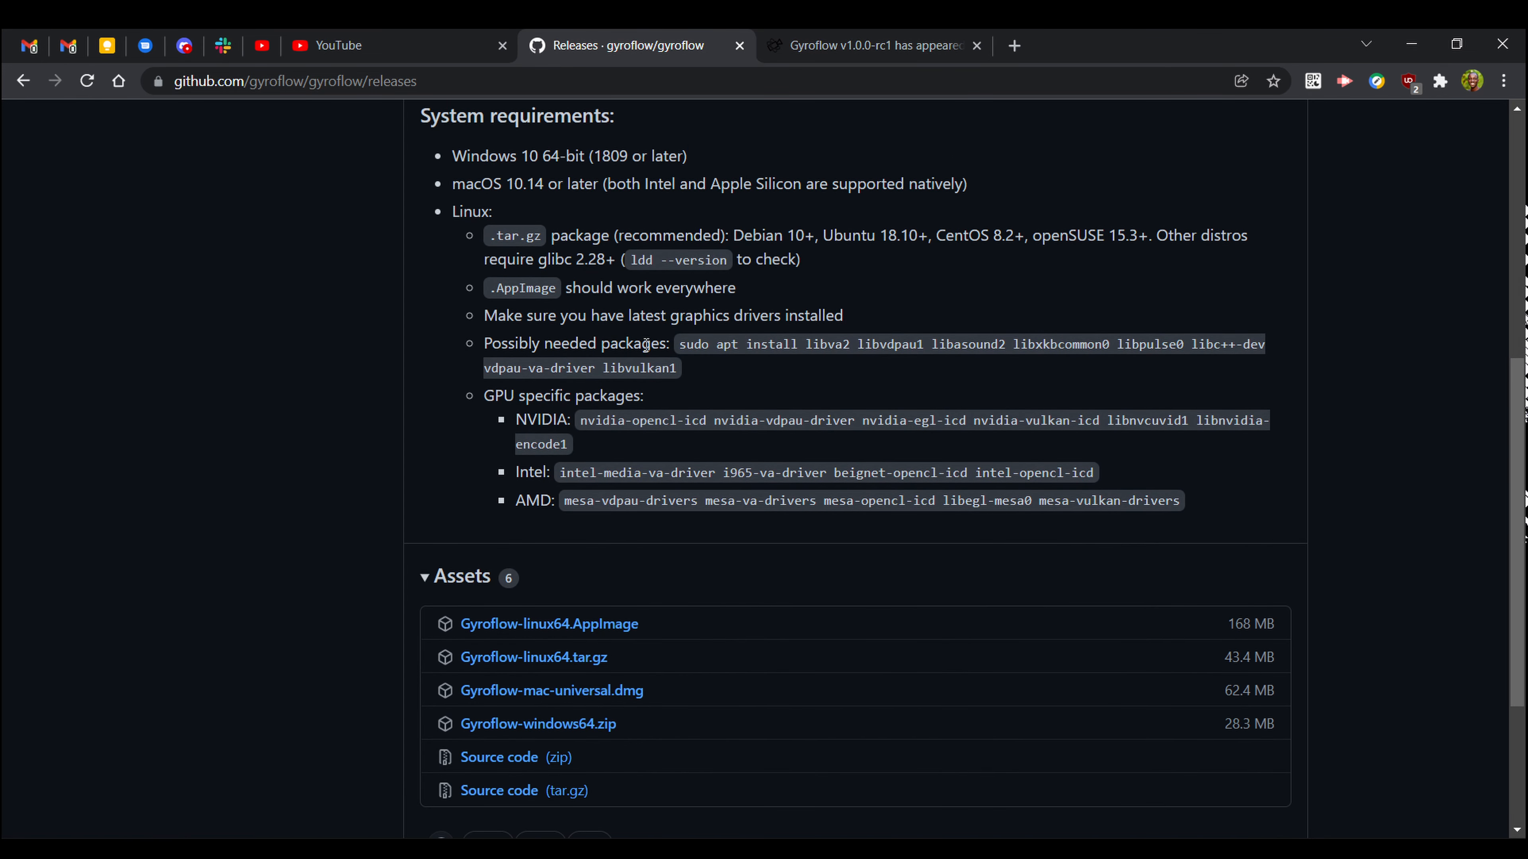
Download Gyroflow-windows64.zip from the release assets and return to the gyroflow.xyz homepage.
scroll(727, 419, "down", 4)
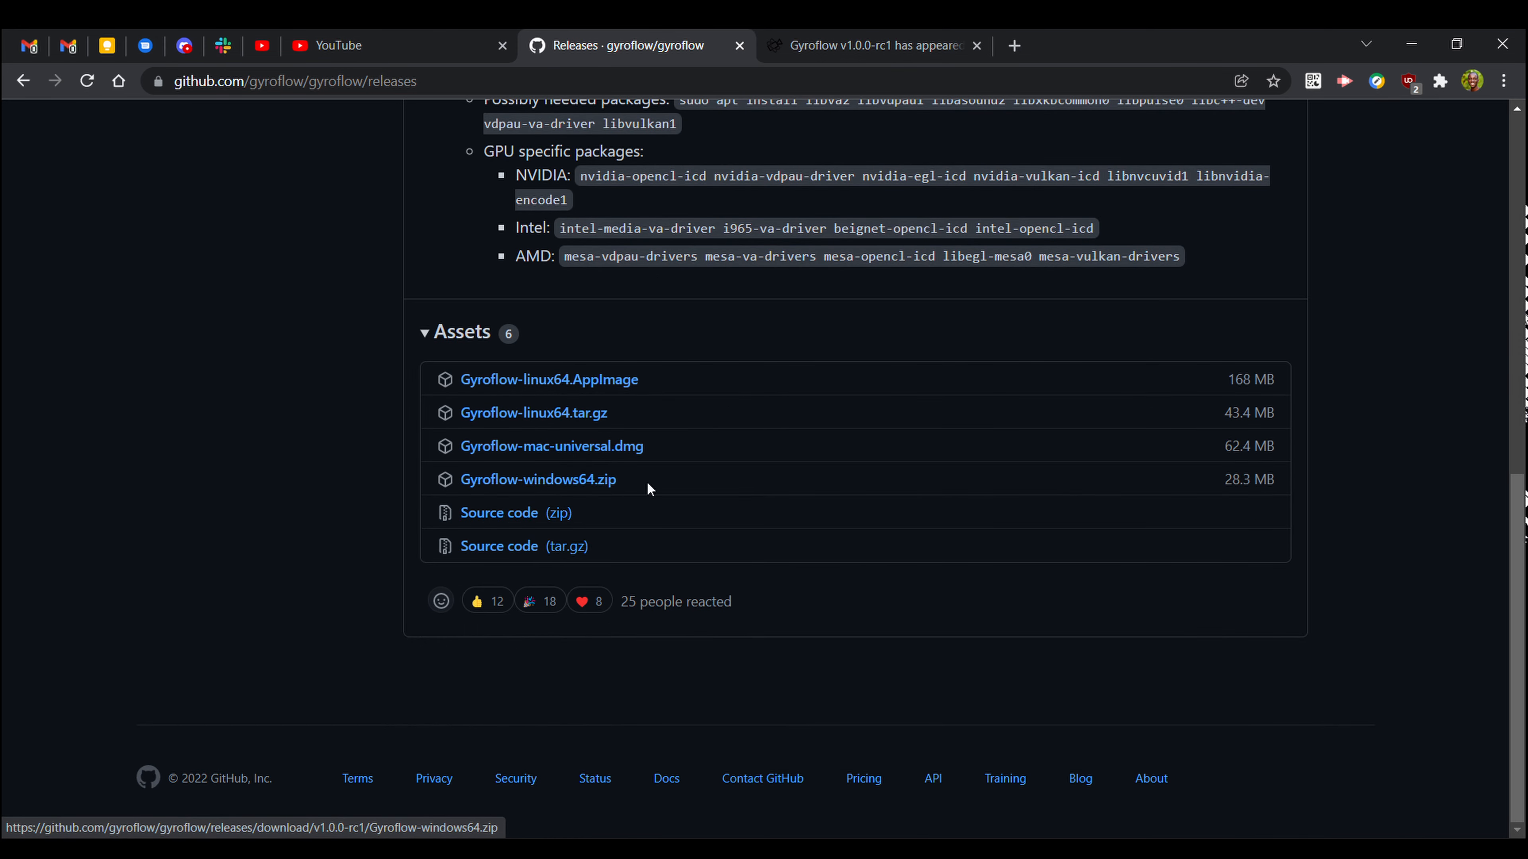
left_click(1415, 505)
left_click_drag(1517, 553, 1519, 180)
left_click(864, 36)
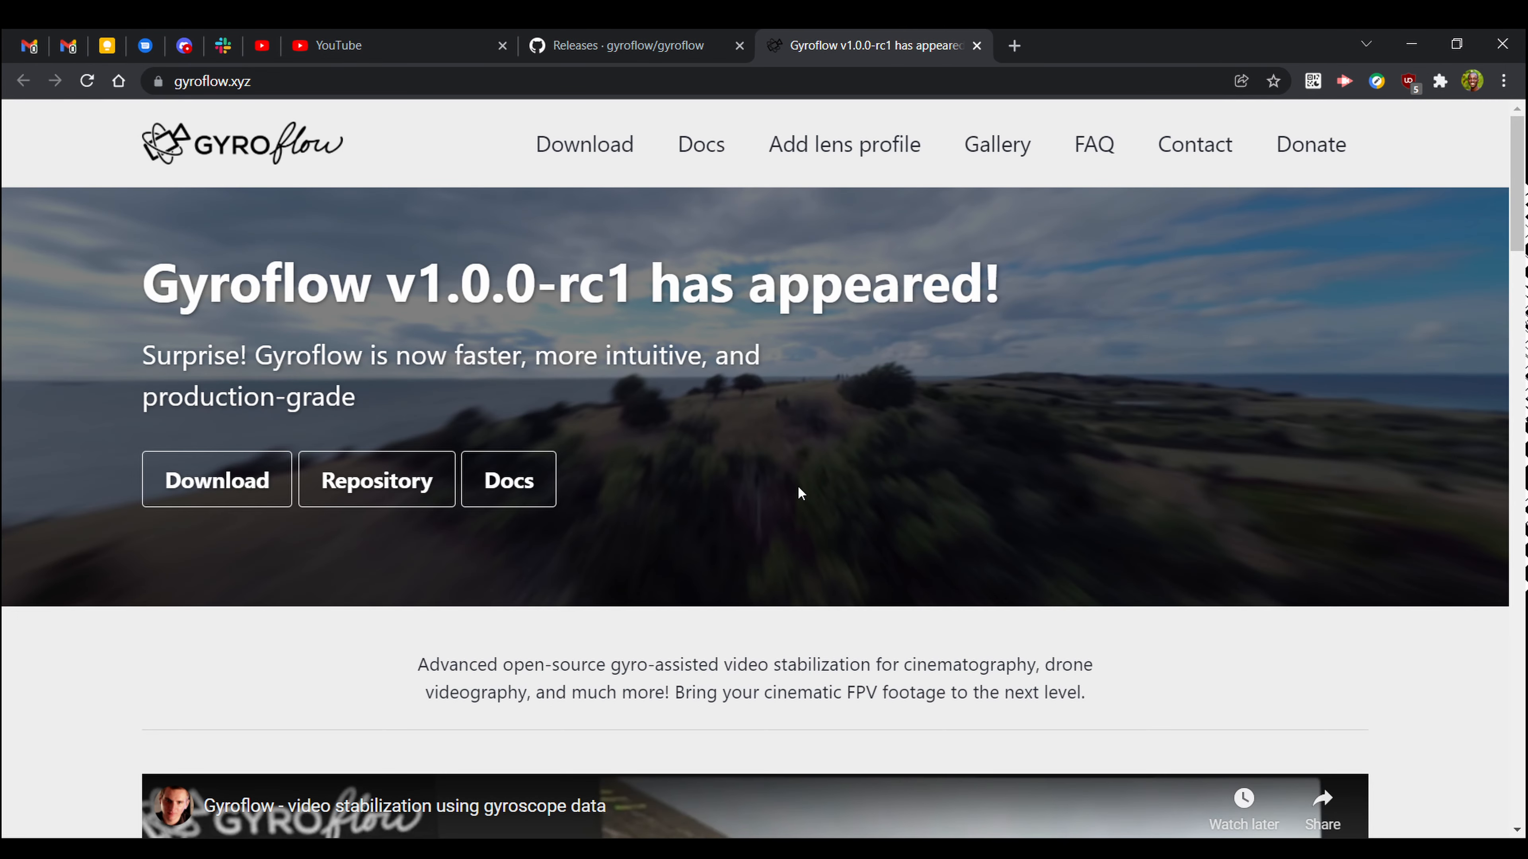
Browse the Gyroflow docs' contributing and support pages, then launch Gyroflow.exe from the extracted folder.
left_click(697, 158)
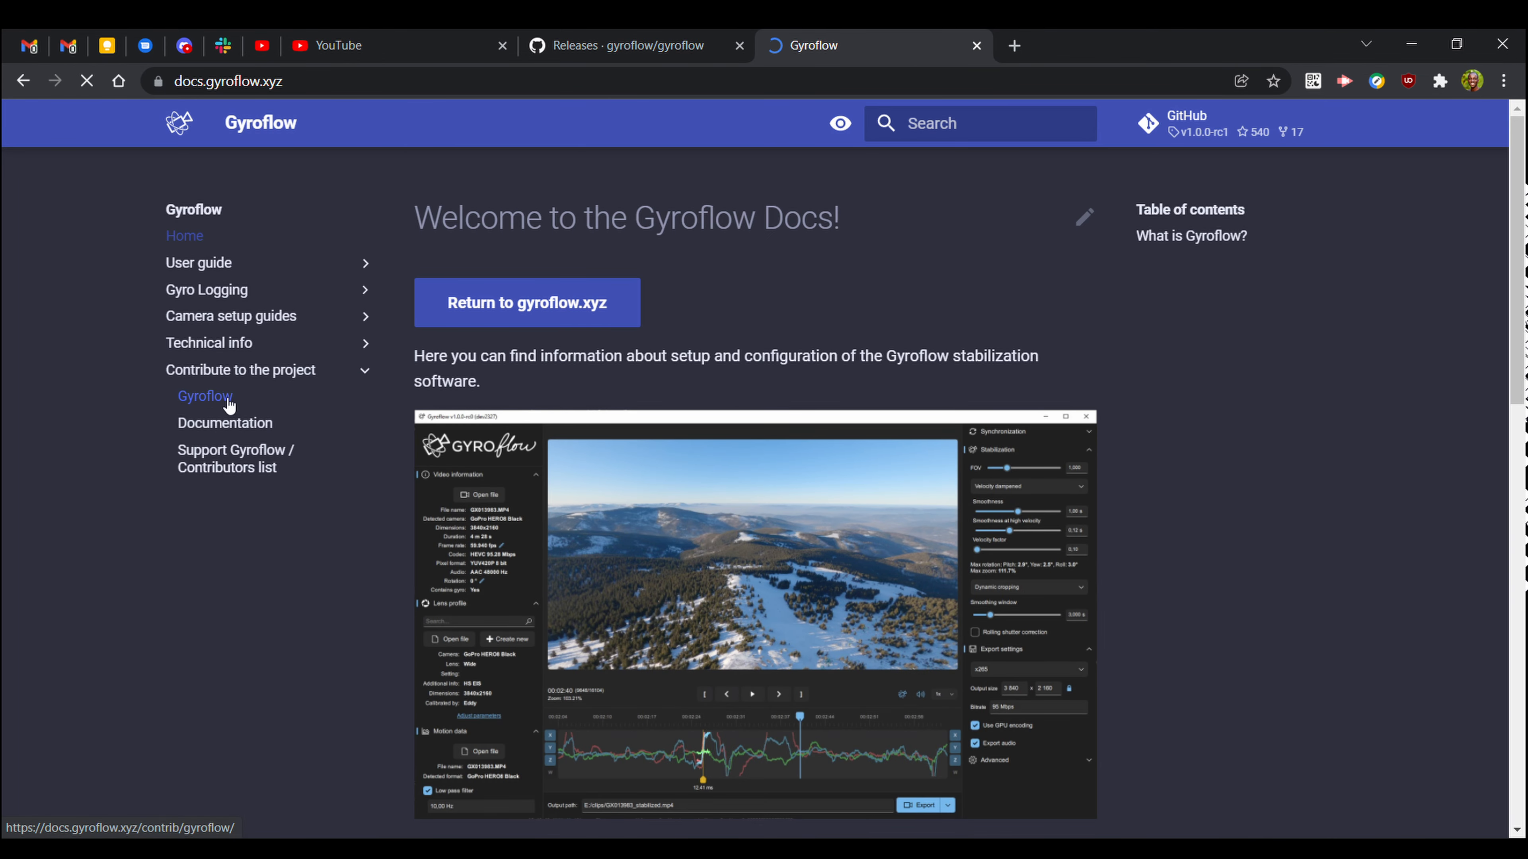
left_click(228, 399)
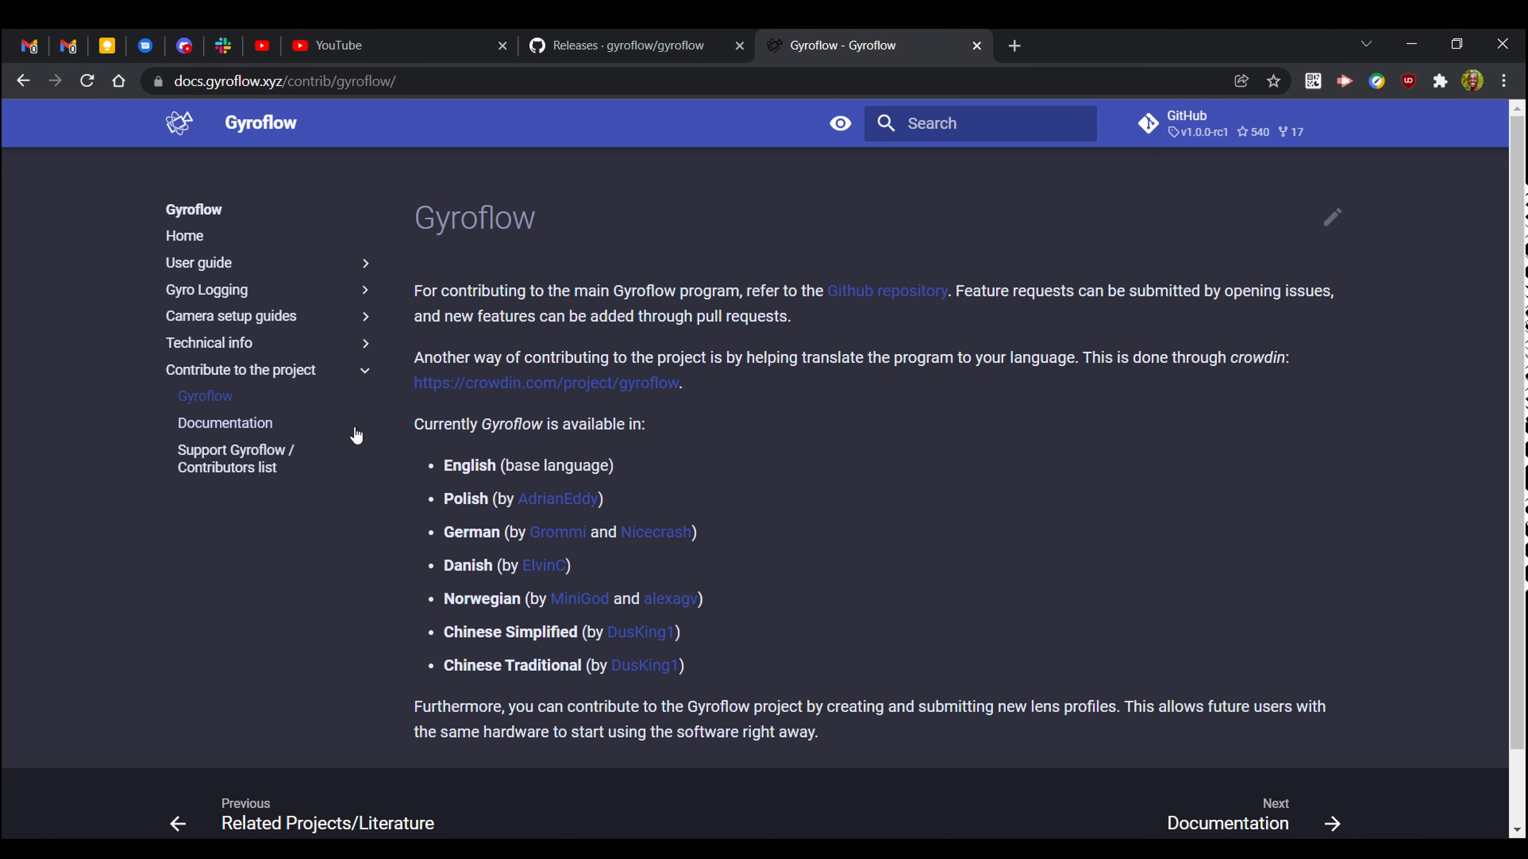
left_click(243, 424)
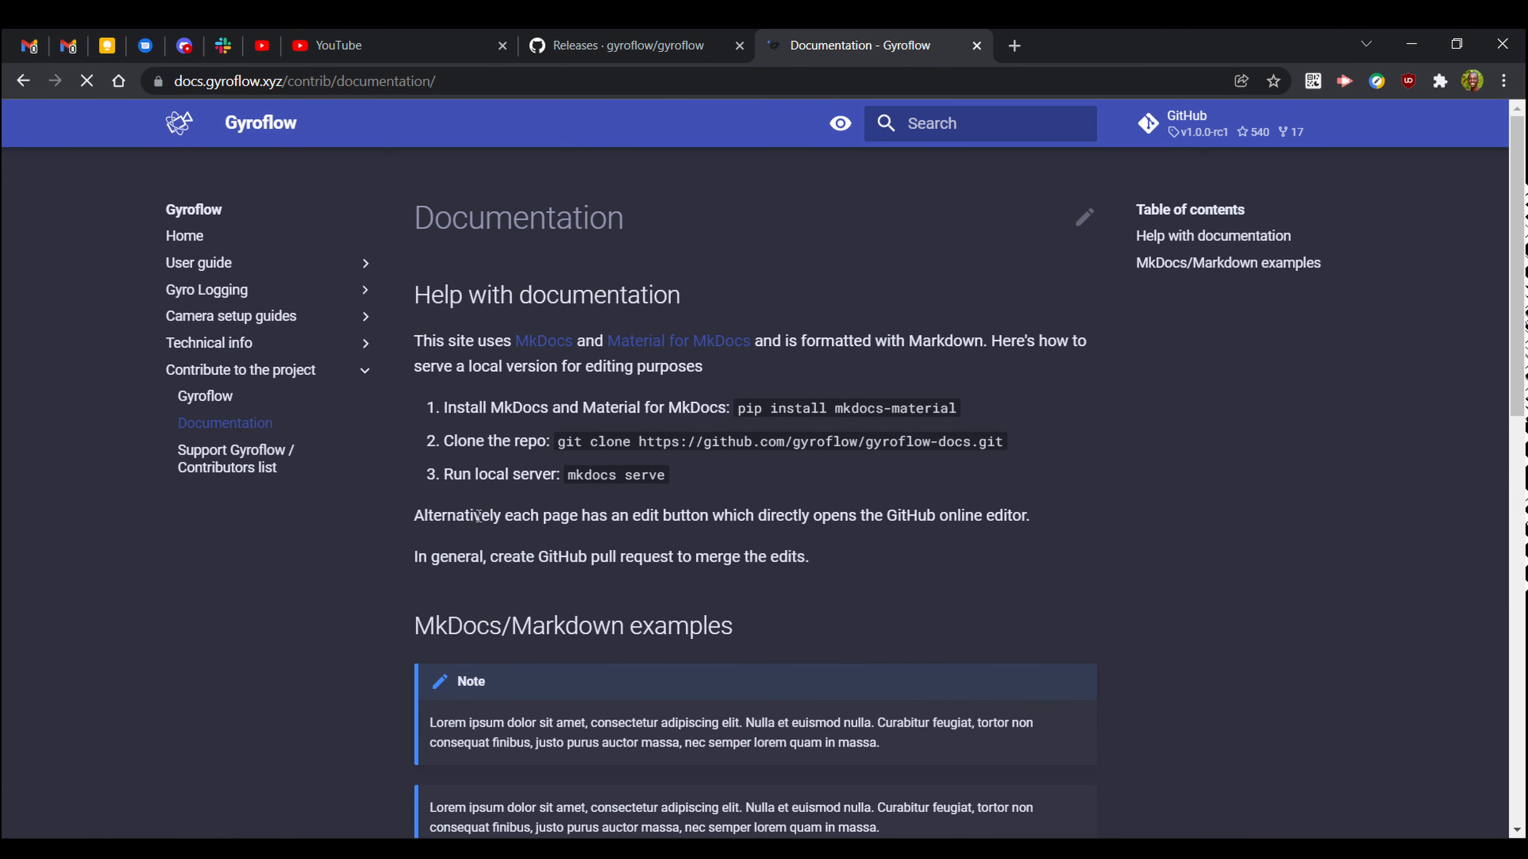
left_click(274, 463)
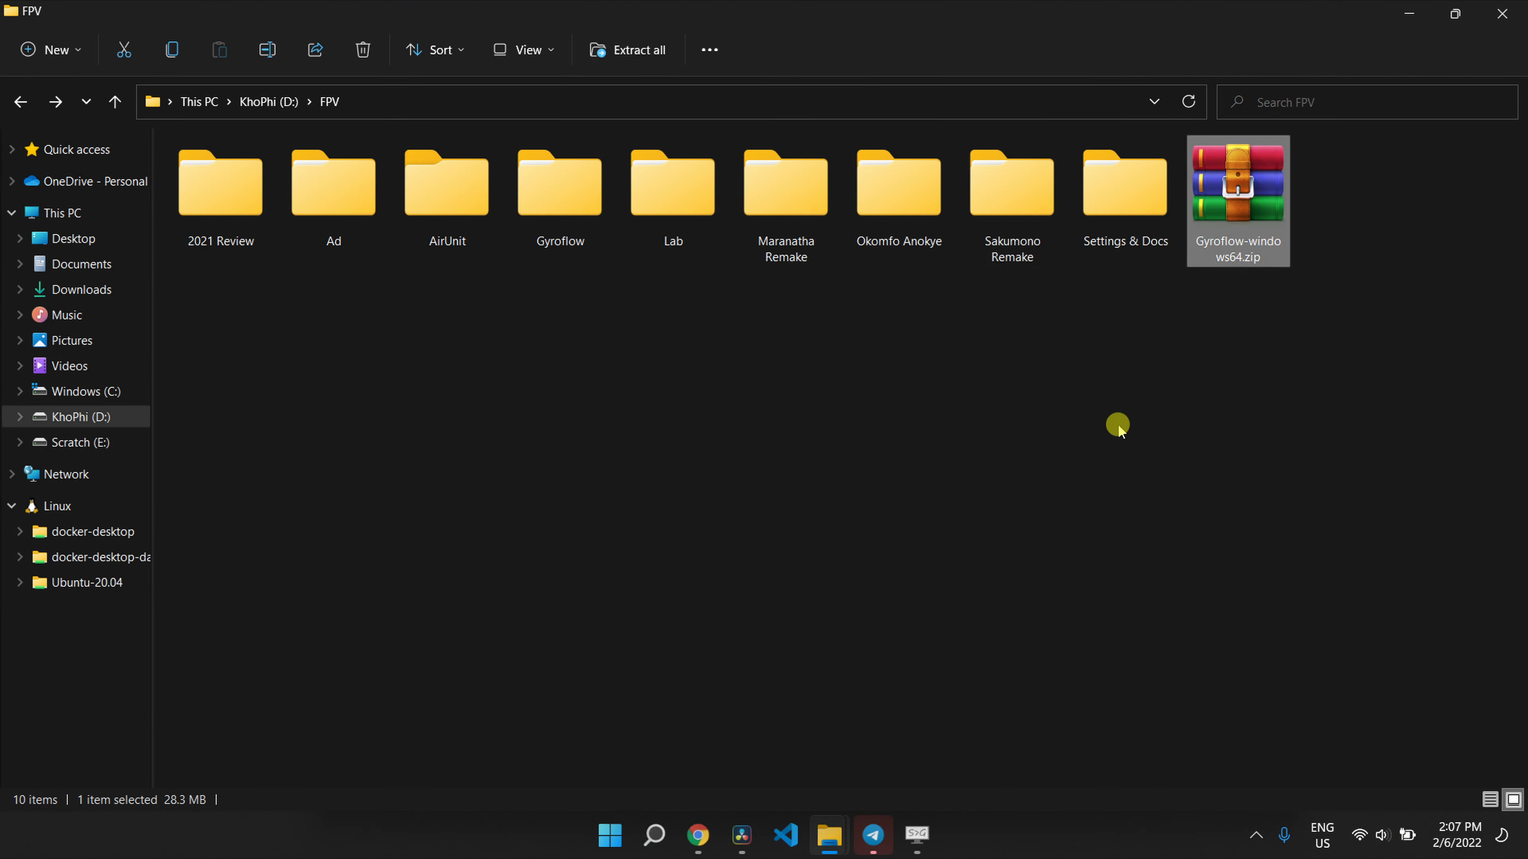
double_click(556, 187)
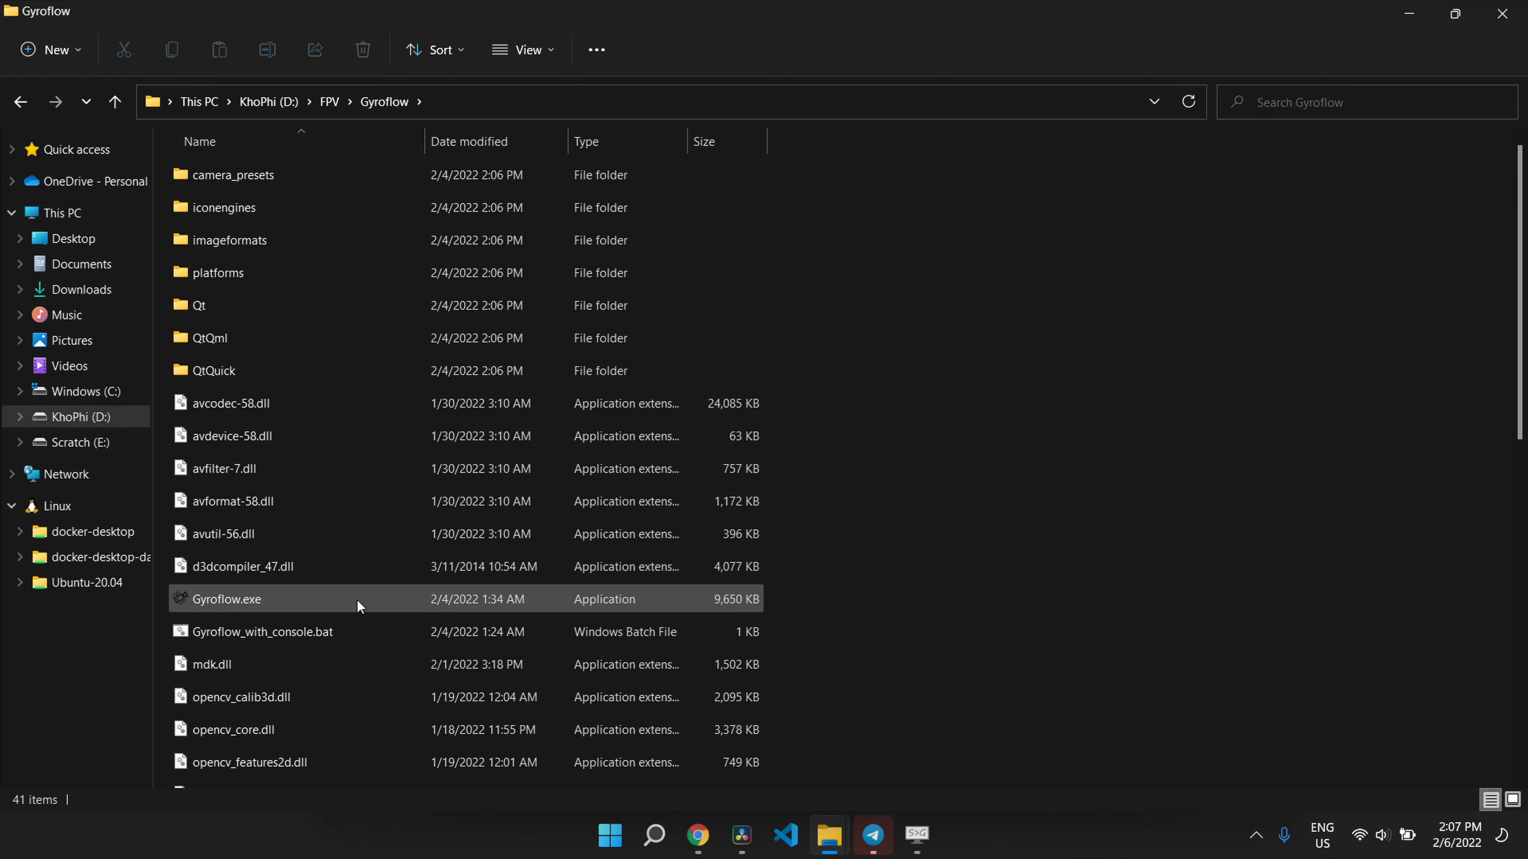
double_click(358, 606)
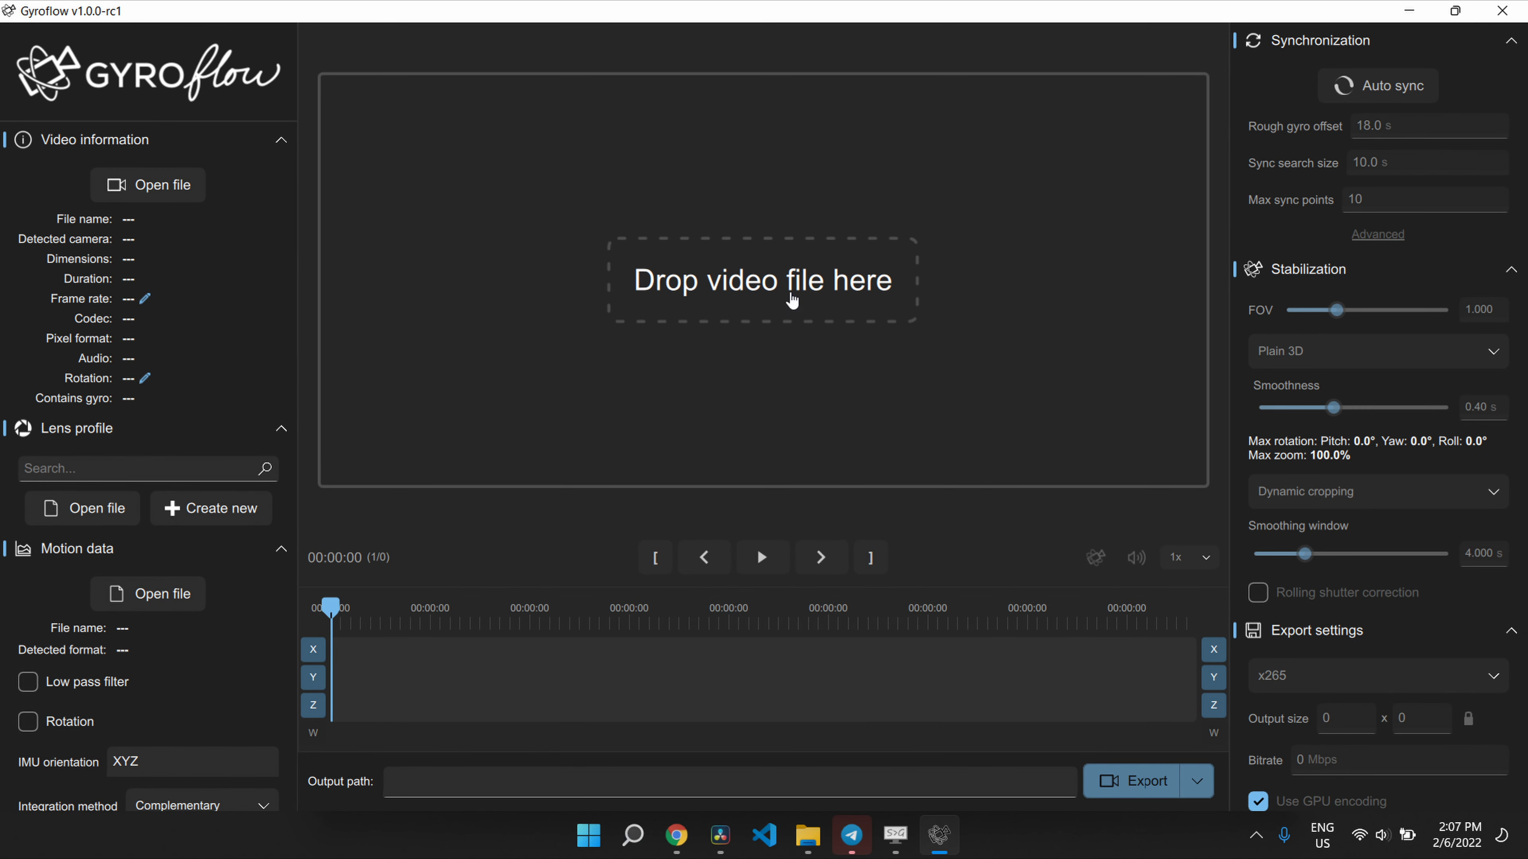
Collapse Video information, Lens profile, Motion data, Synchronization and Stabilization, and expand Advanced.
left_click(213, 139)
left_click(205, 181)
left_click(204, 220)
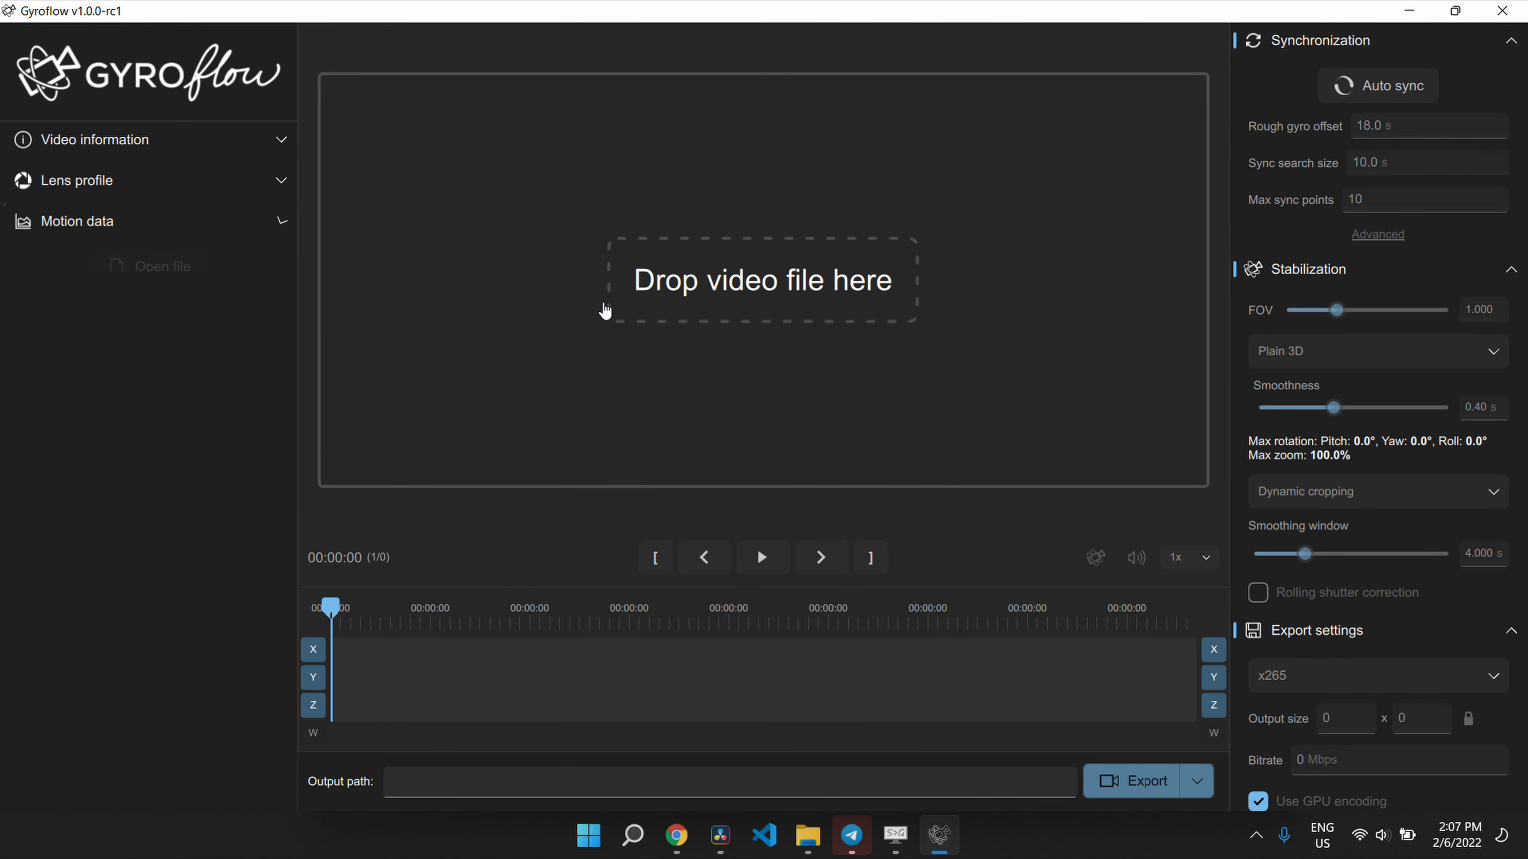
left_click(1383, 40)
left_click(1371, 85)
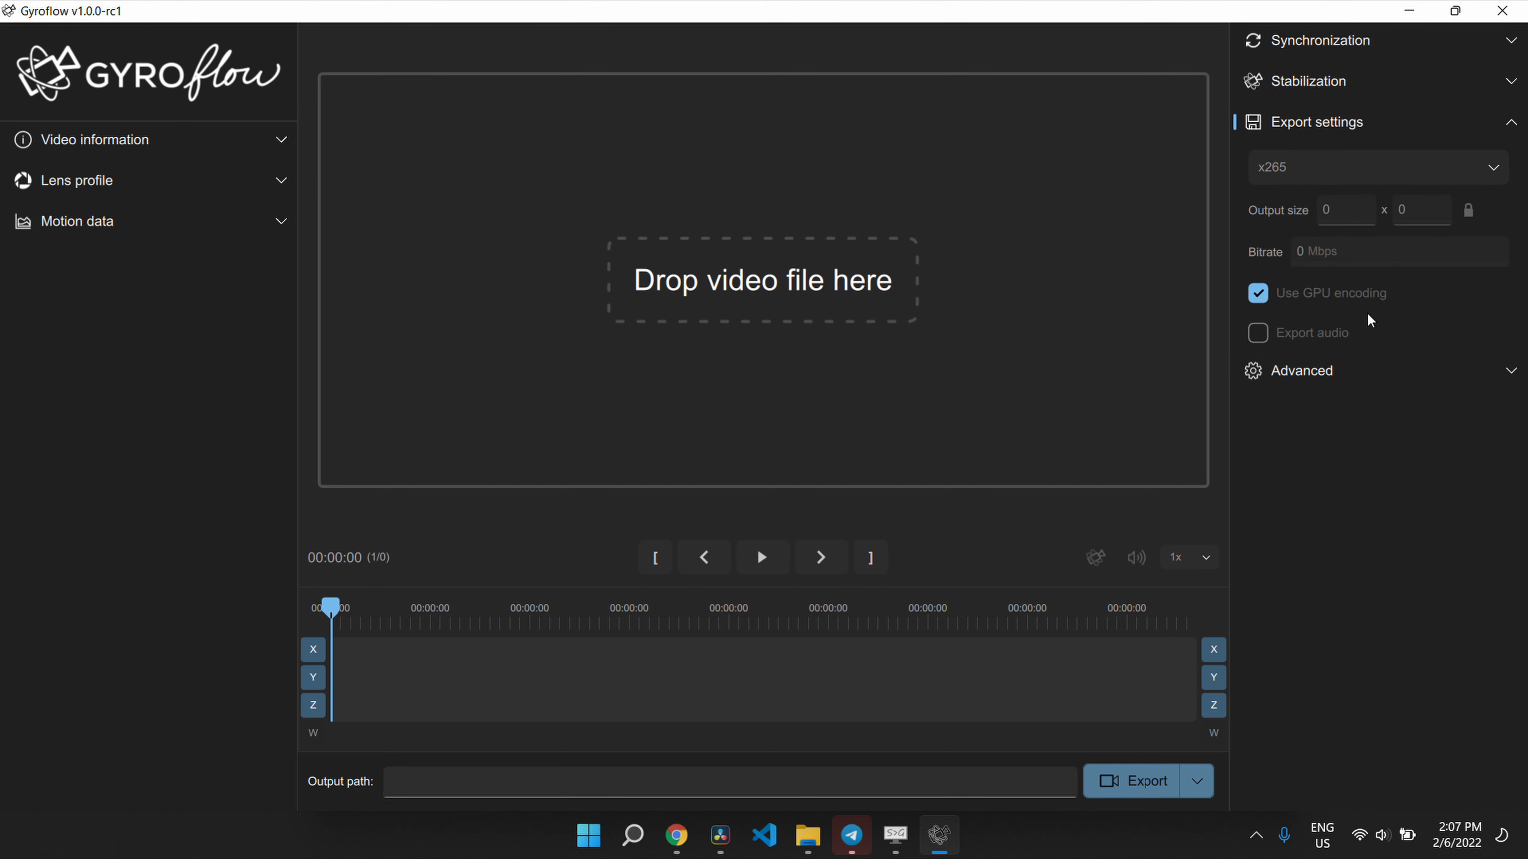
left_click(1354, 370)
Toggle the Theme between Light and Dark twice, ending on Dark.
left_click(1326, 505)
left_click(1323, 516)
left_click(1326, 517)
left_click(1328, 539)
left_click(1327, 506)
left_click(1324, 509)
left_click(1327, 505)
left_click(1327, 539)
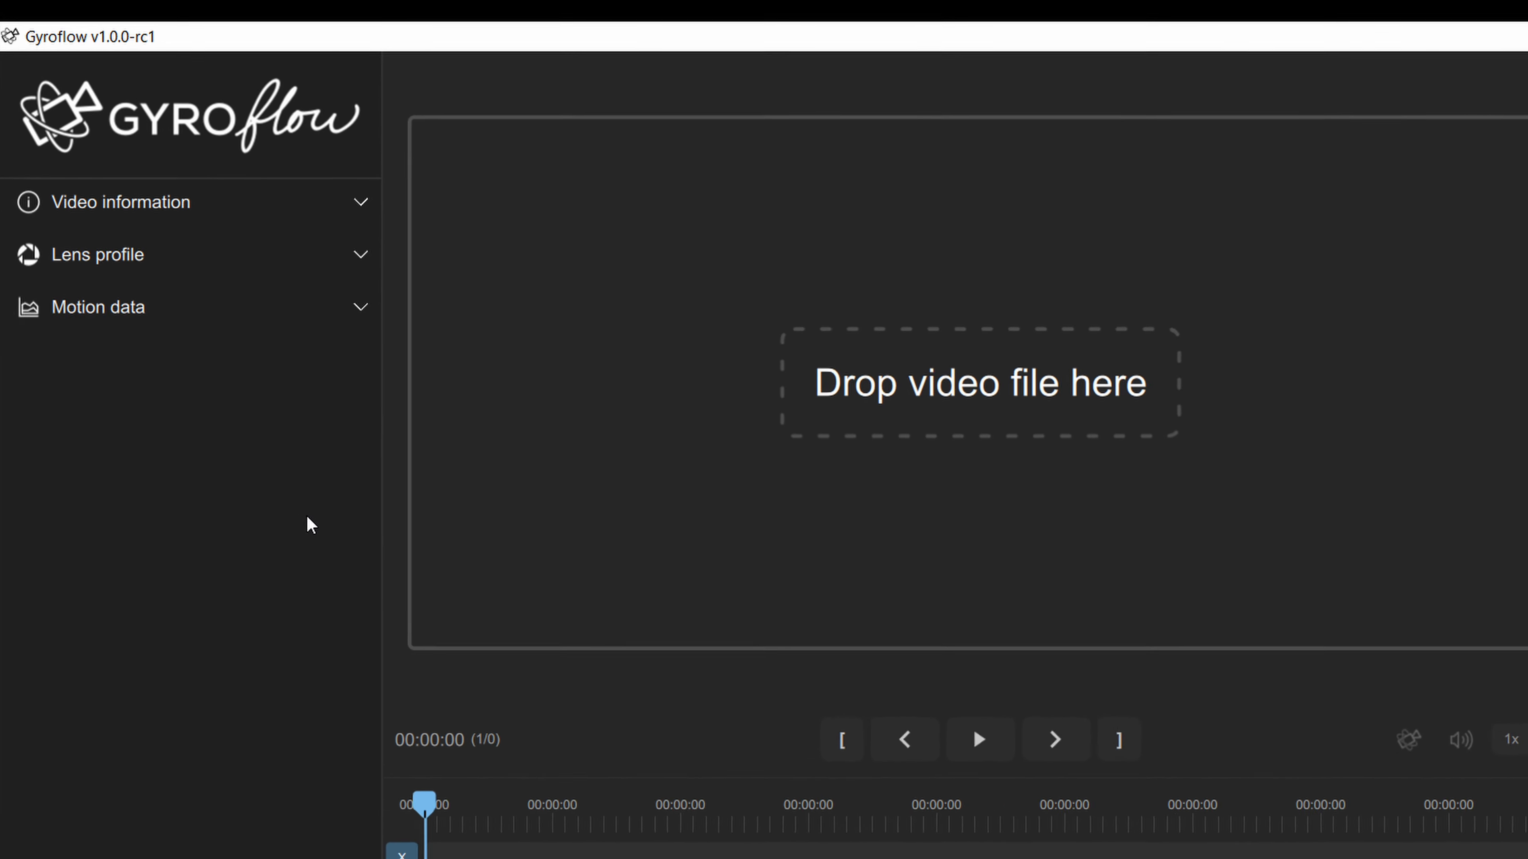
Expand Video information and make the frame rate value editable.
left_click(567, 294)
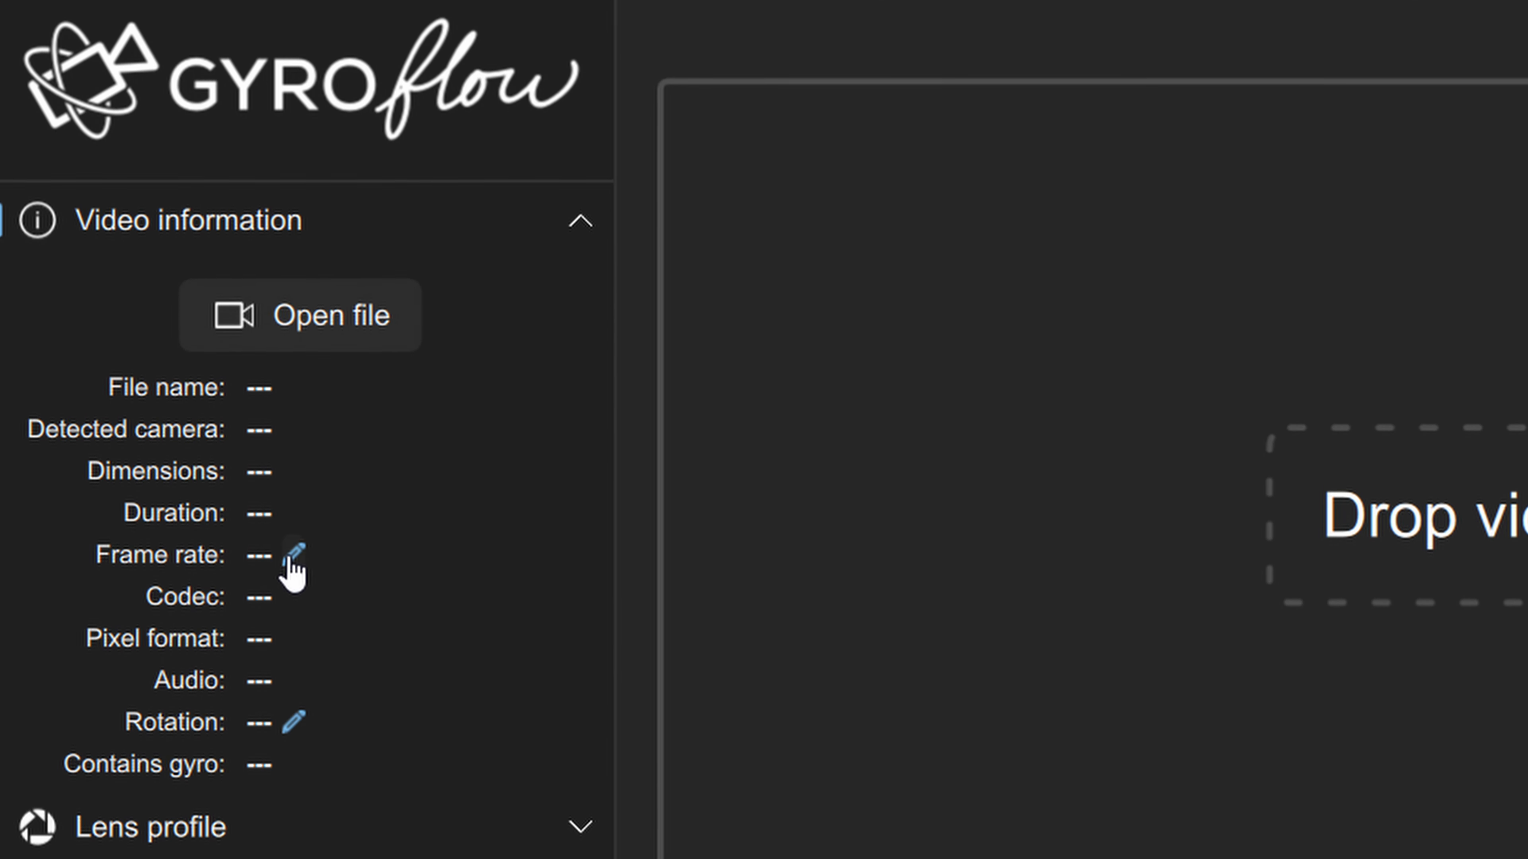
left_click(293, 553)
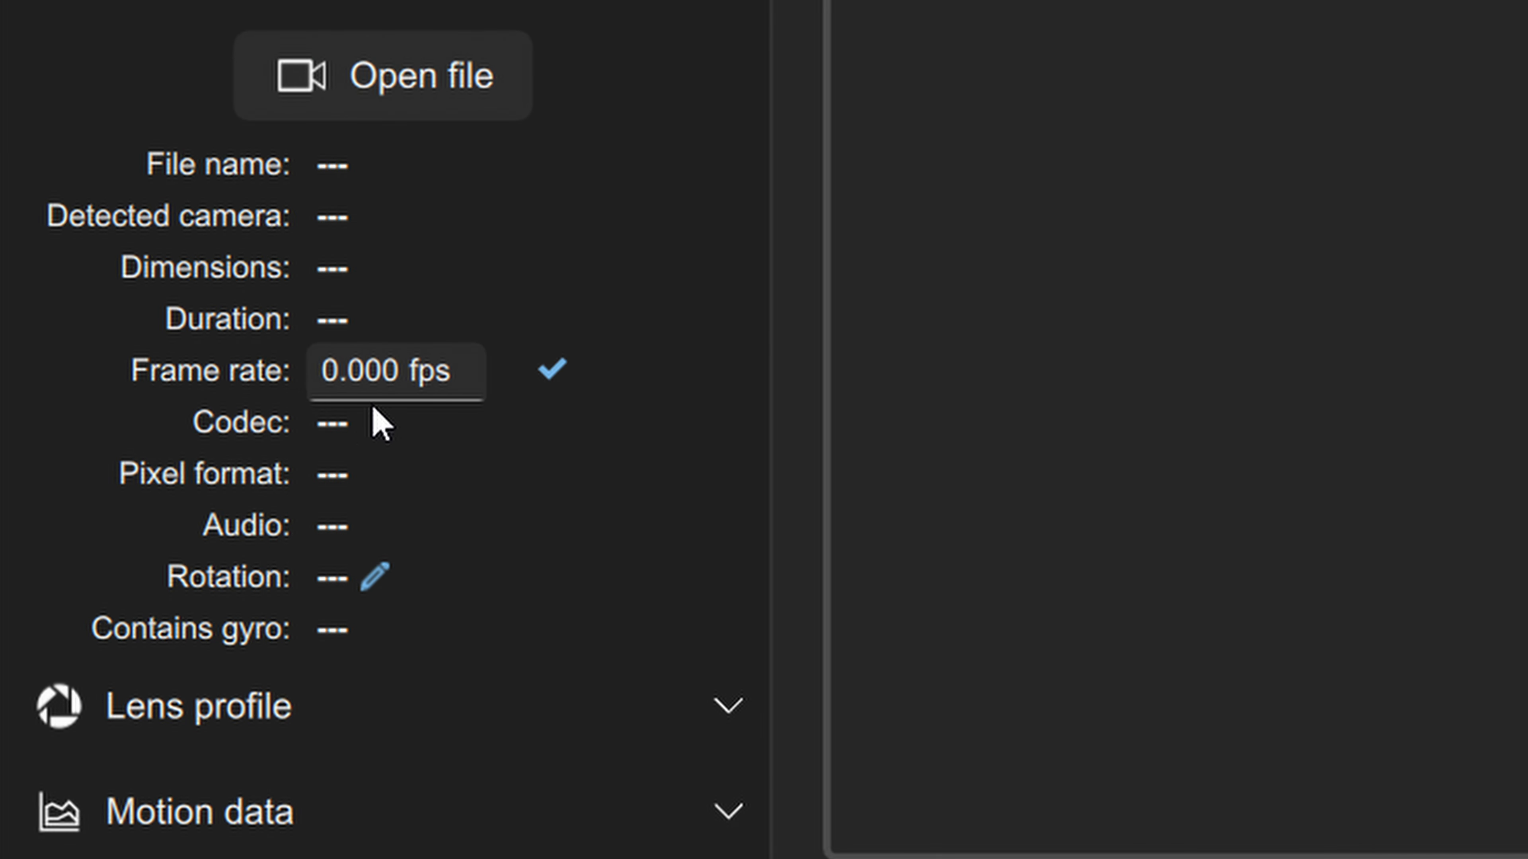
double_click(402, 371)
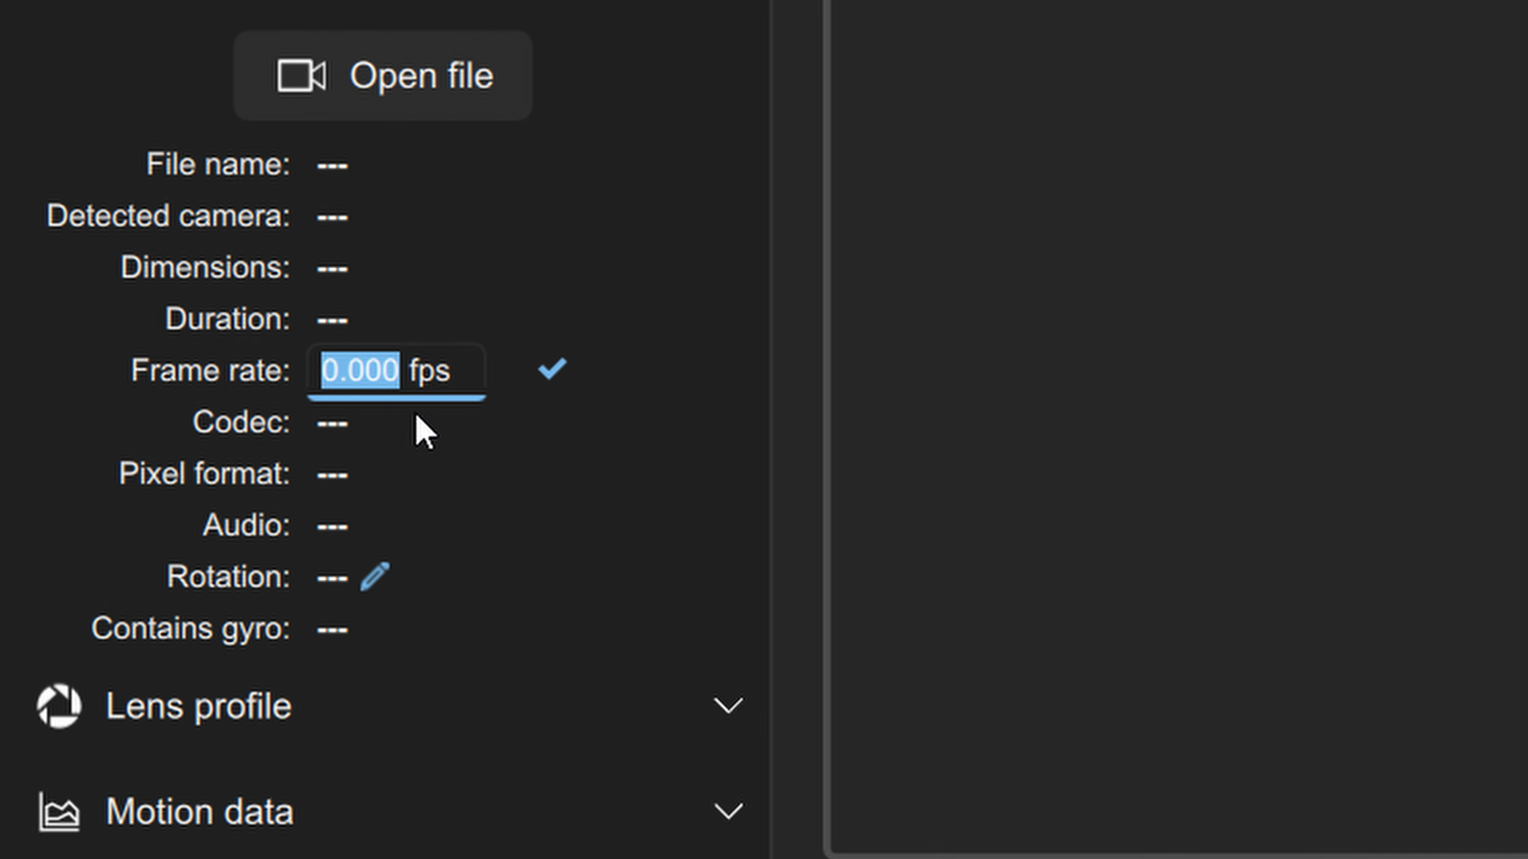
Enter a Rotation of 180, then erase it, leaving the field empty and flagged red.
left_click(376, 578)
left_click(364, 578)
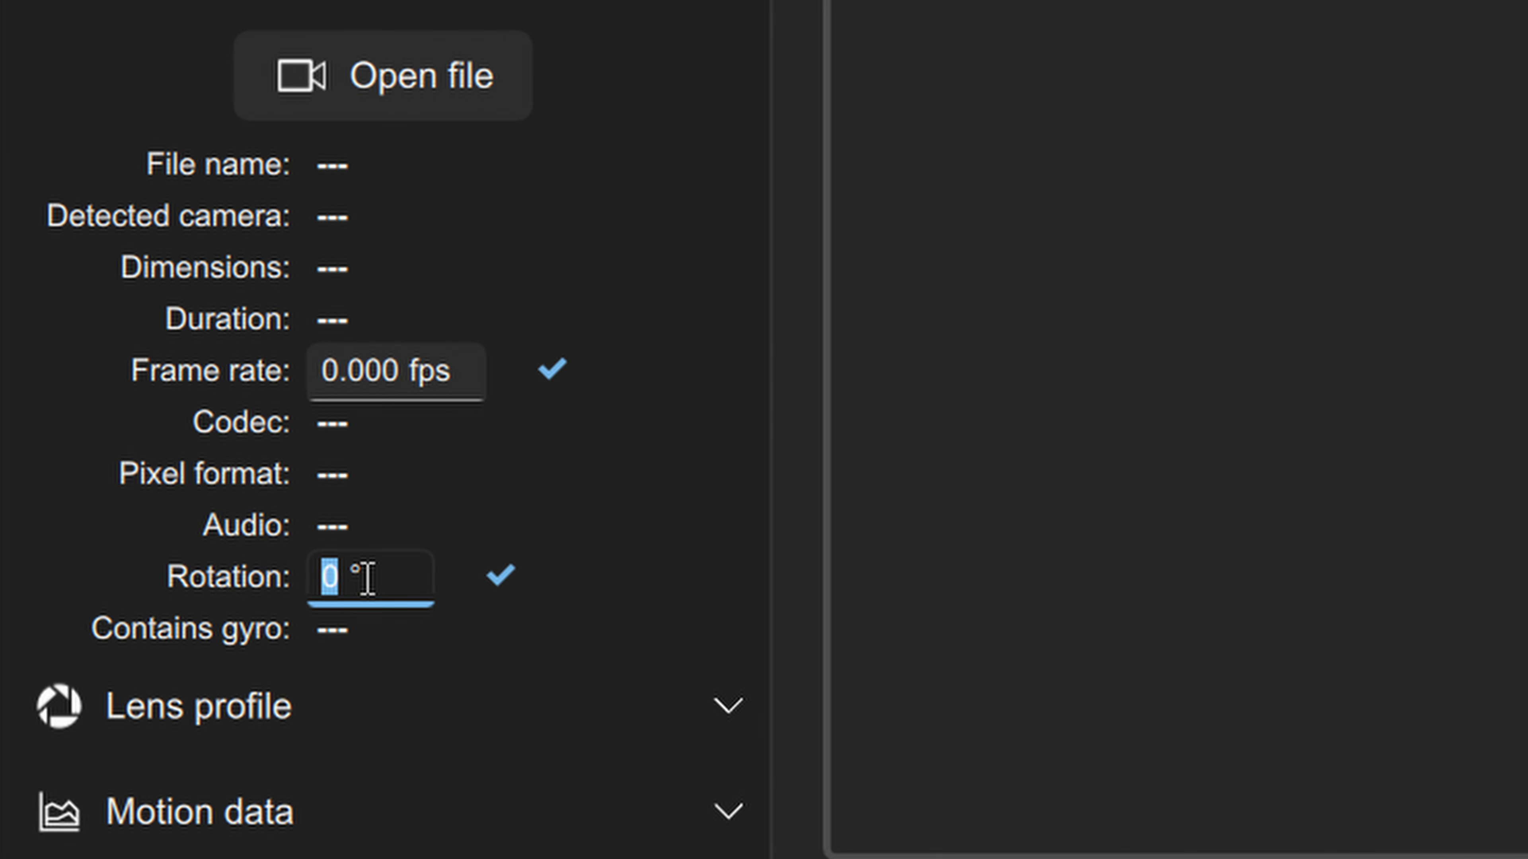
left_click(523, 594)
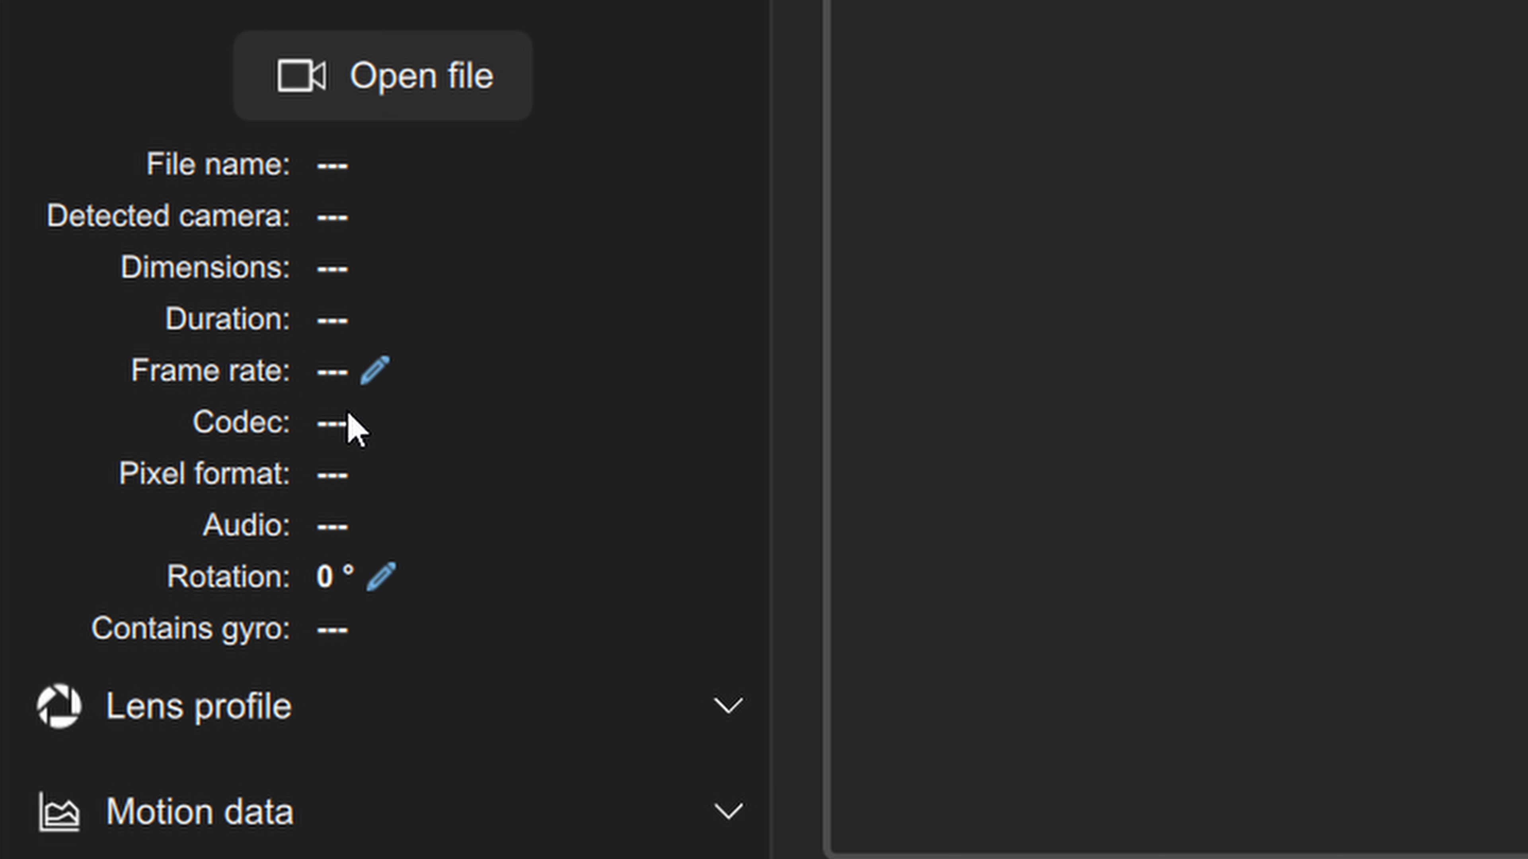
left_click(380, 579)
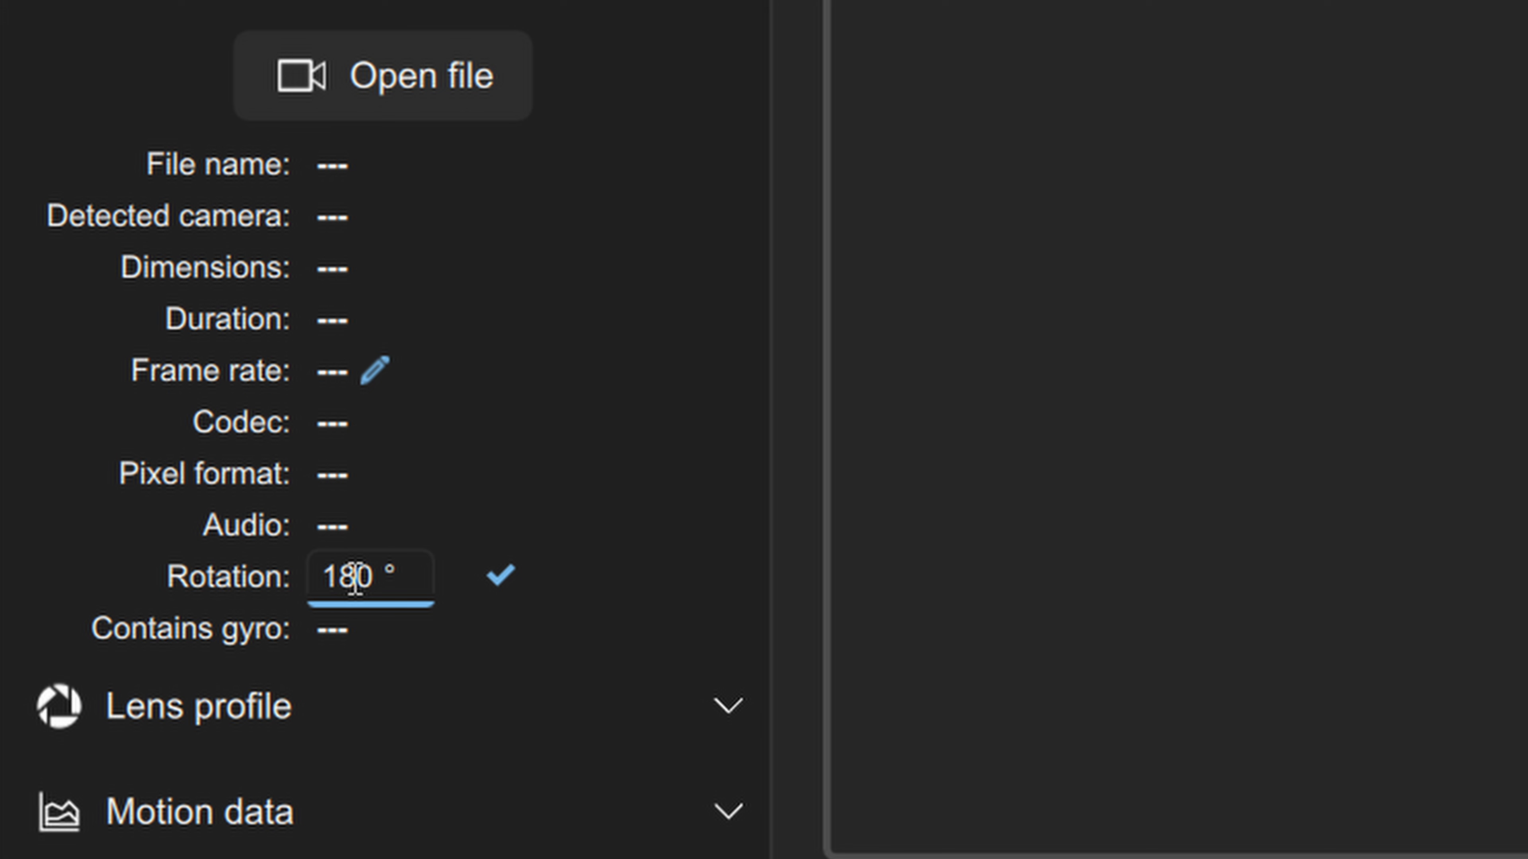
double_click(355, 579)
key("BackSpace")
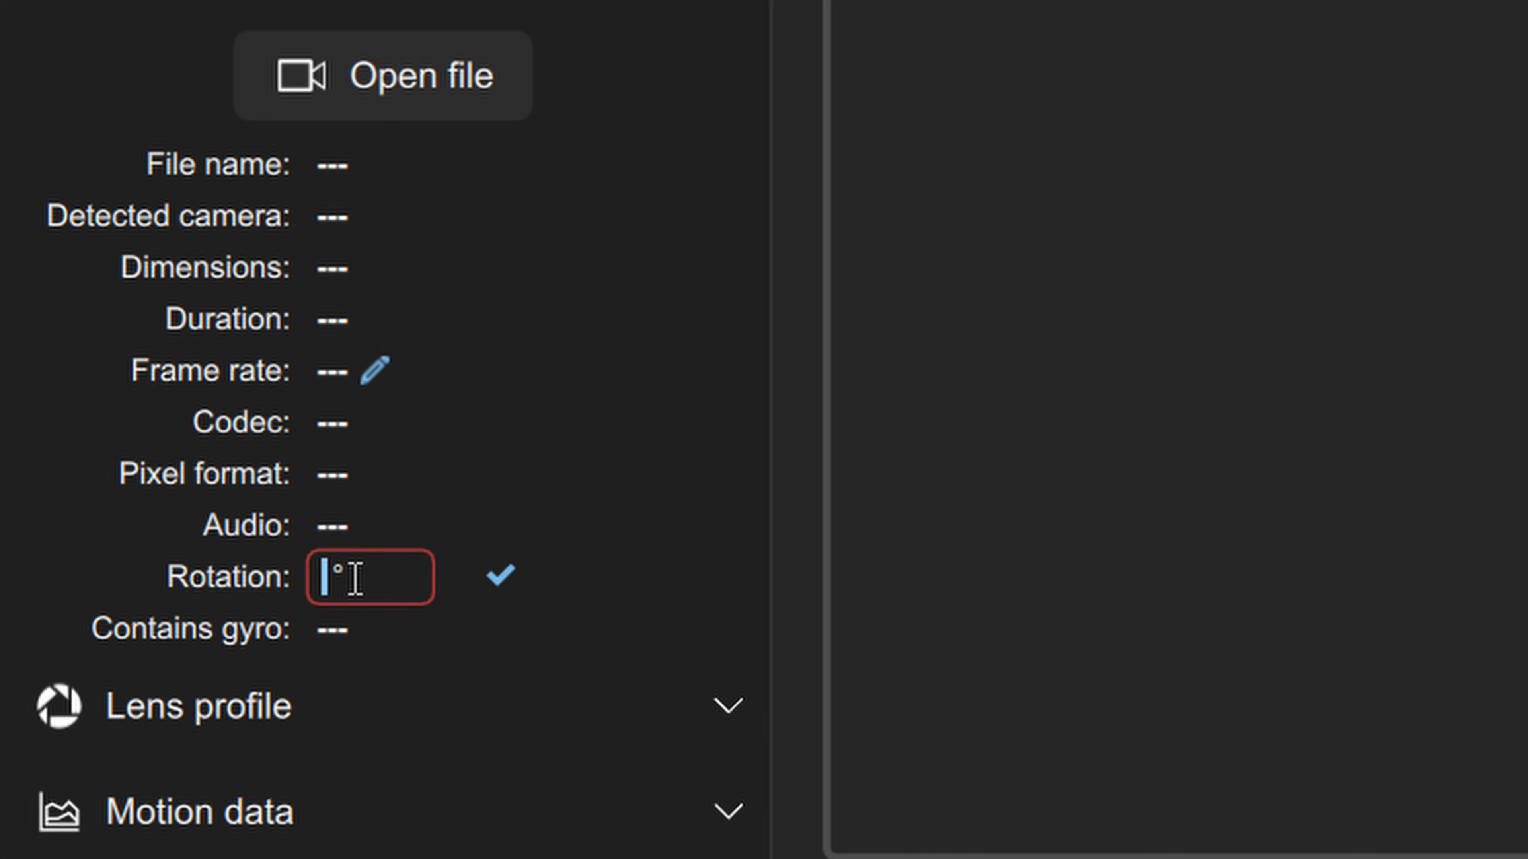
Search 'haw' to load the Hawkeye Firefly 4k 16:9 2160p 60fps lens profile, then search 'gopro' without choosing one.
type("90")
left_click(499, 716)
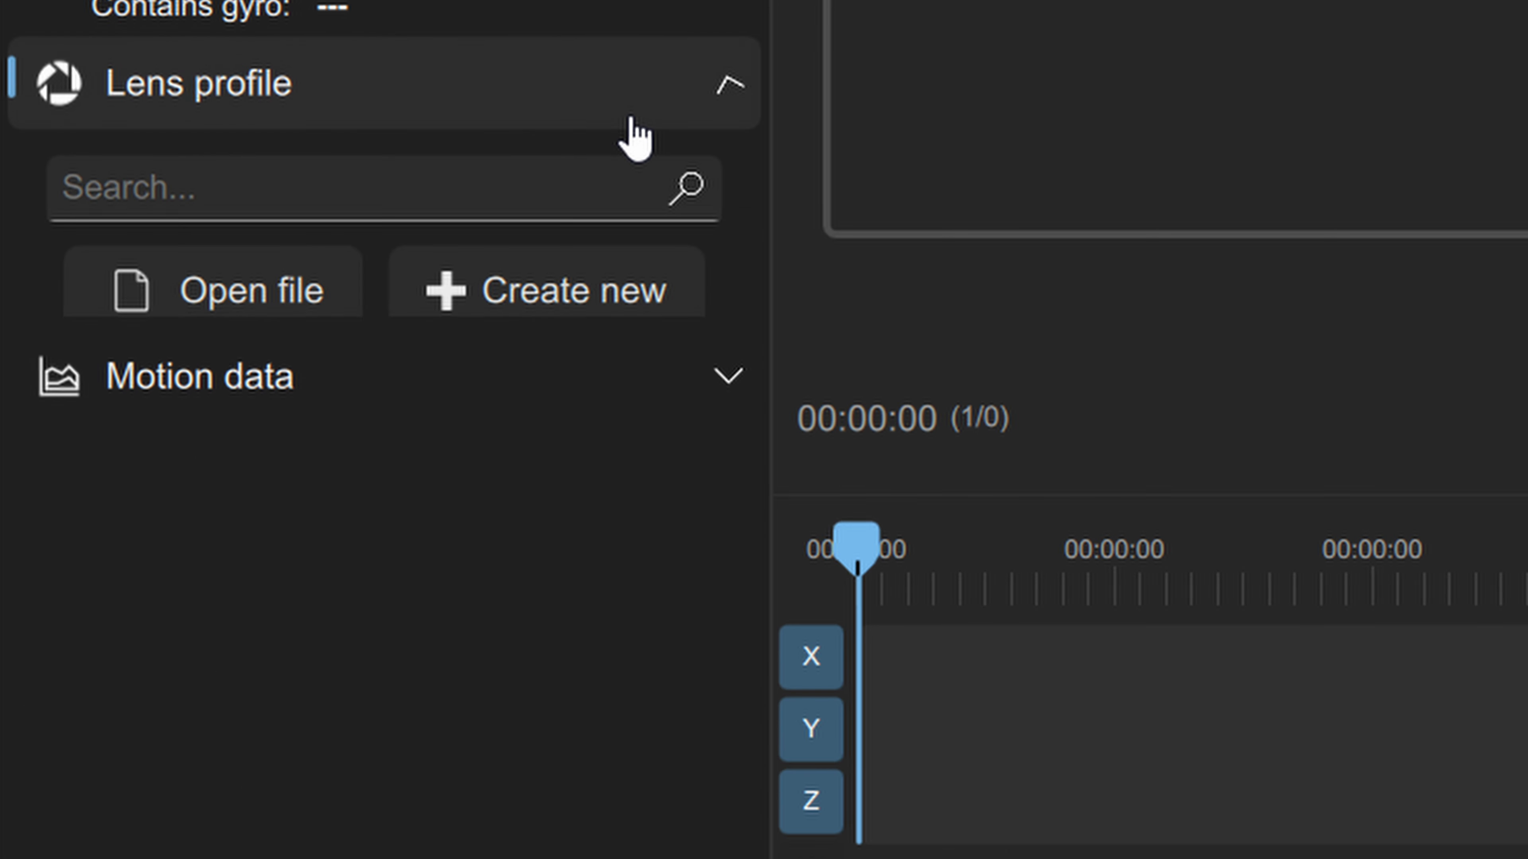
left_click(471, 188)
type("haw")
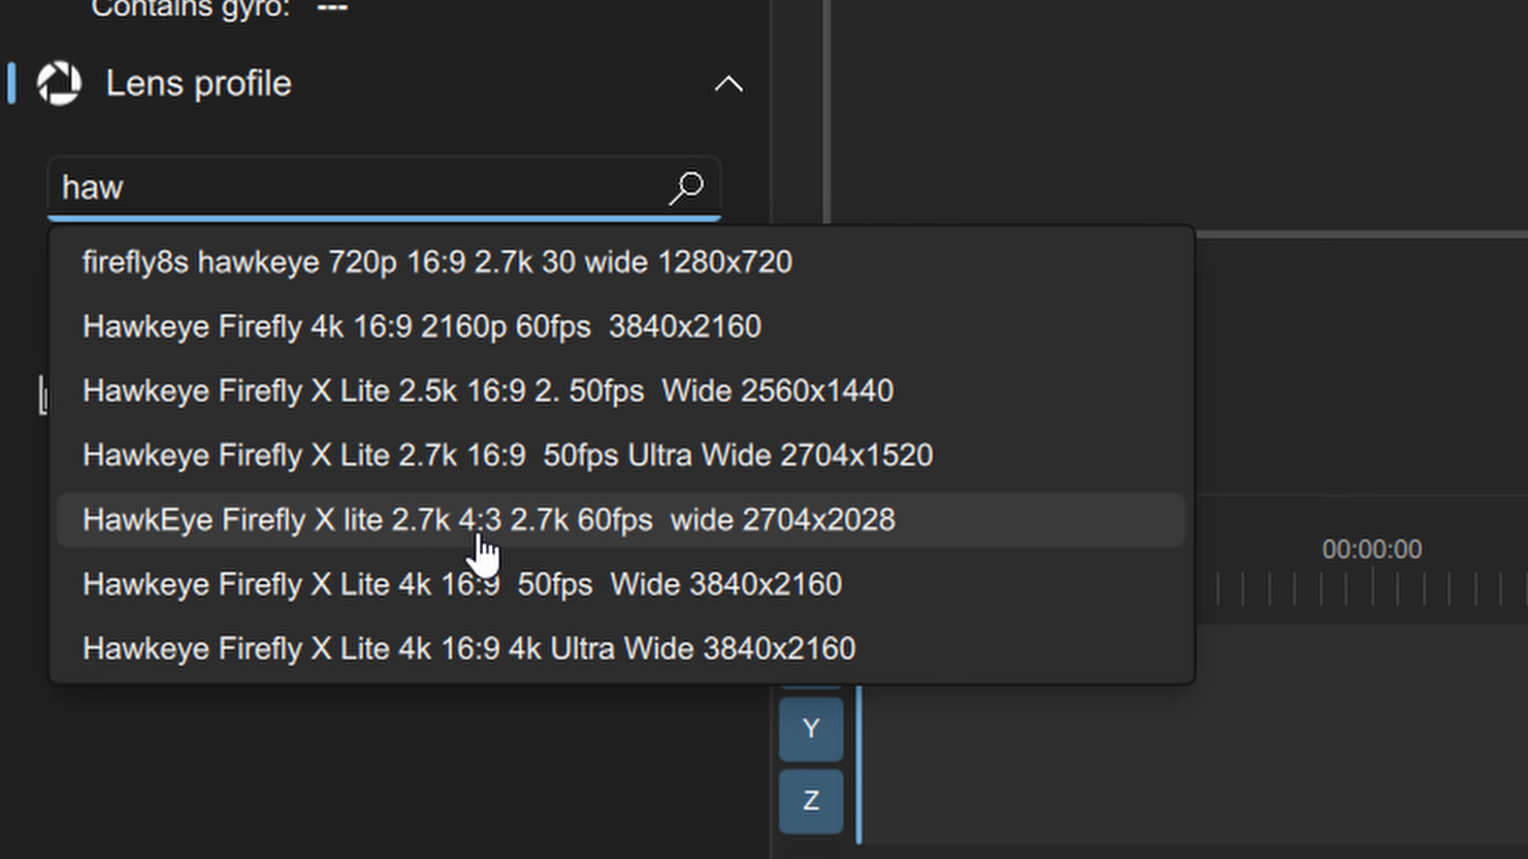
left_click(529, 338)
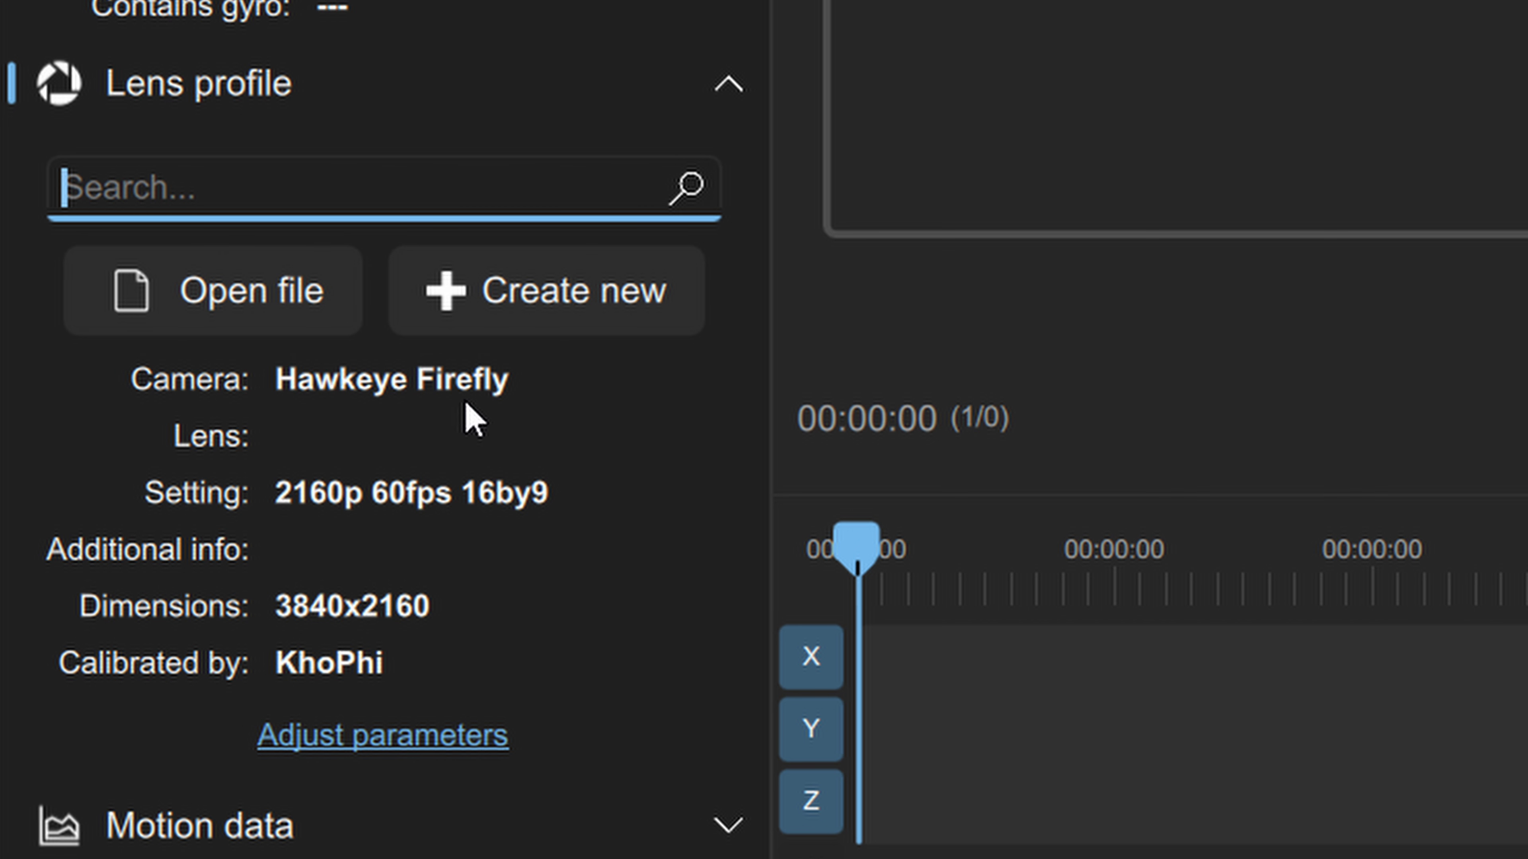
type("gopro")
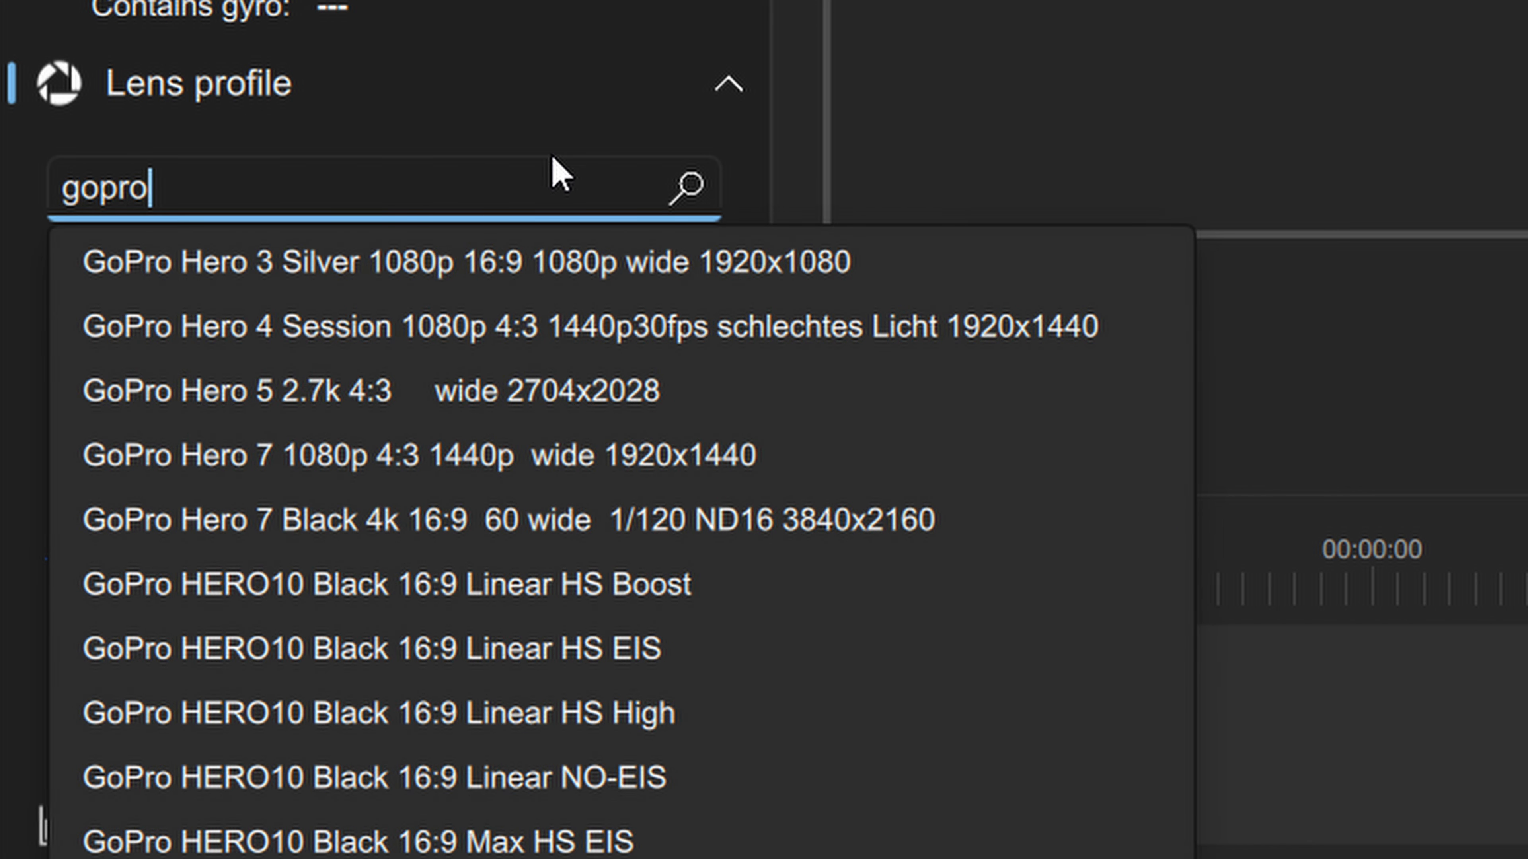
key("Escape")
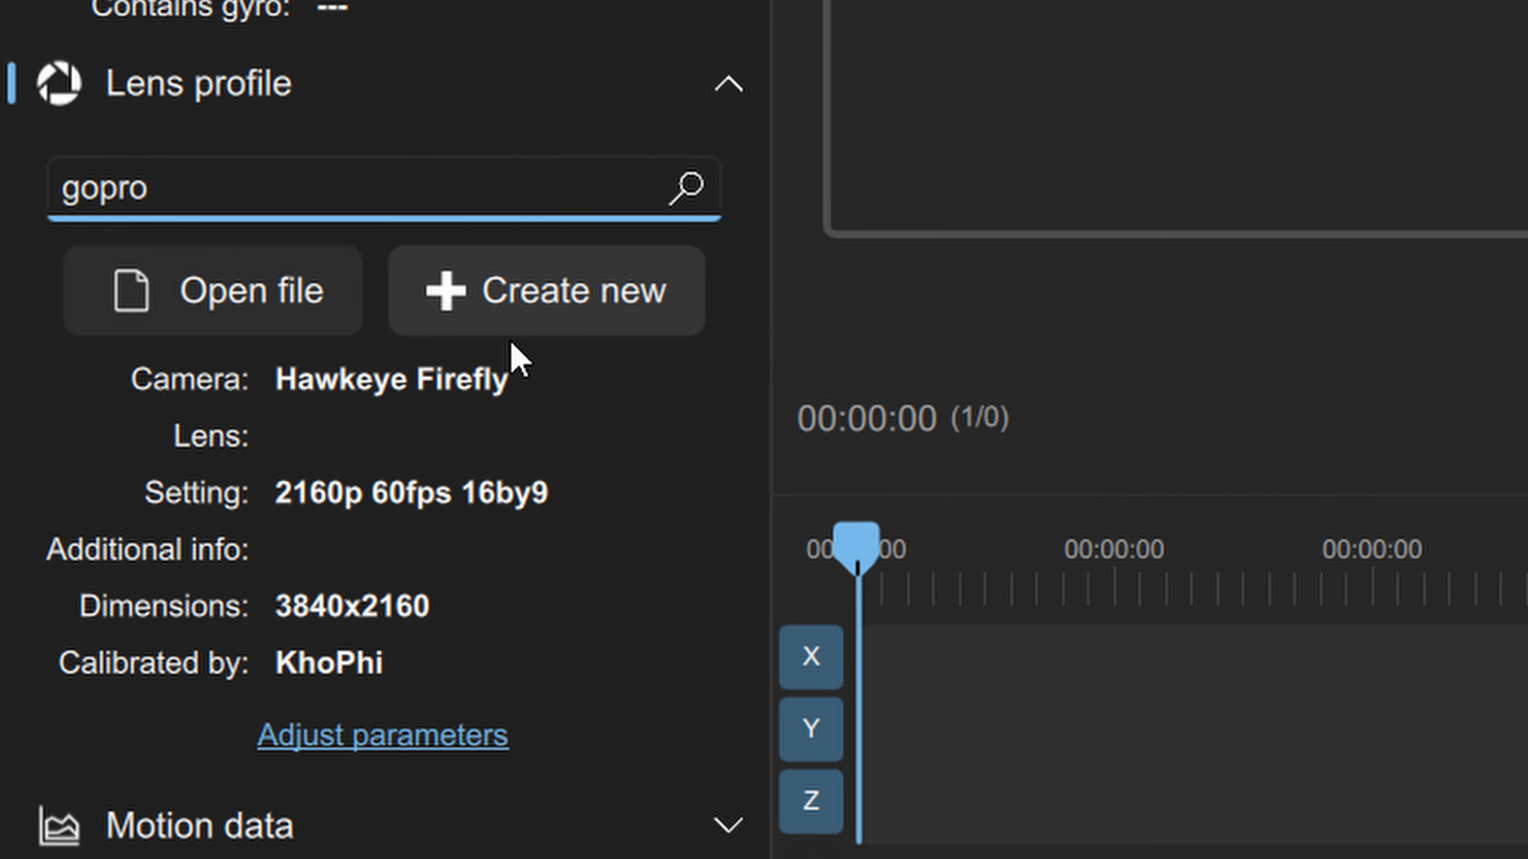
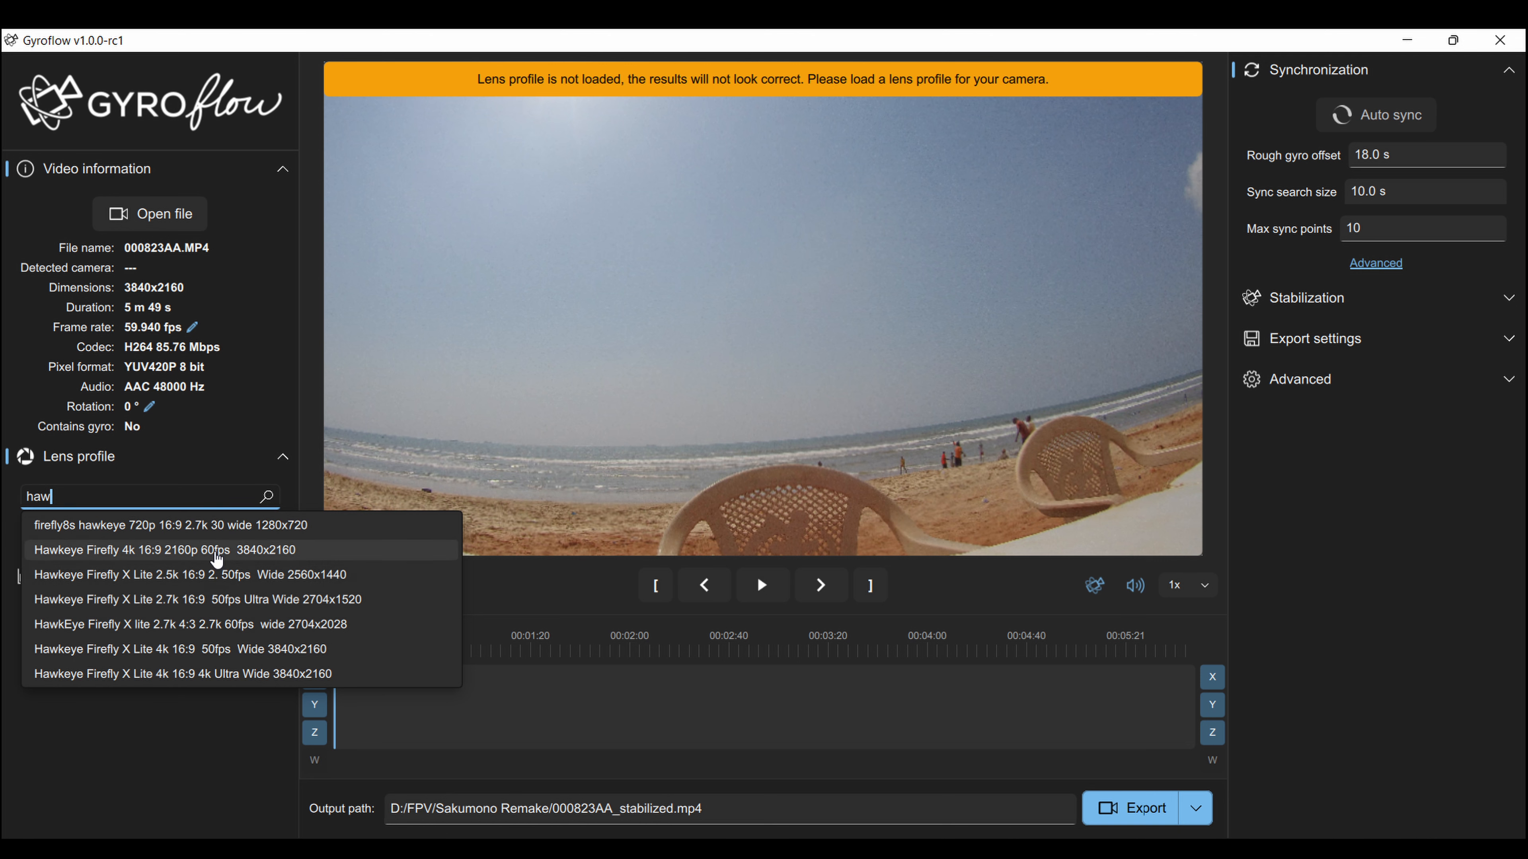
Load the Hawkeye Firefly 4k 16:9 2160p 60fps lens profile, collapse Video information, and expand Motion data.
left_click(145, 552)
left_click(202, 181)
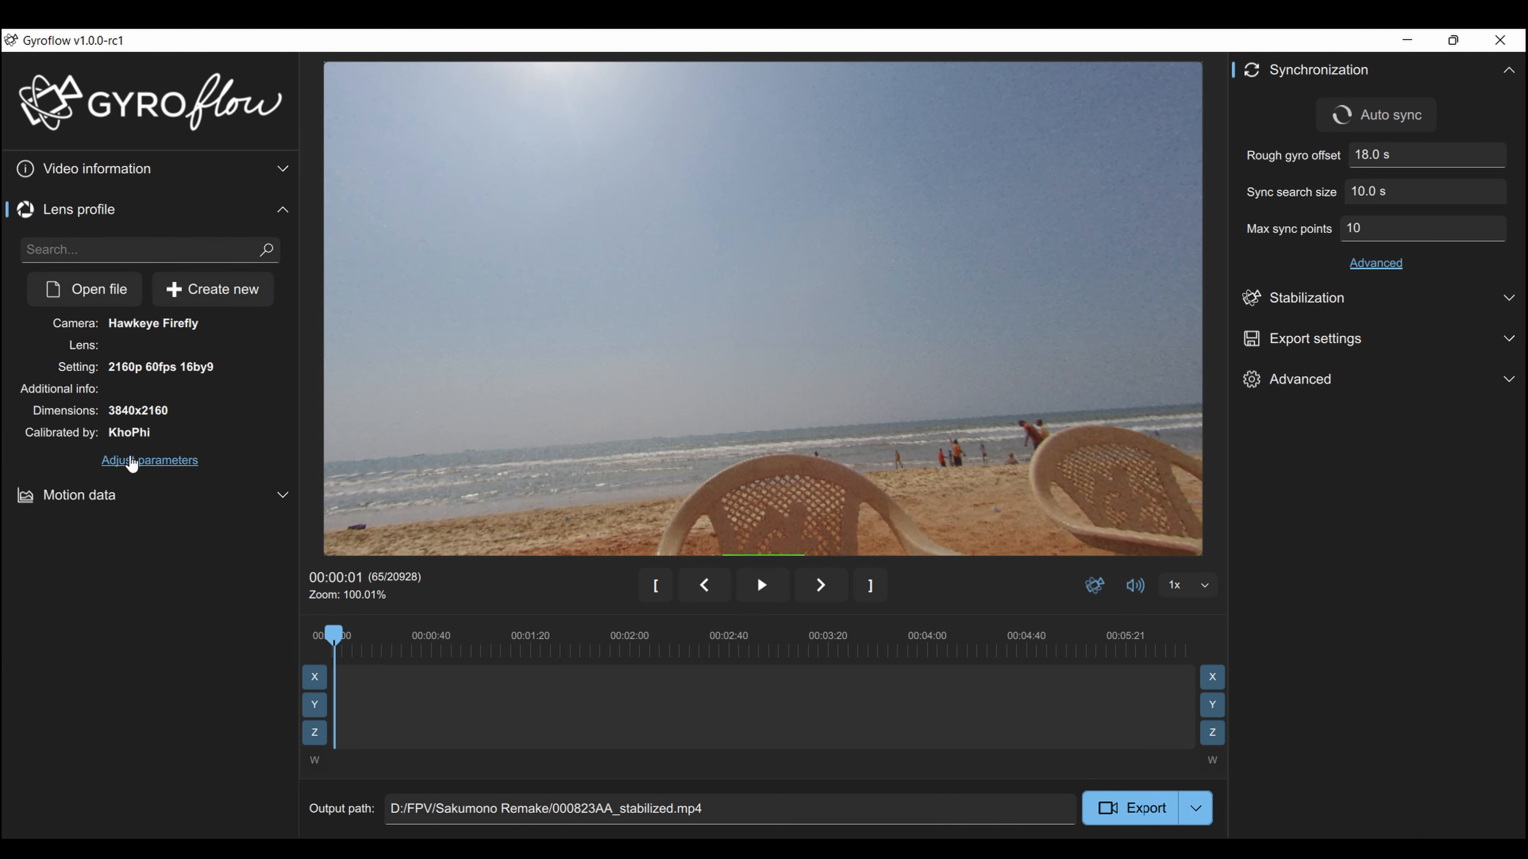
left_click(109, 510)
Load btfl_all.bbl.csv as motion data with a 50 Hz low-pass filter.
left_click(152, 548)
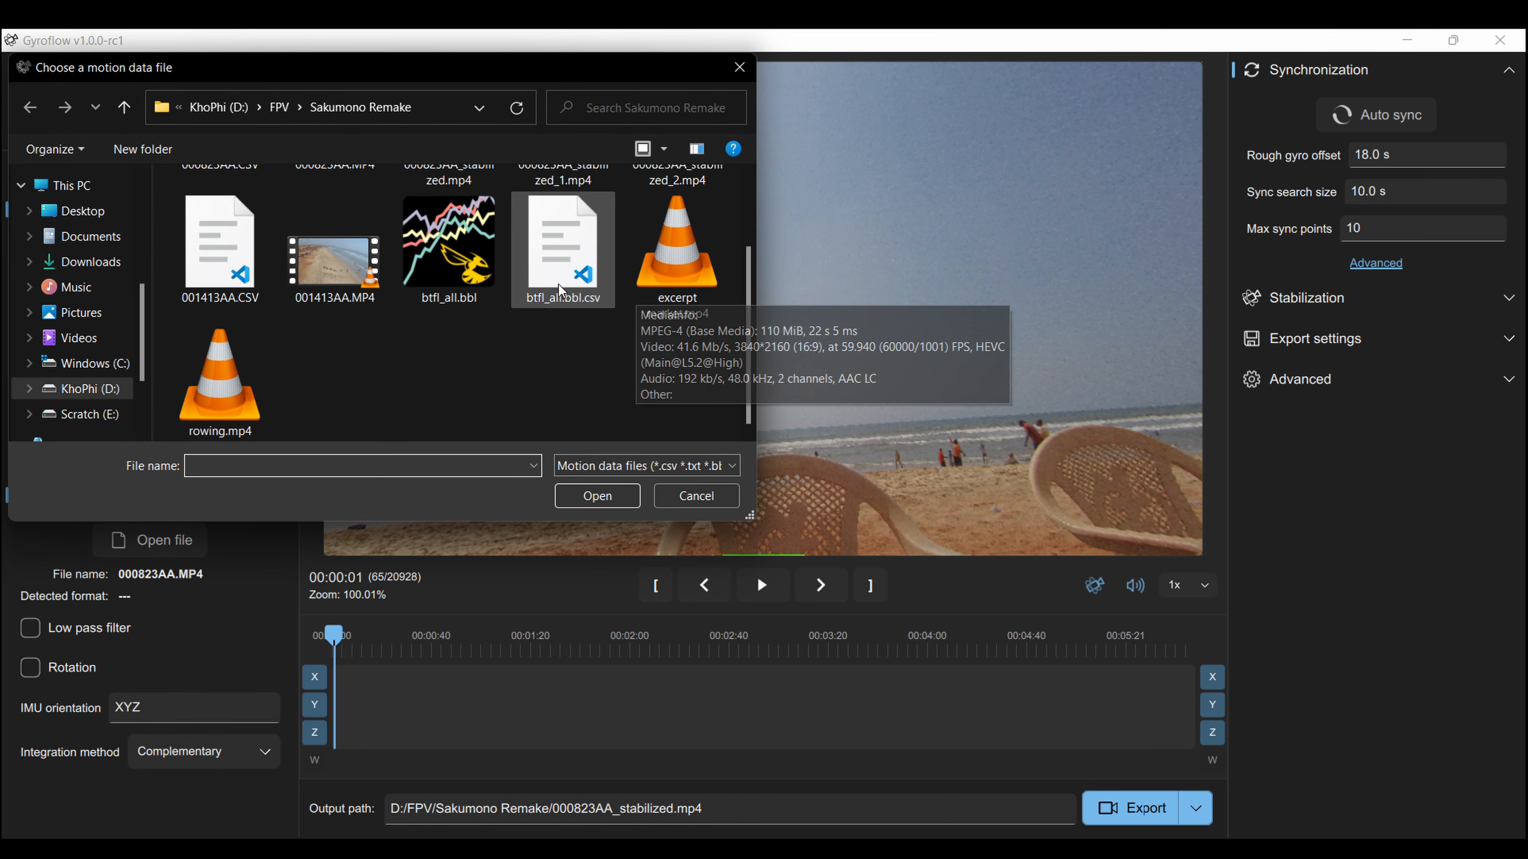
double_click(559, 290)
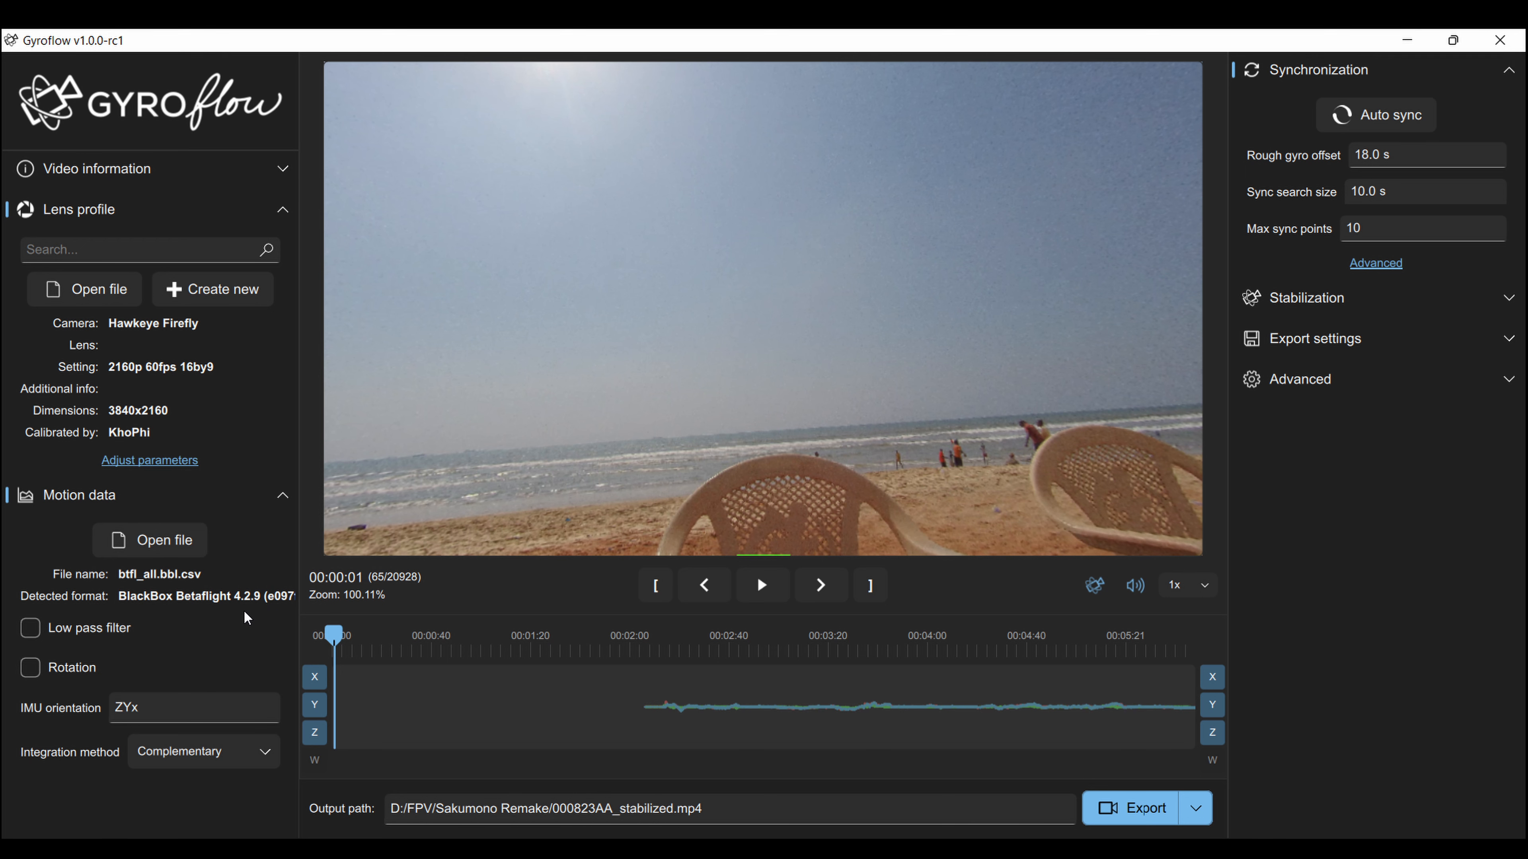
left_click(30, 628)
left_click(25, 662)
type("50 Hz")
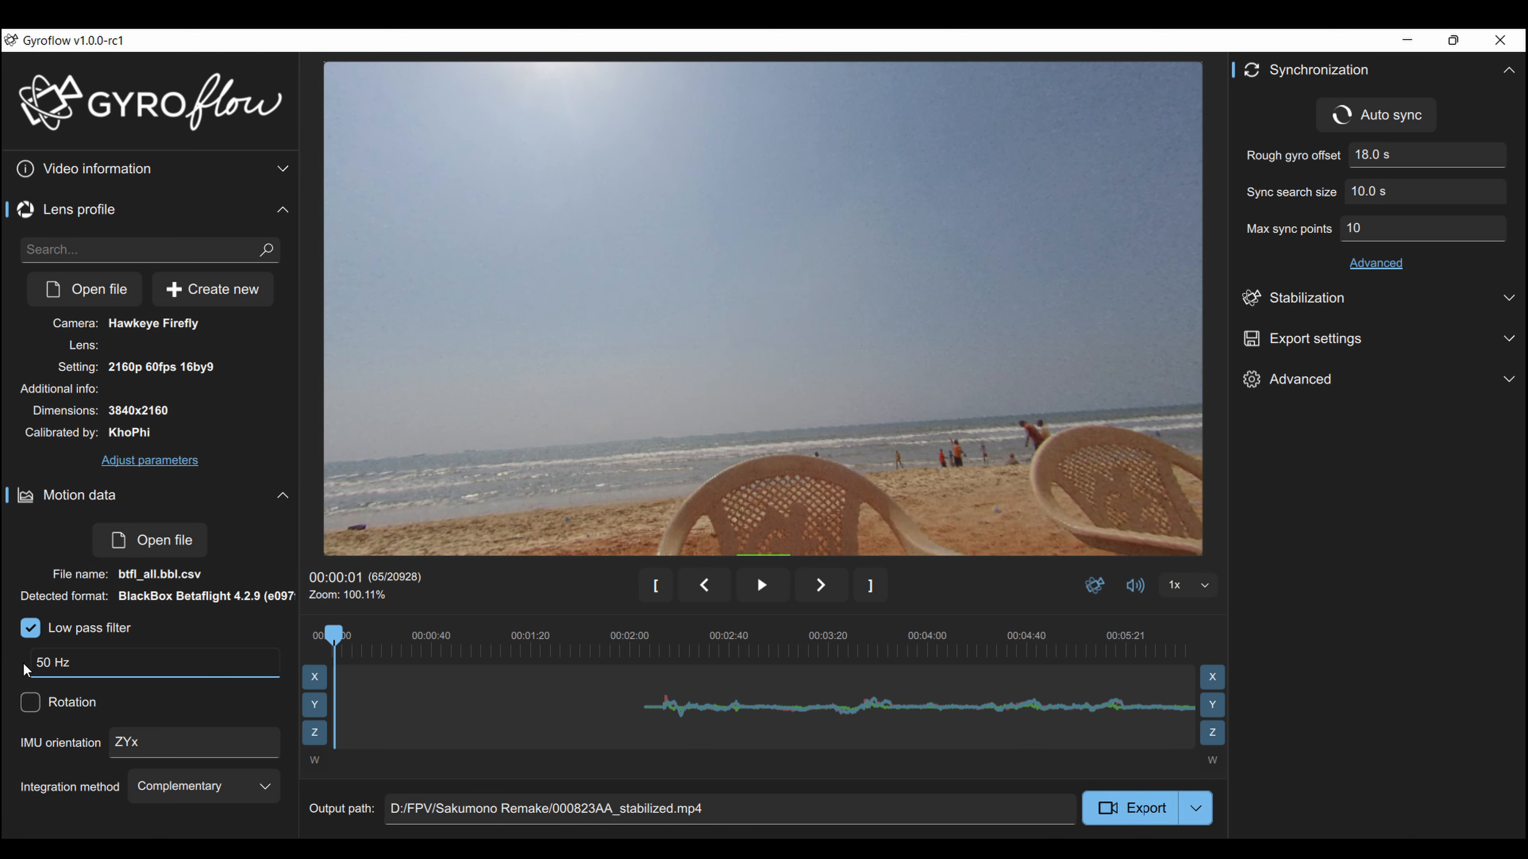
Rotate the gyro data 15° in pitch and set the integration method to Gyroflow.
left_click(30, 702)
left_click(60, 734)
type("15")
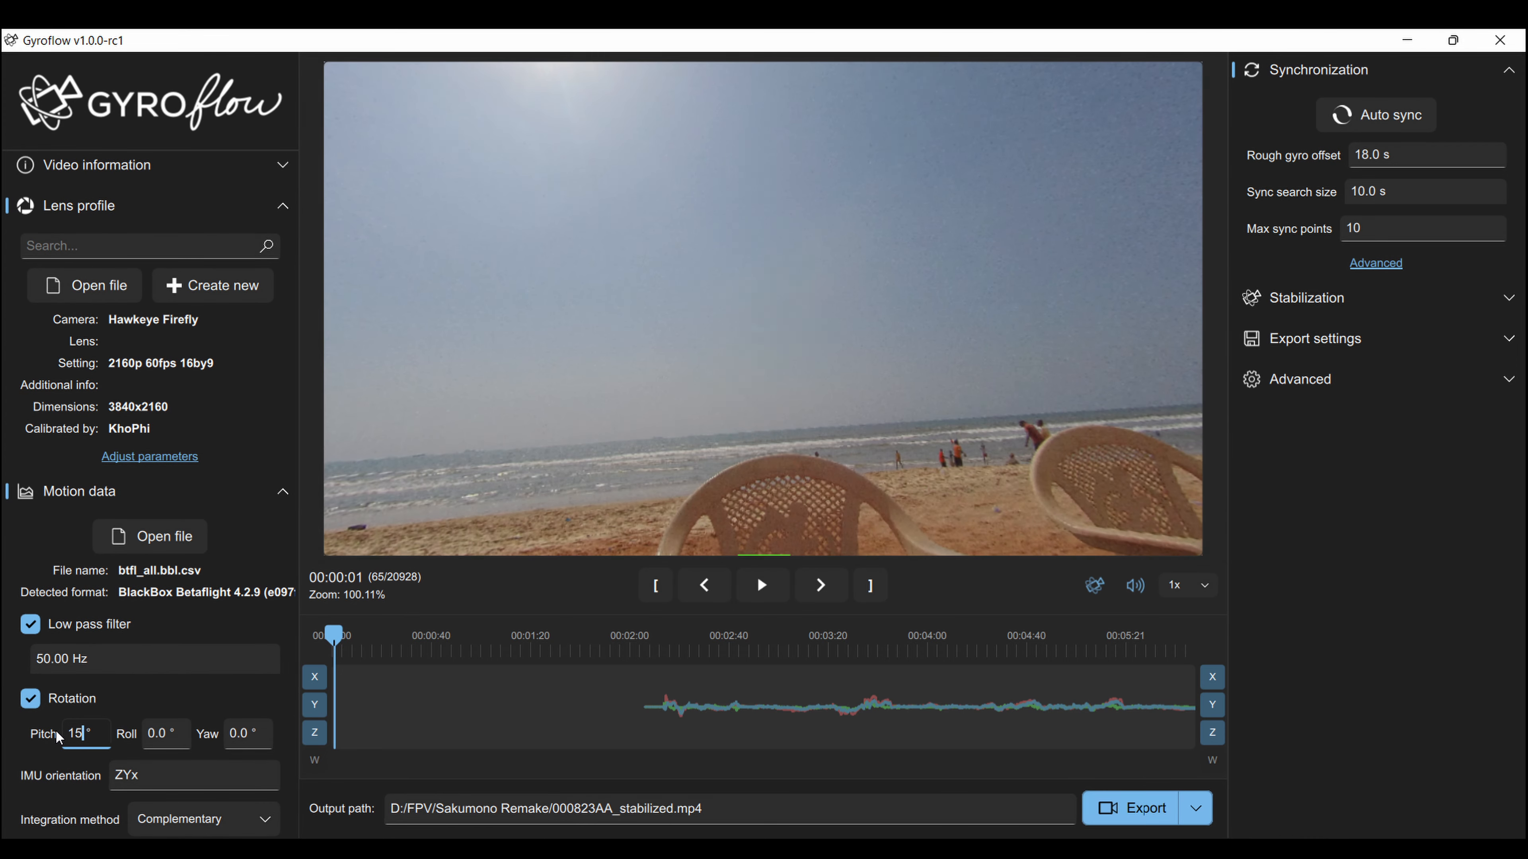
left_click(192, 824)
left_click(204, 821)
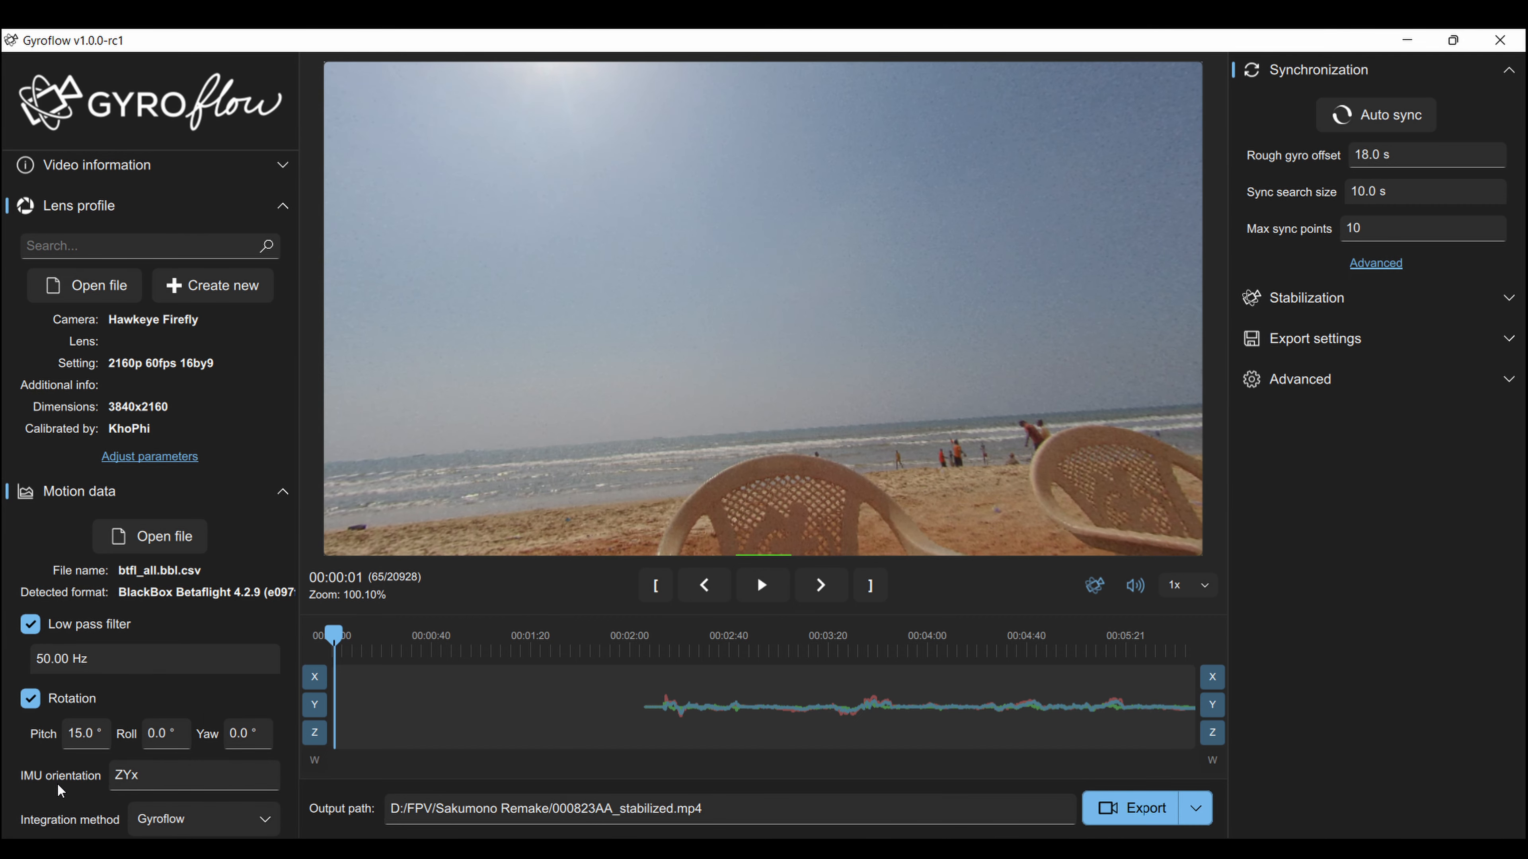
Collapse Lens profile, review the 18.0 s rough gyro offset, and start auto sync.
left_click(232, 491)
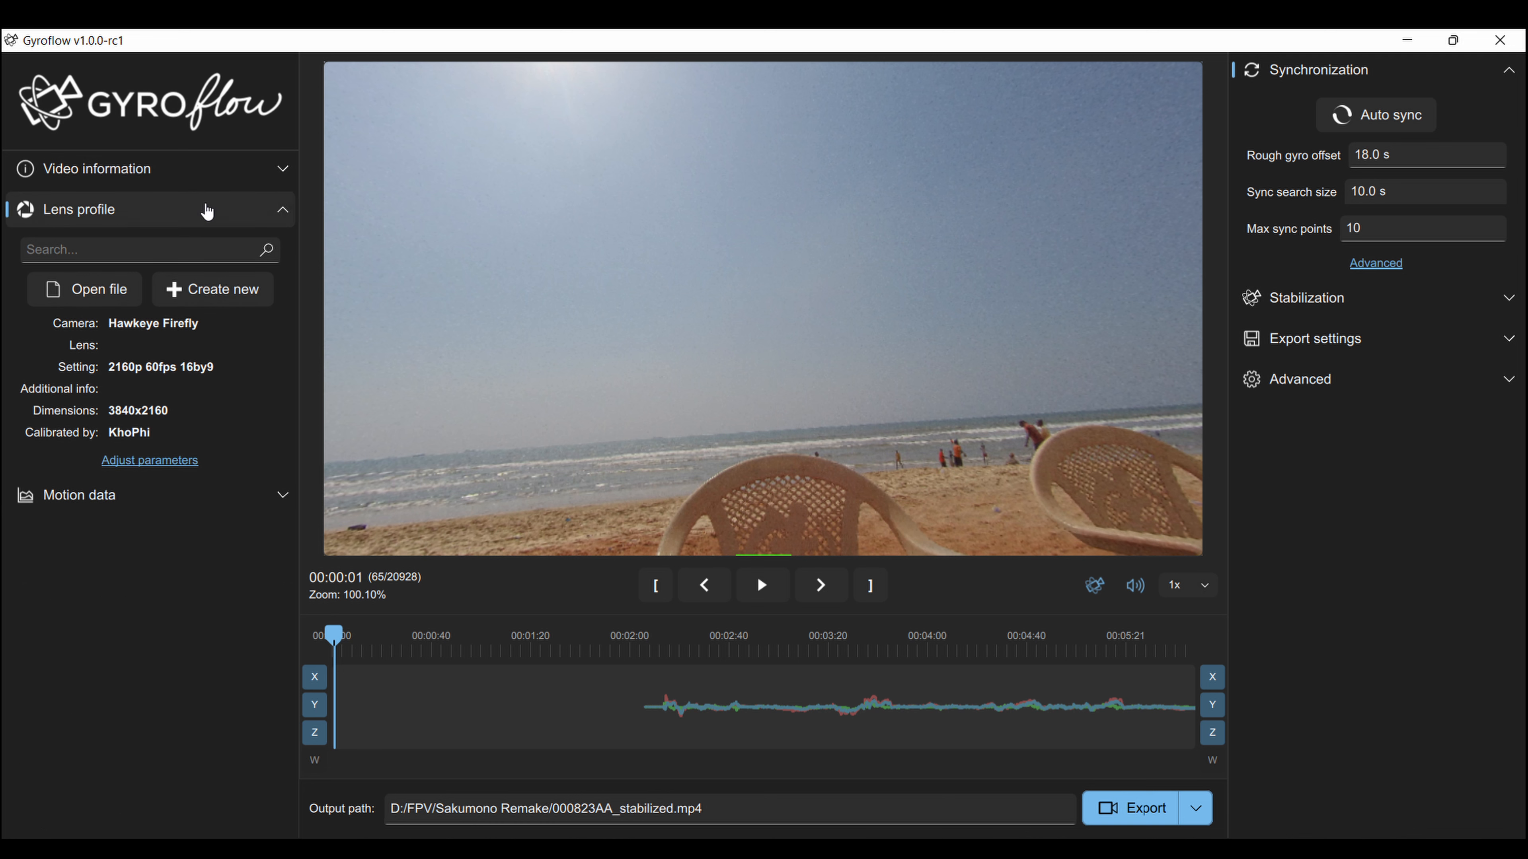
left_click(201, 208)
left_click(173, 273)
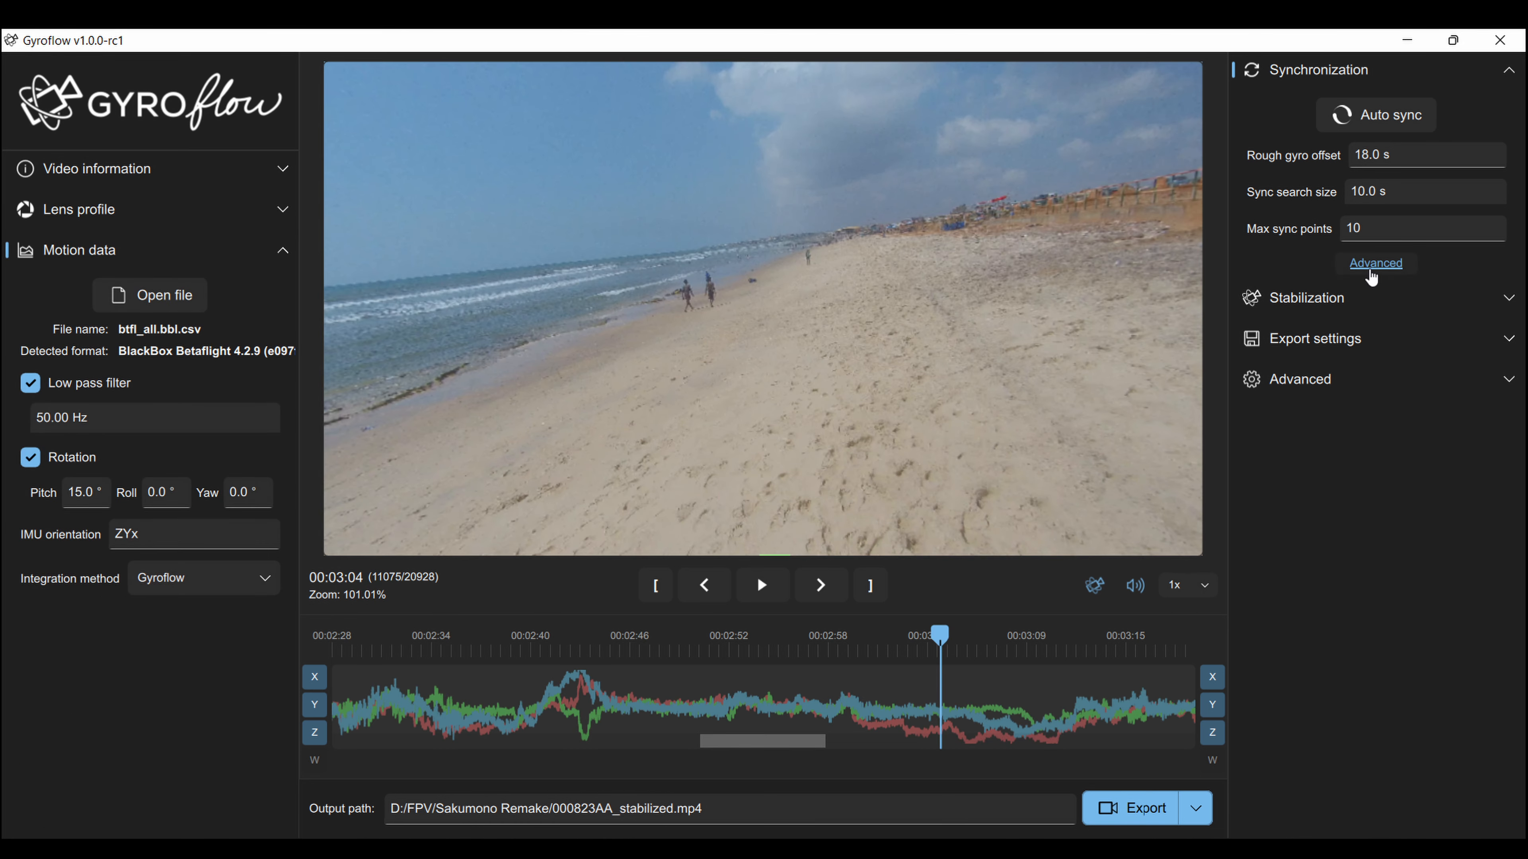
left_click(1381, 158)
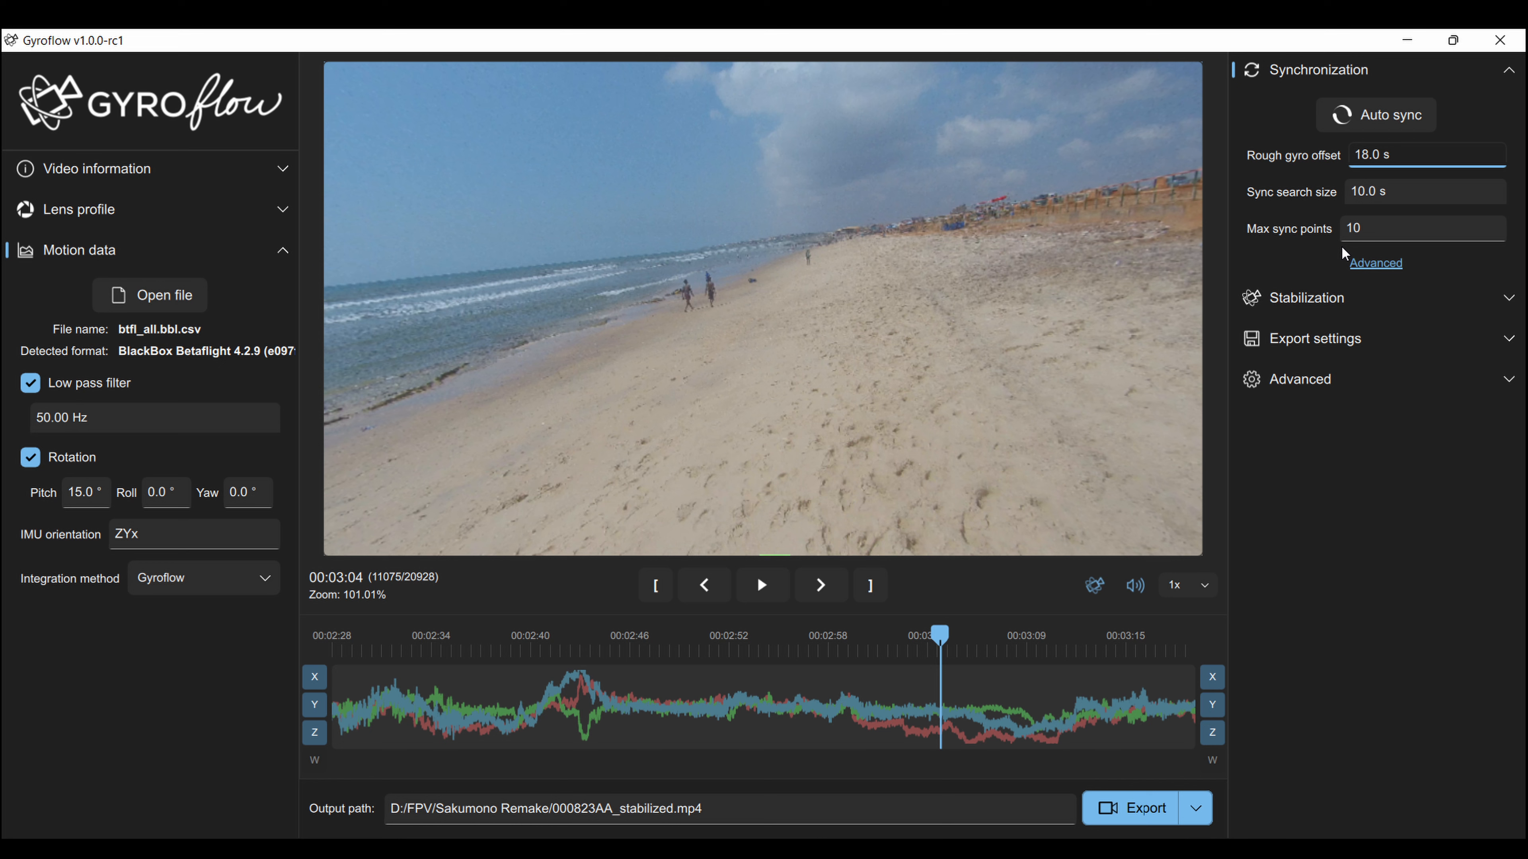
left_click(1368, 265)
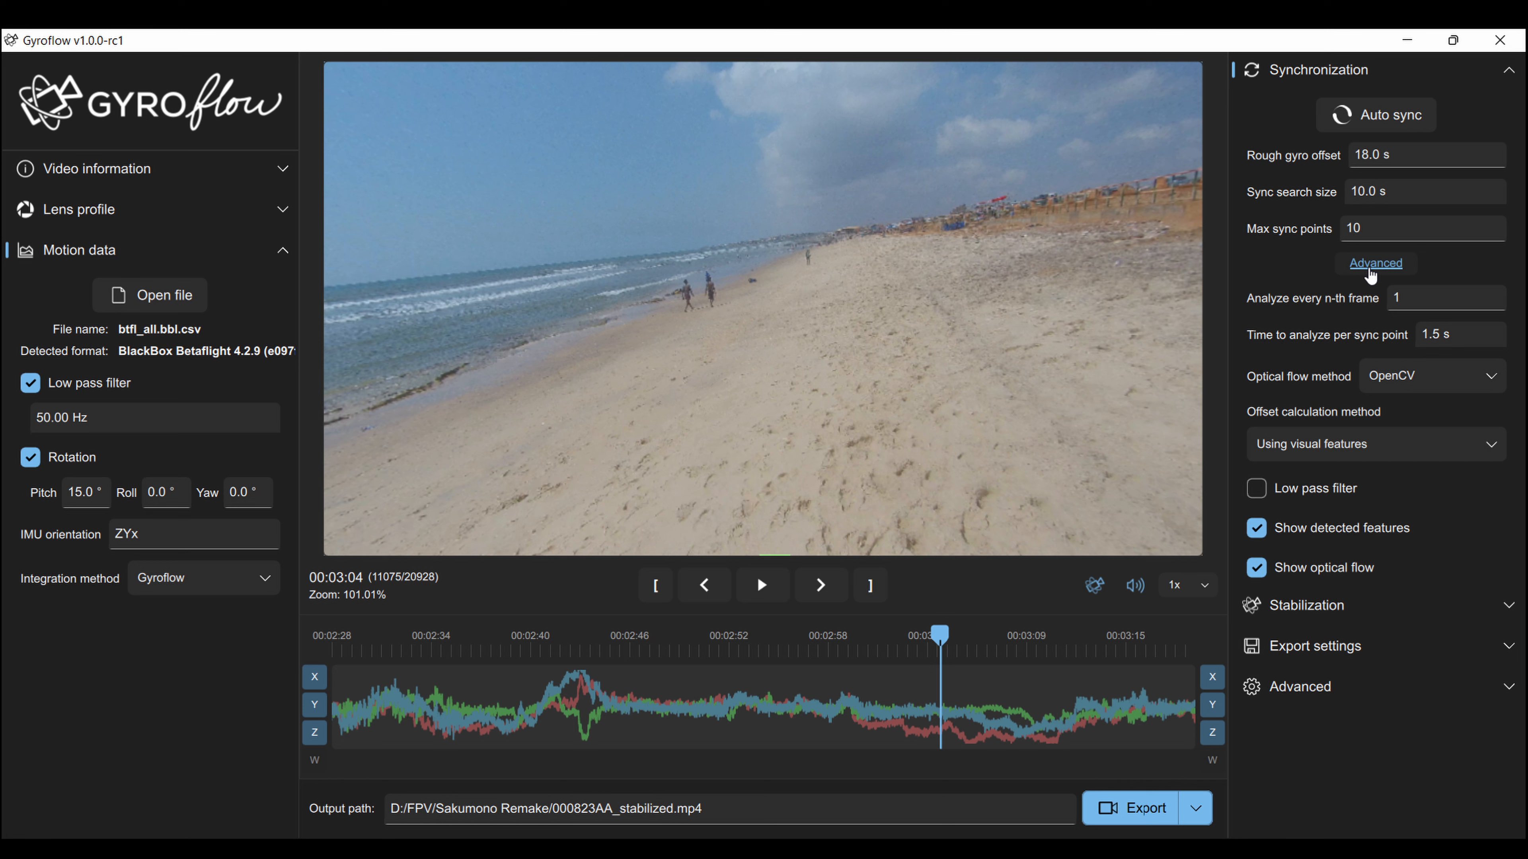
left_click(1371, 268)
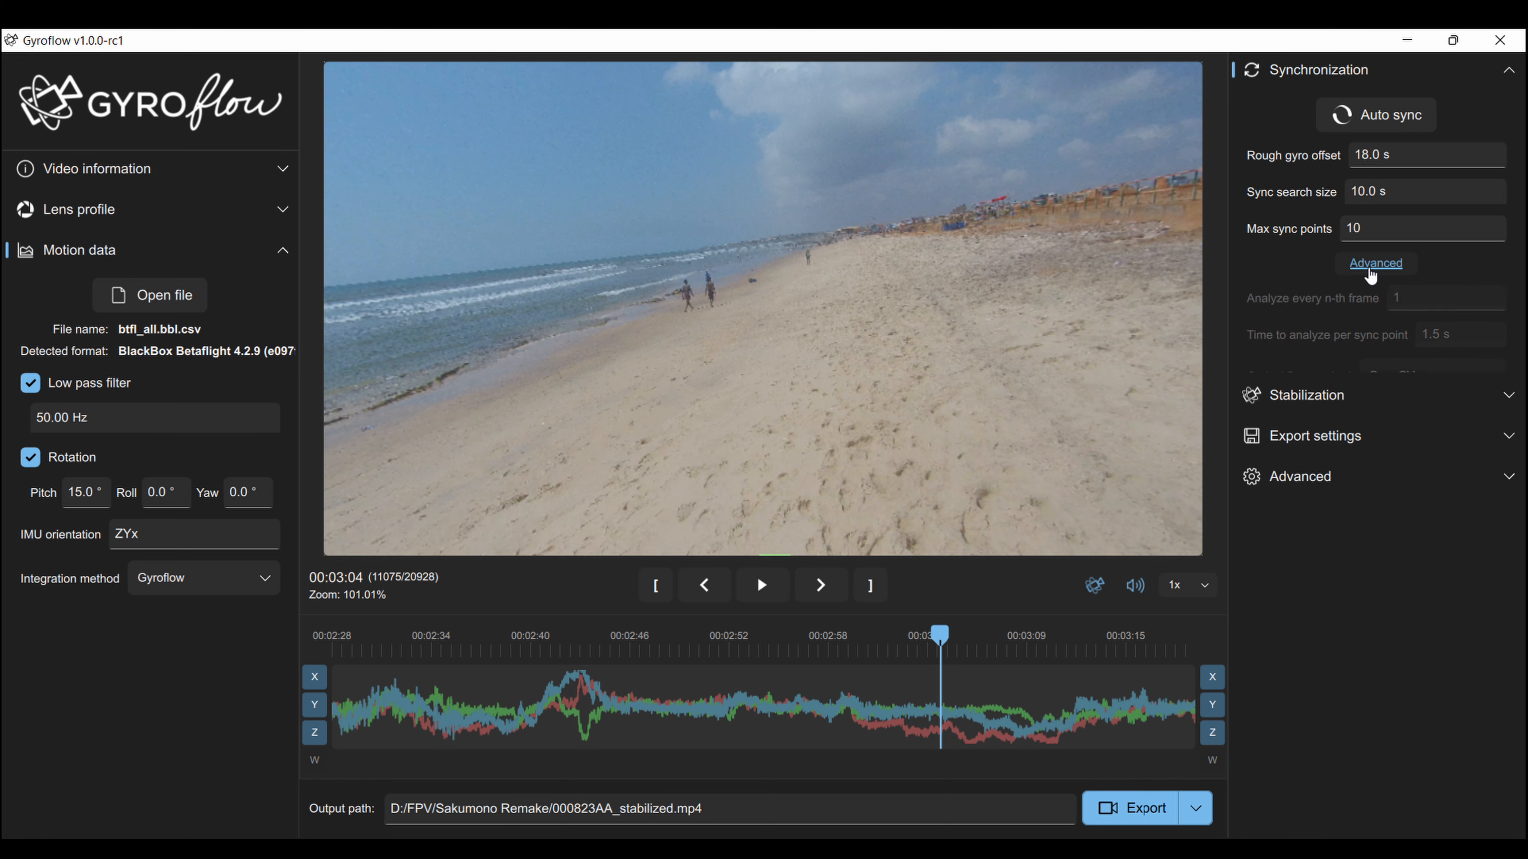
left_click(1375, 116)
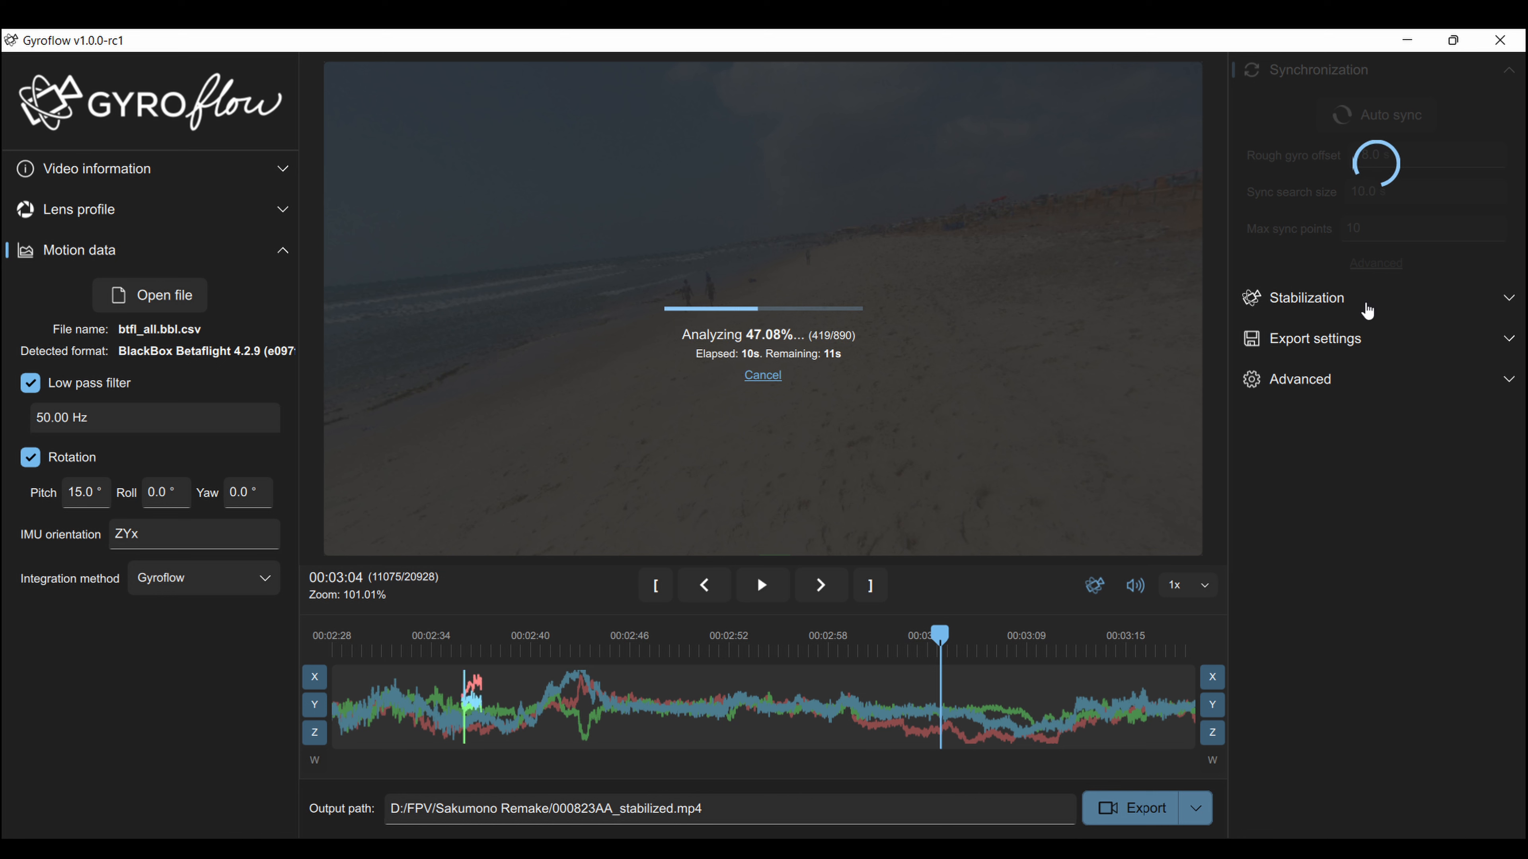
Keep Plain 3D smoothing and lengthen the smoothing window to 3.434 s.
left_click(1347, 298)
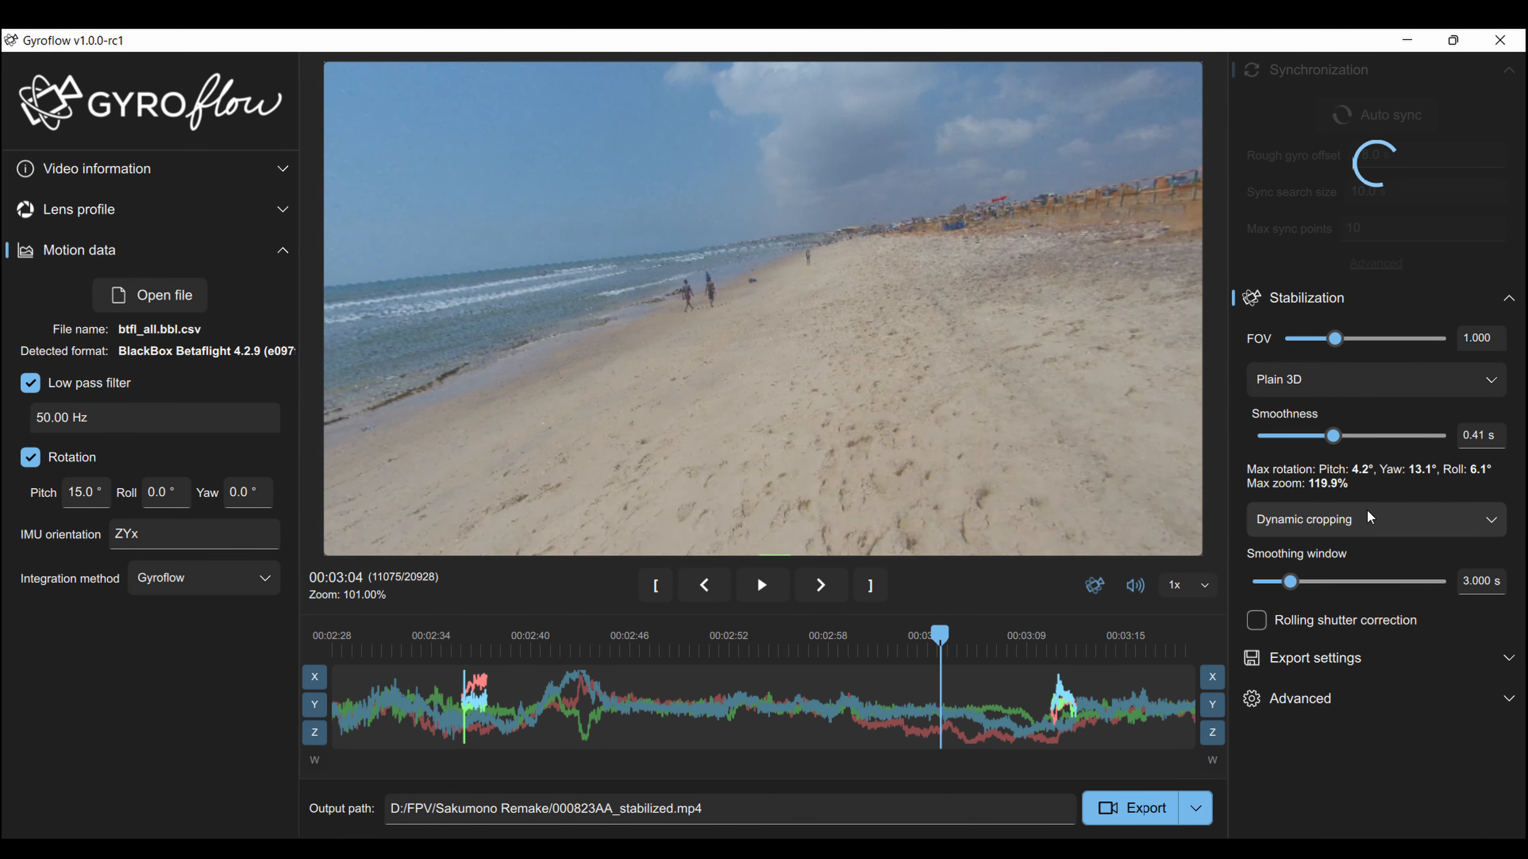
left_click(1368, 377)
left_click(1370, 413)
left_click_drag(1291, 584, 1297, 589)
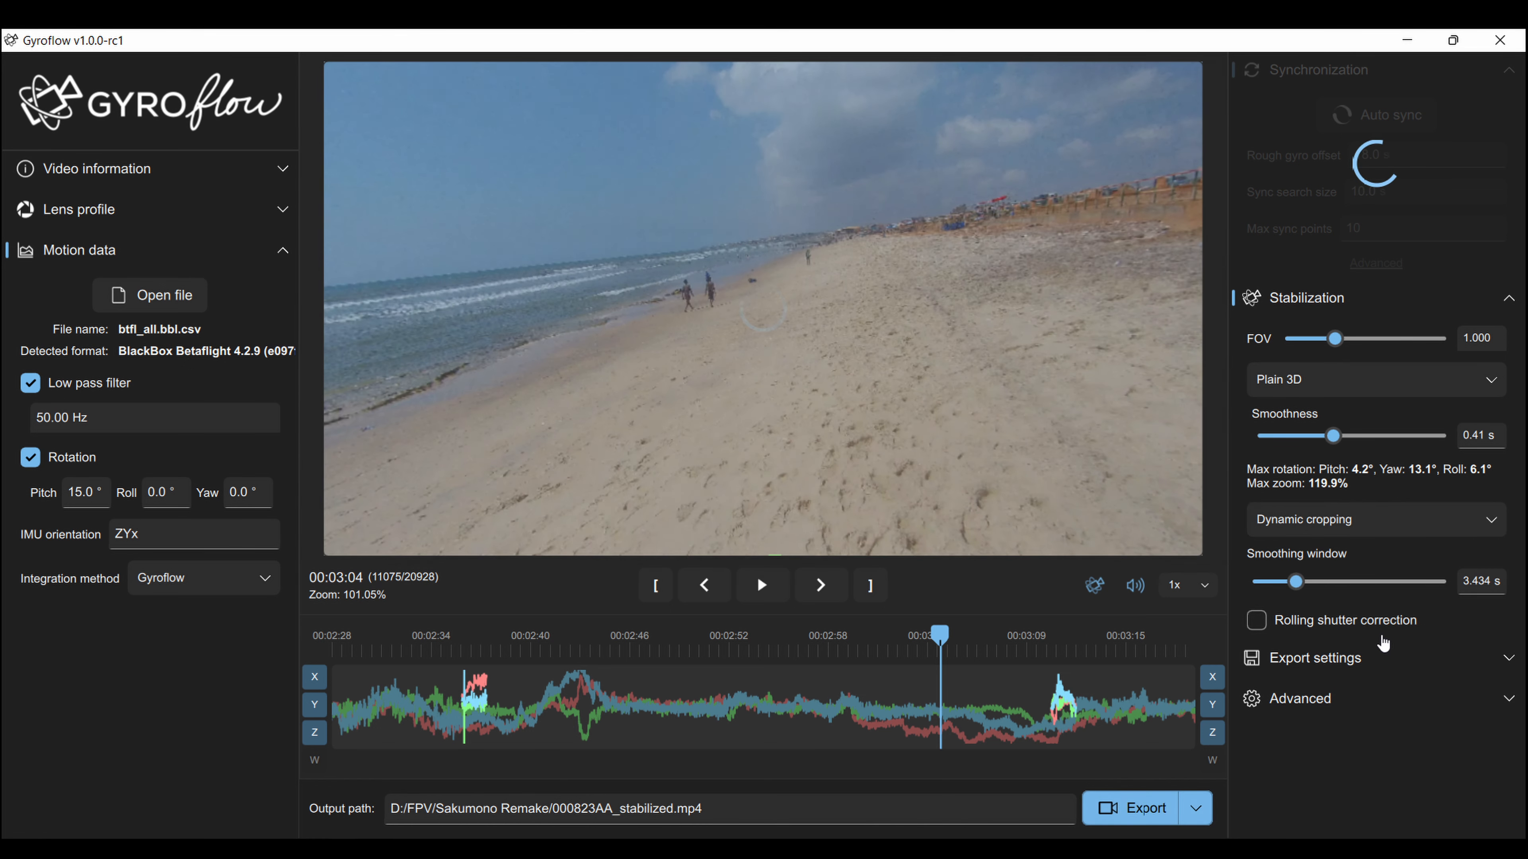
Expand Export settings and its Advanced section to review the export options.
left_click(1263, 659)
scroll(1402, 673, "down", 2)
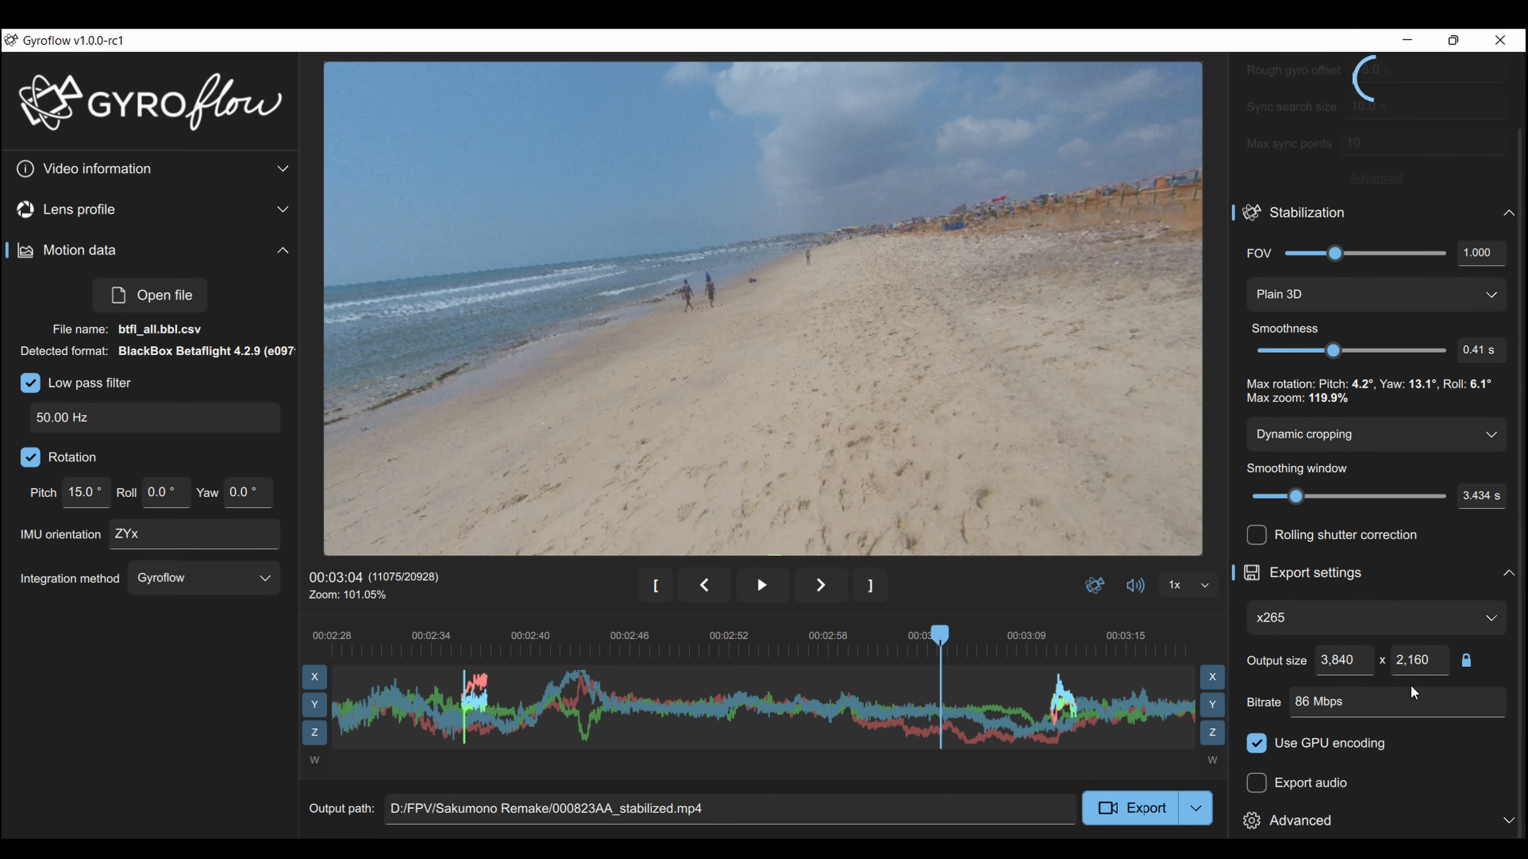
left_click(1299, 819)
scroll(1423, 719, "down", 5)
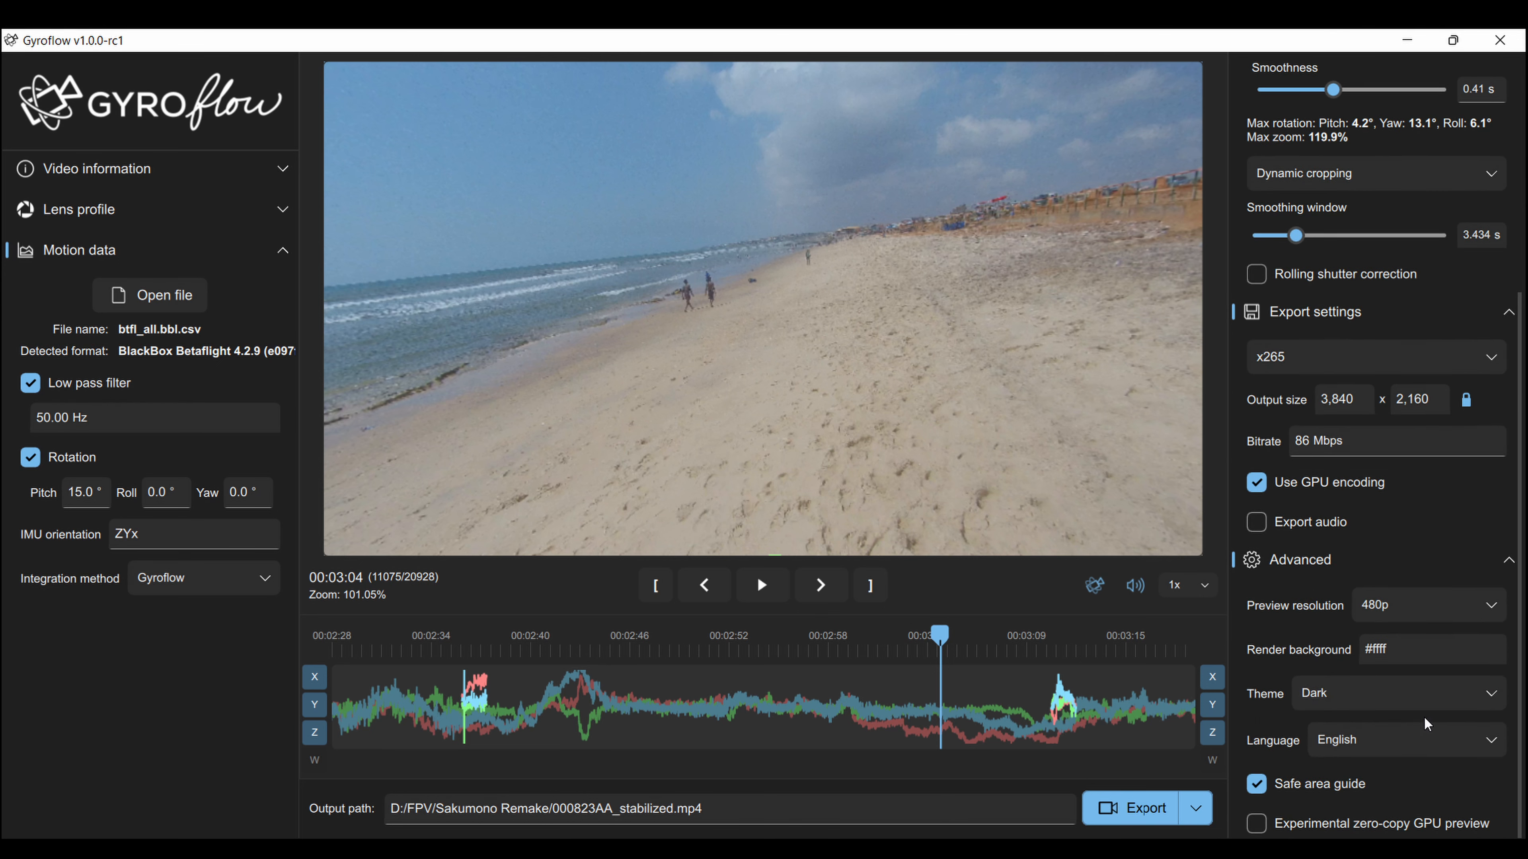
scroll(1325, 275, "up", 7)
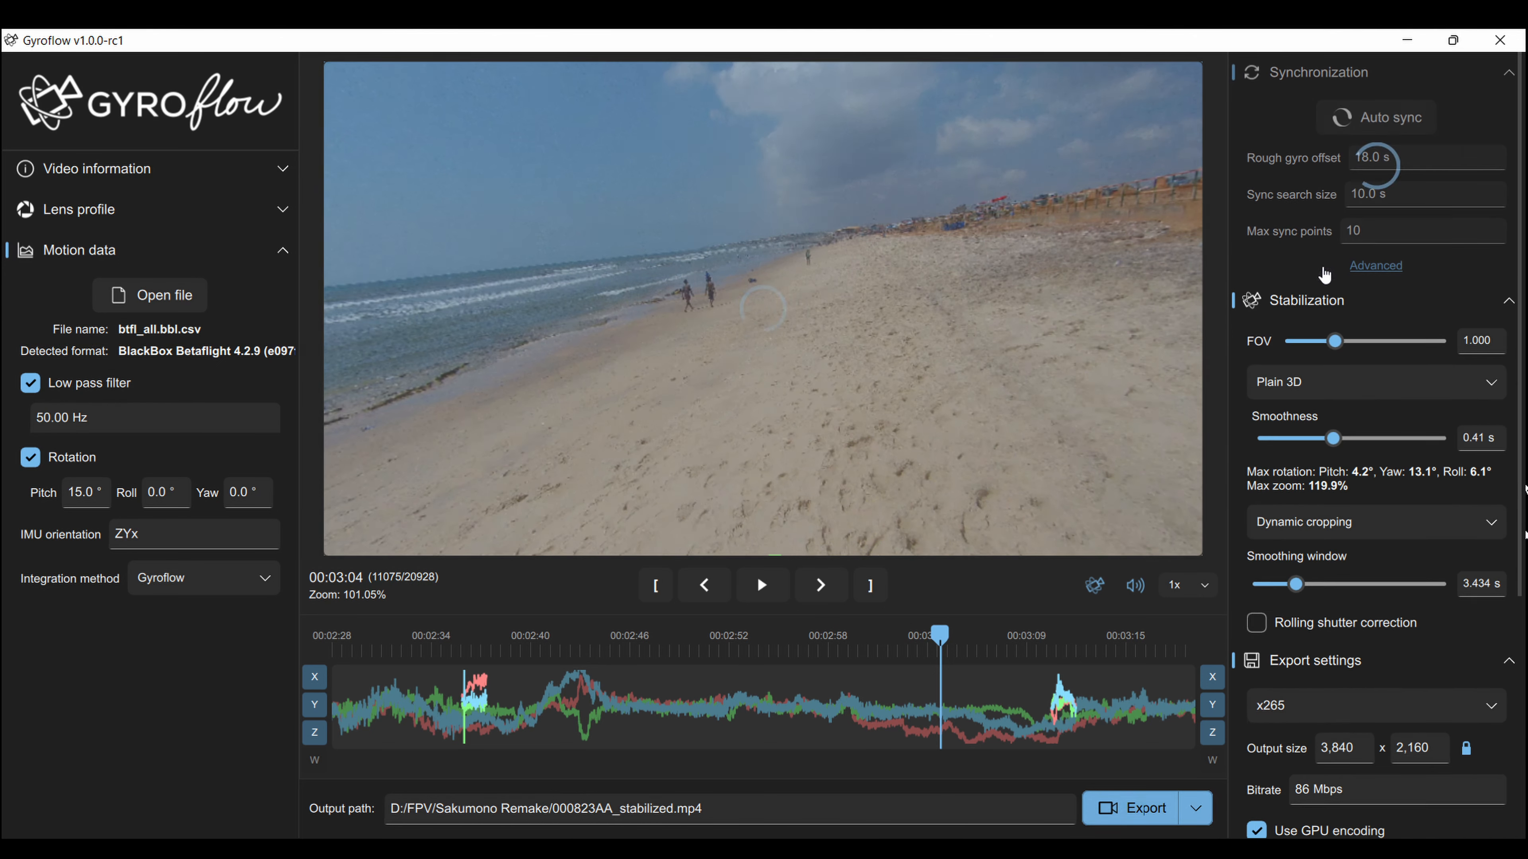
Seek the preview to about 00:03:10, landing on frame 11507.
left_click(1053, 698)
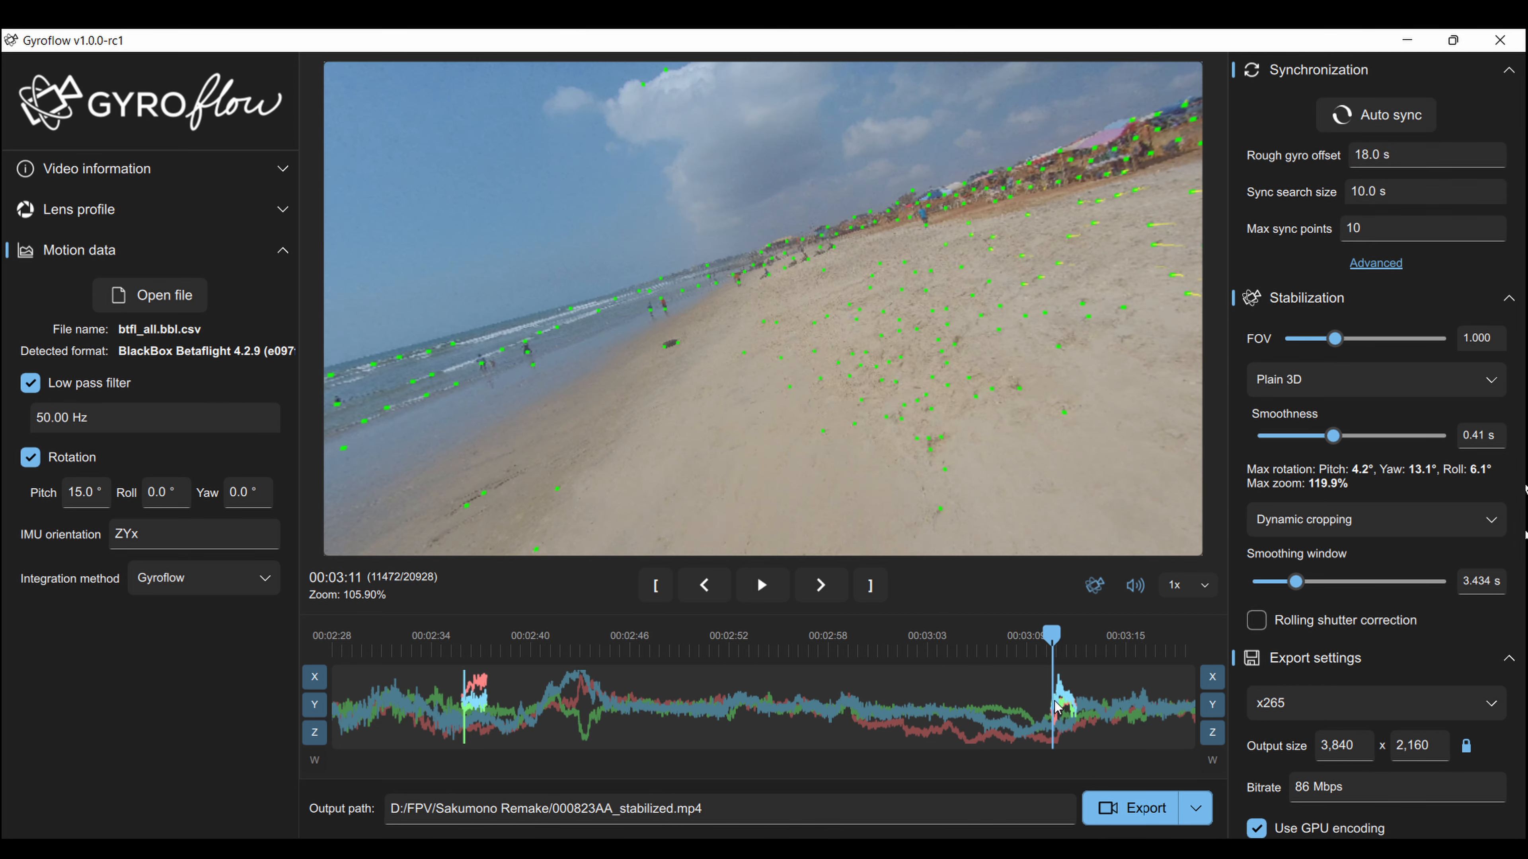
scroll(1063, 702, "up", 5, "ctrl")
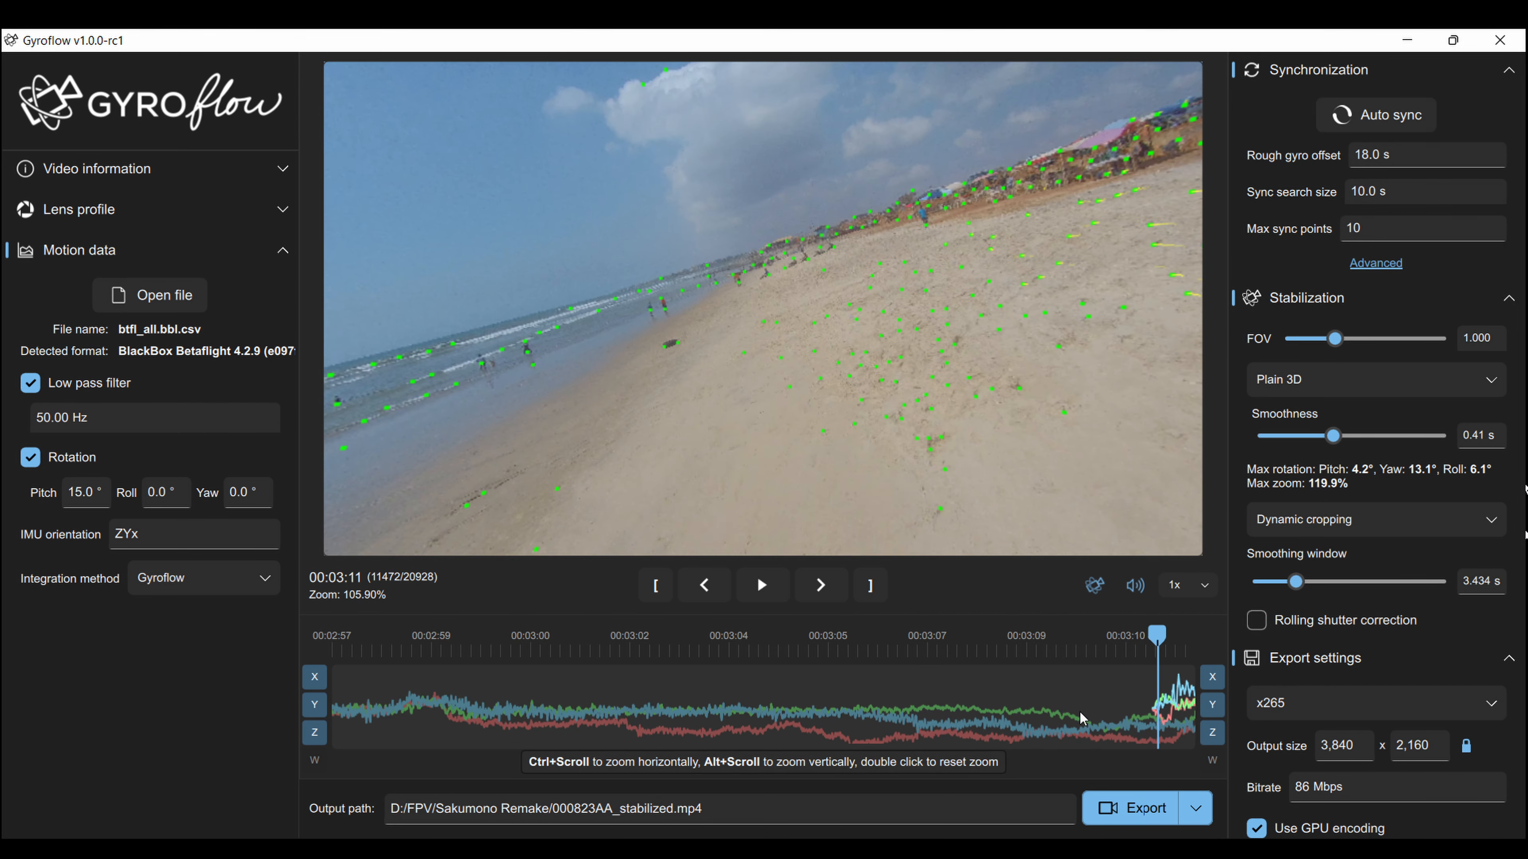
scroll(789, 694, "down", 5)
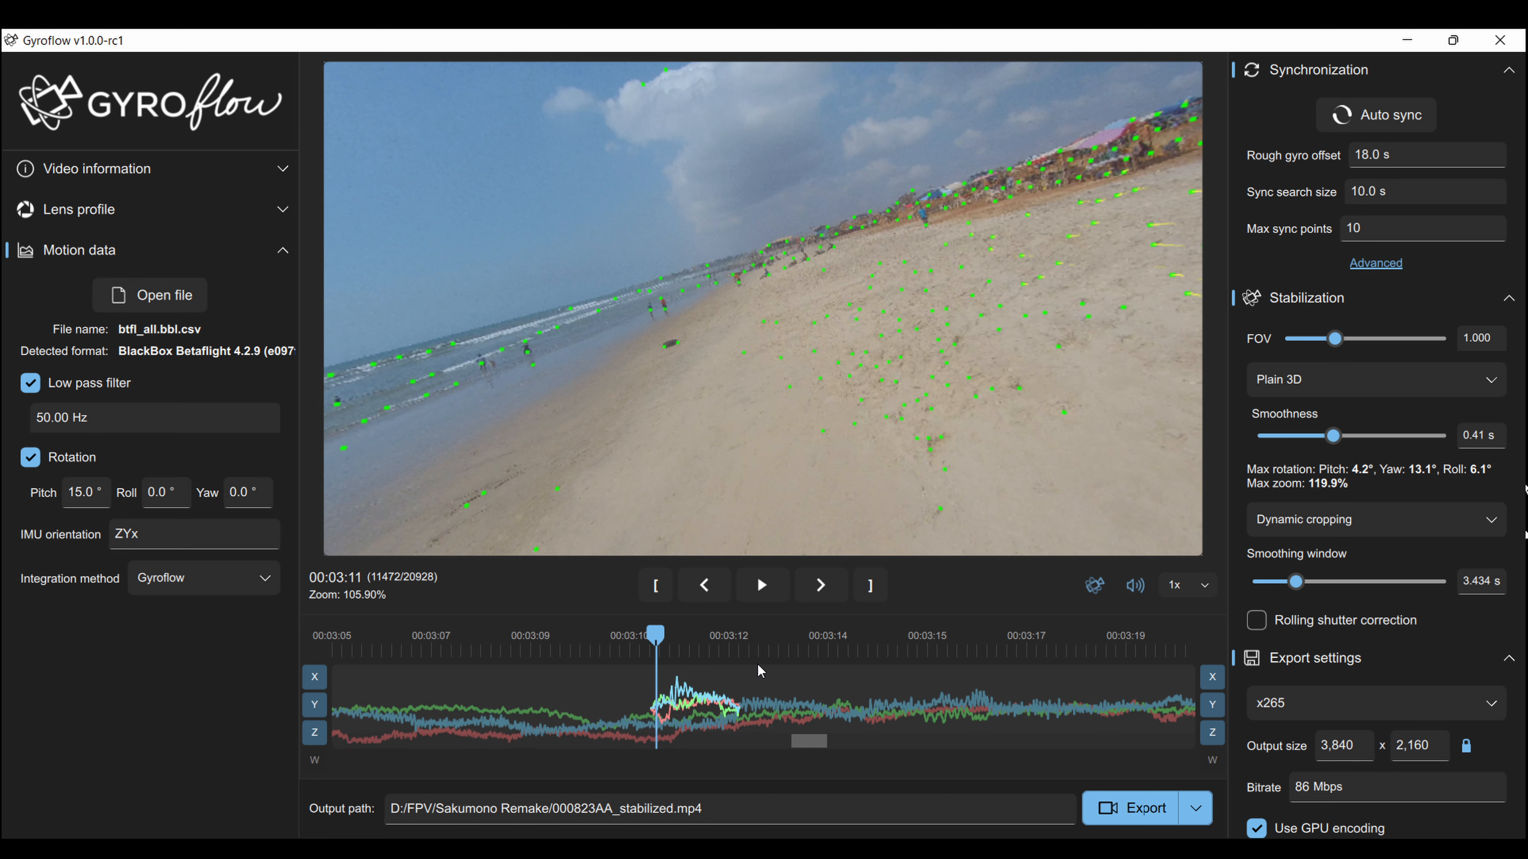
left_click(681, 707)
left_click(690, 707)
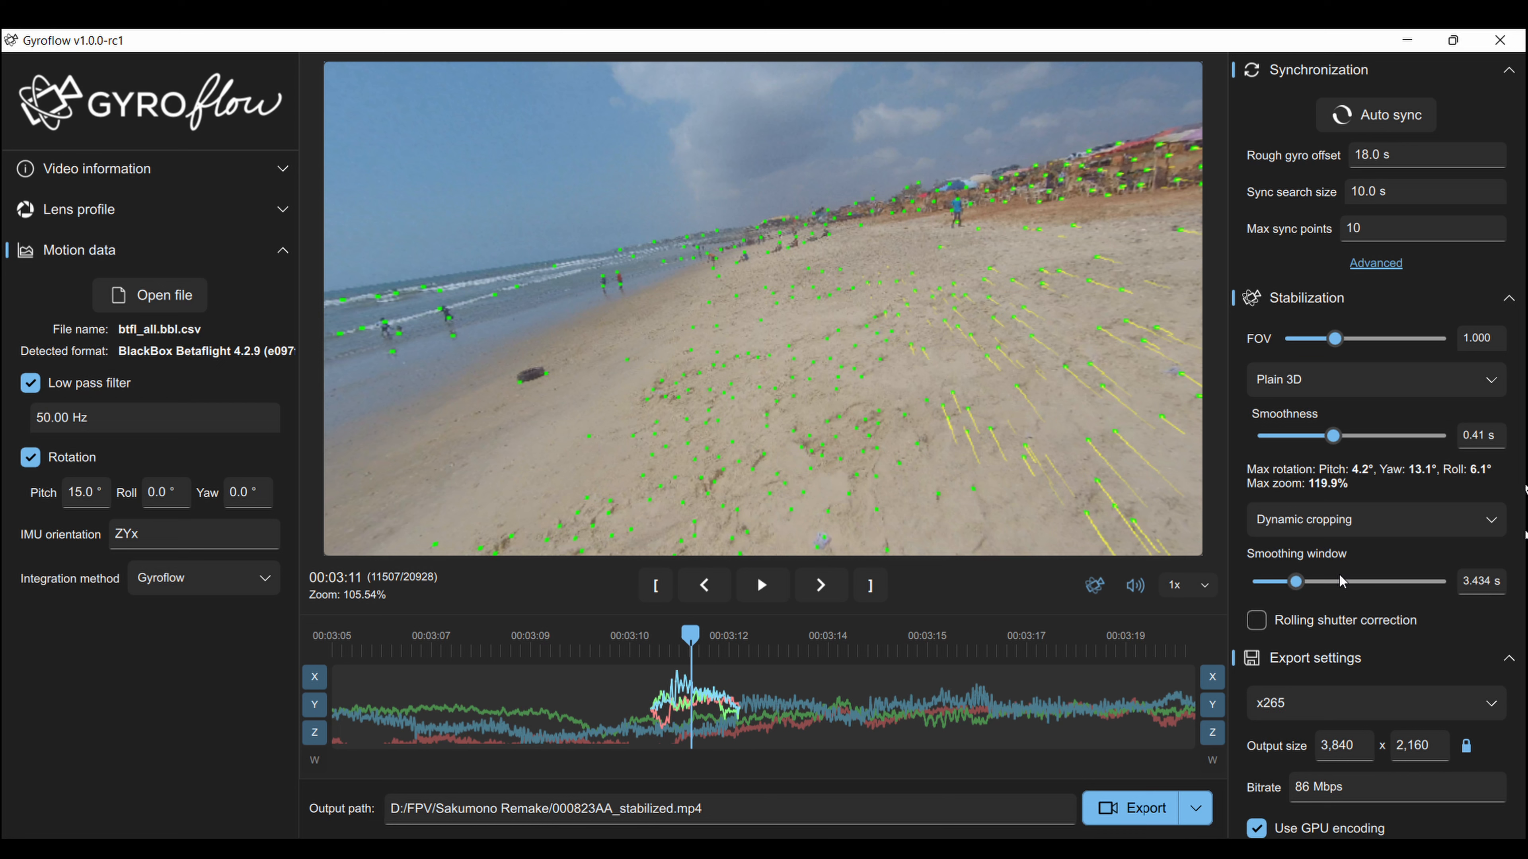
Show Advanced sync options, toggling optical flow lines and the sync low-pass filter back to their original state.
left_click(1376, 263)
left_click(1256, 568)
left_click(1256, 567)
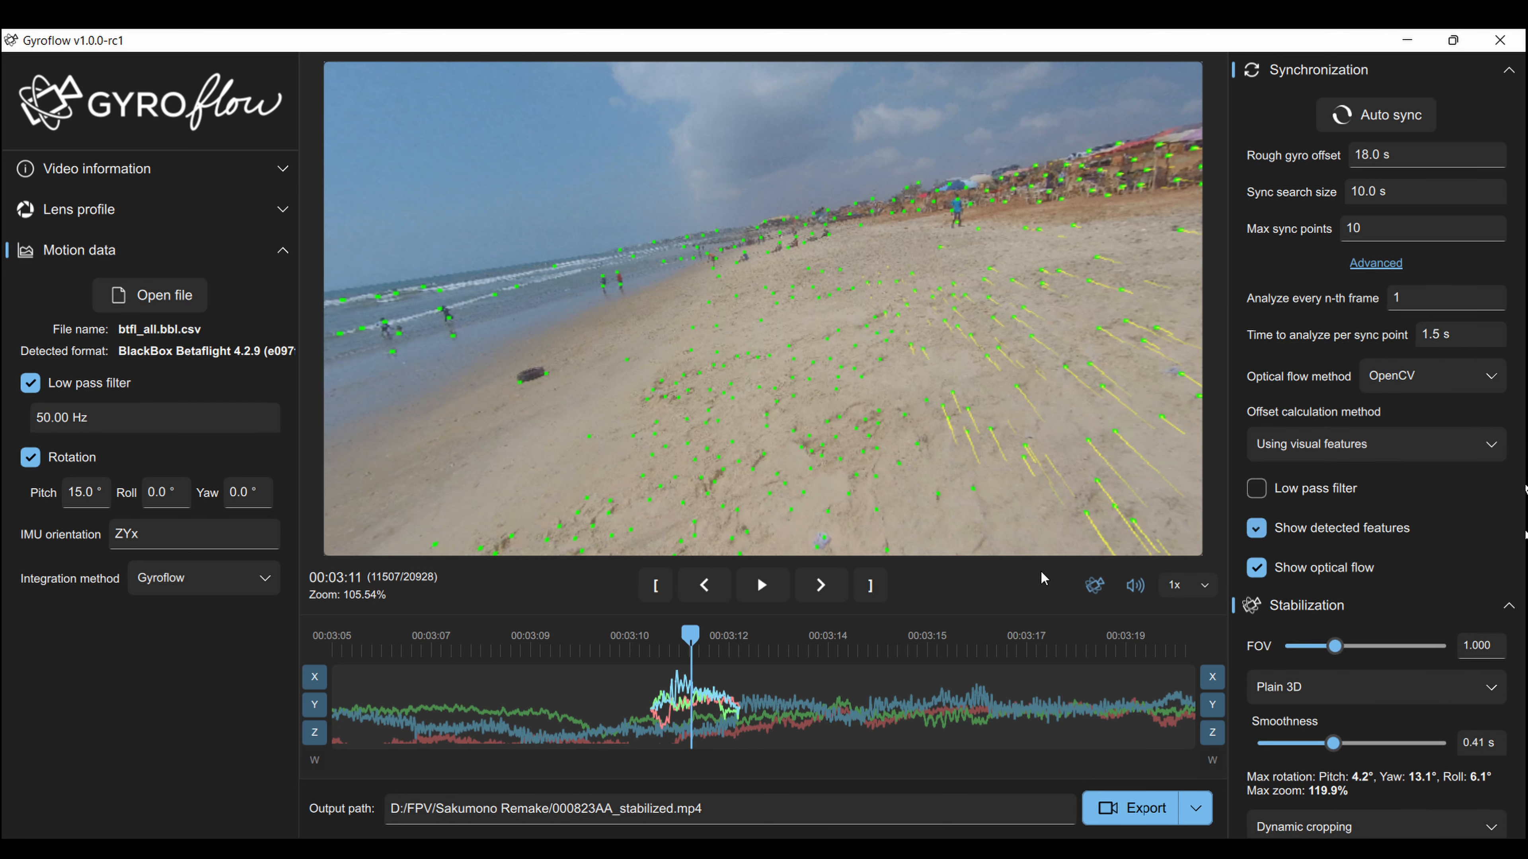
left_click(1256, 489)
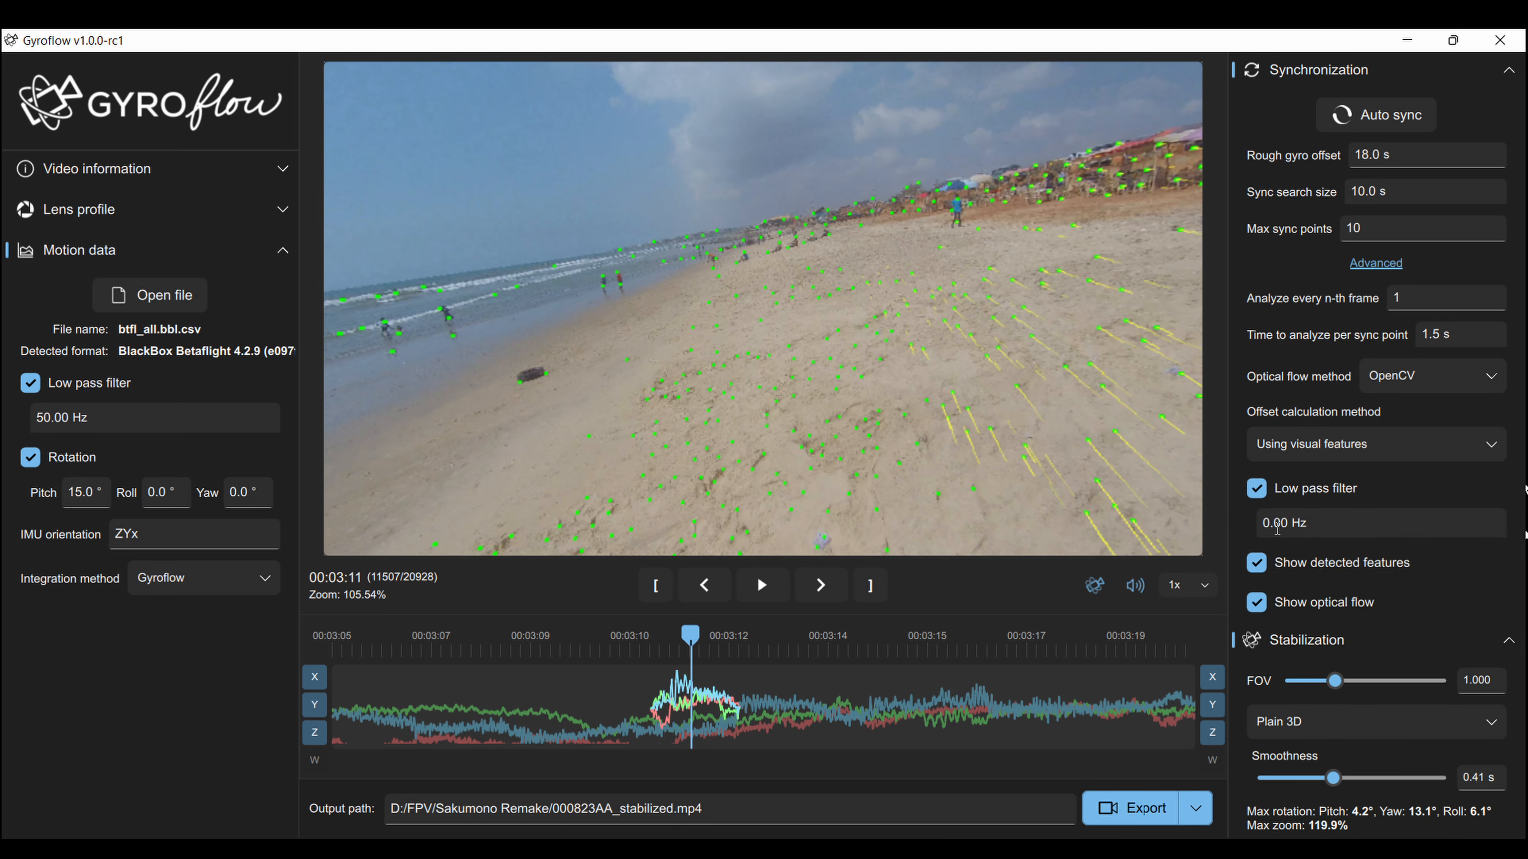
double_click(1256, 523)
left_click(1256, 488)
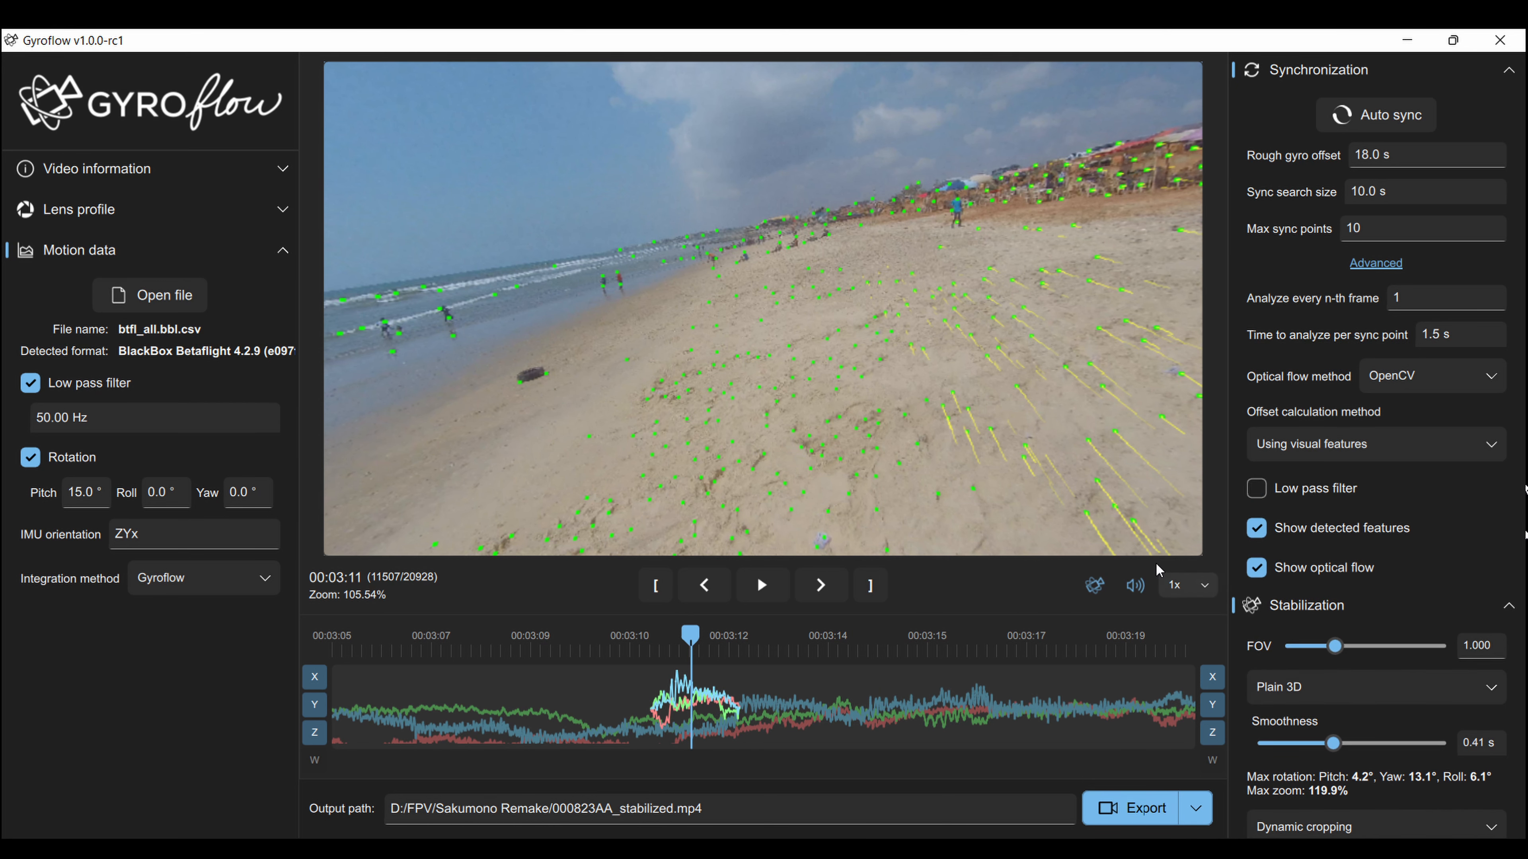
Dismiss the .gyroflow project export options and play the preview from about 00:02:11.
left_click(1195, 808)
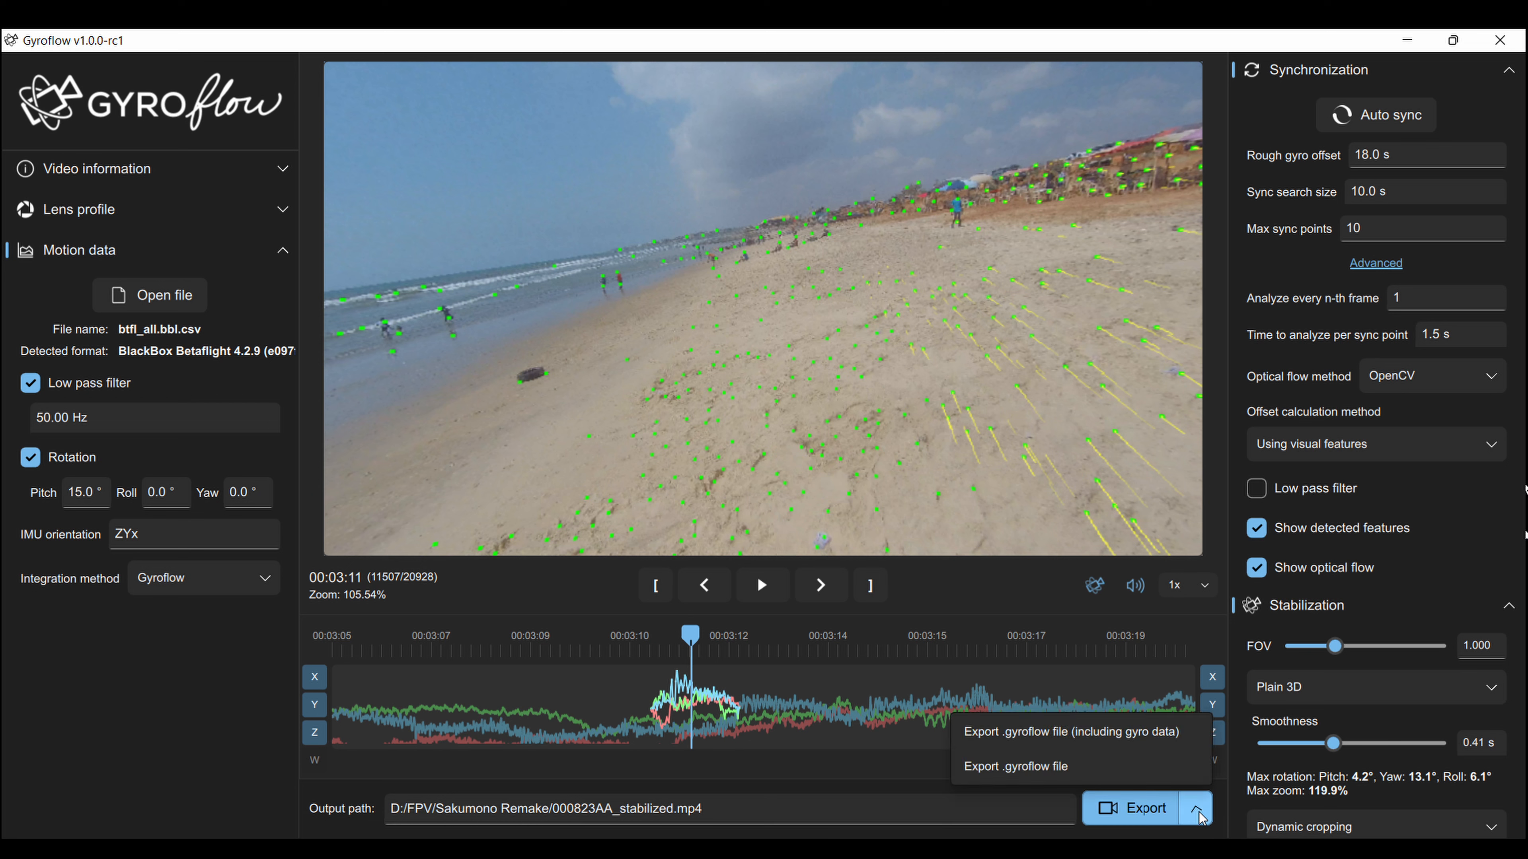
scroll(1295, 770, "down", 10)
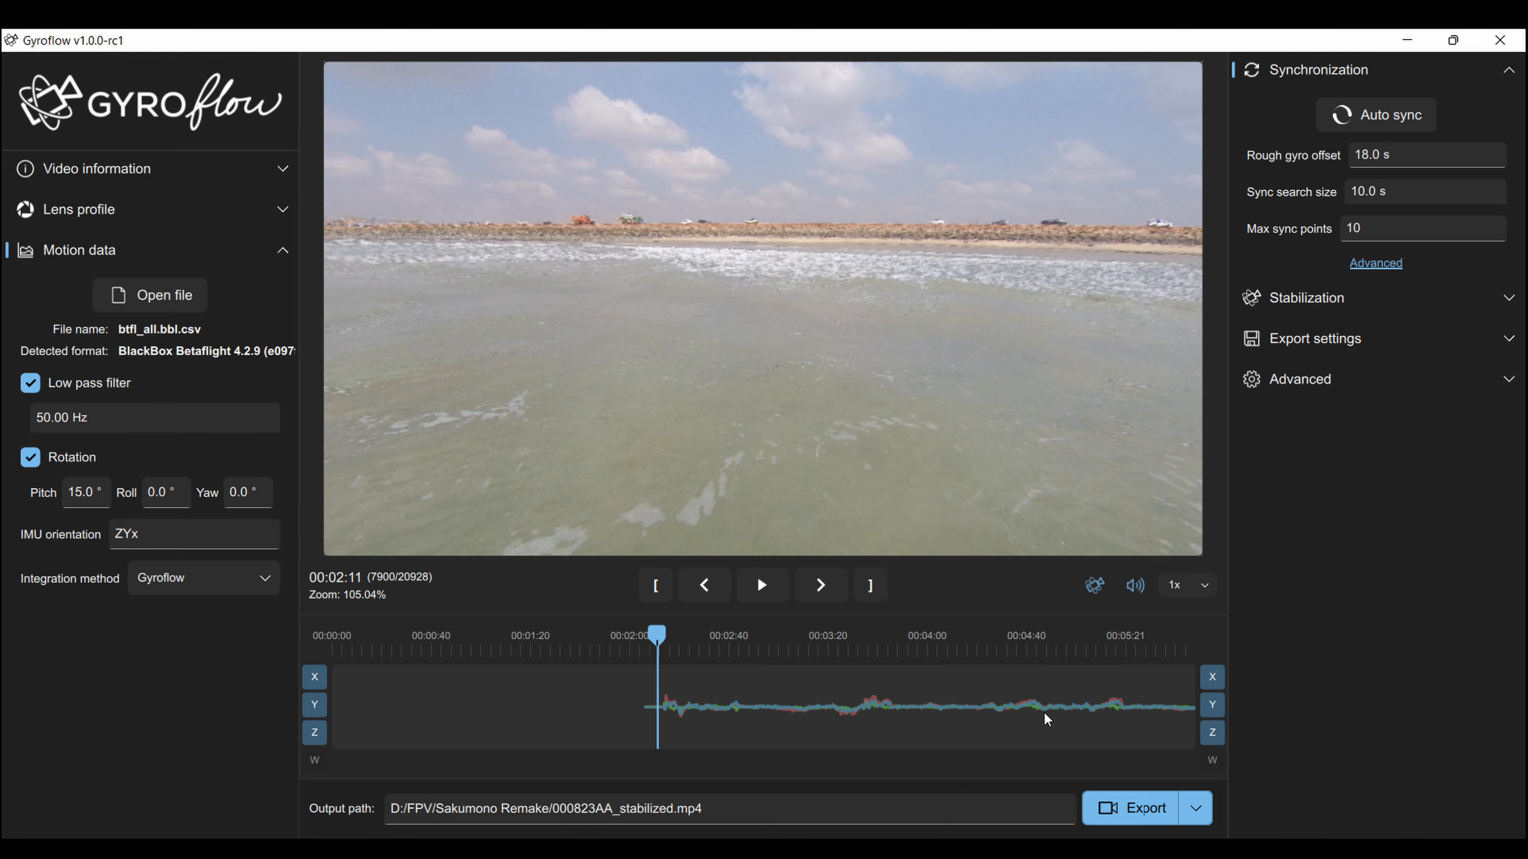
key("space")
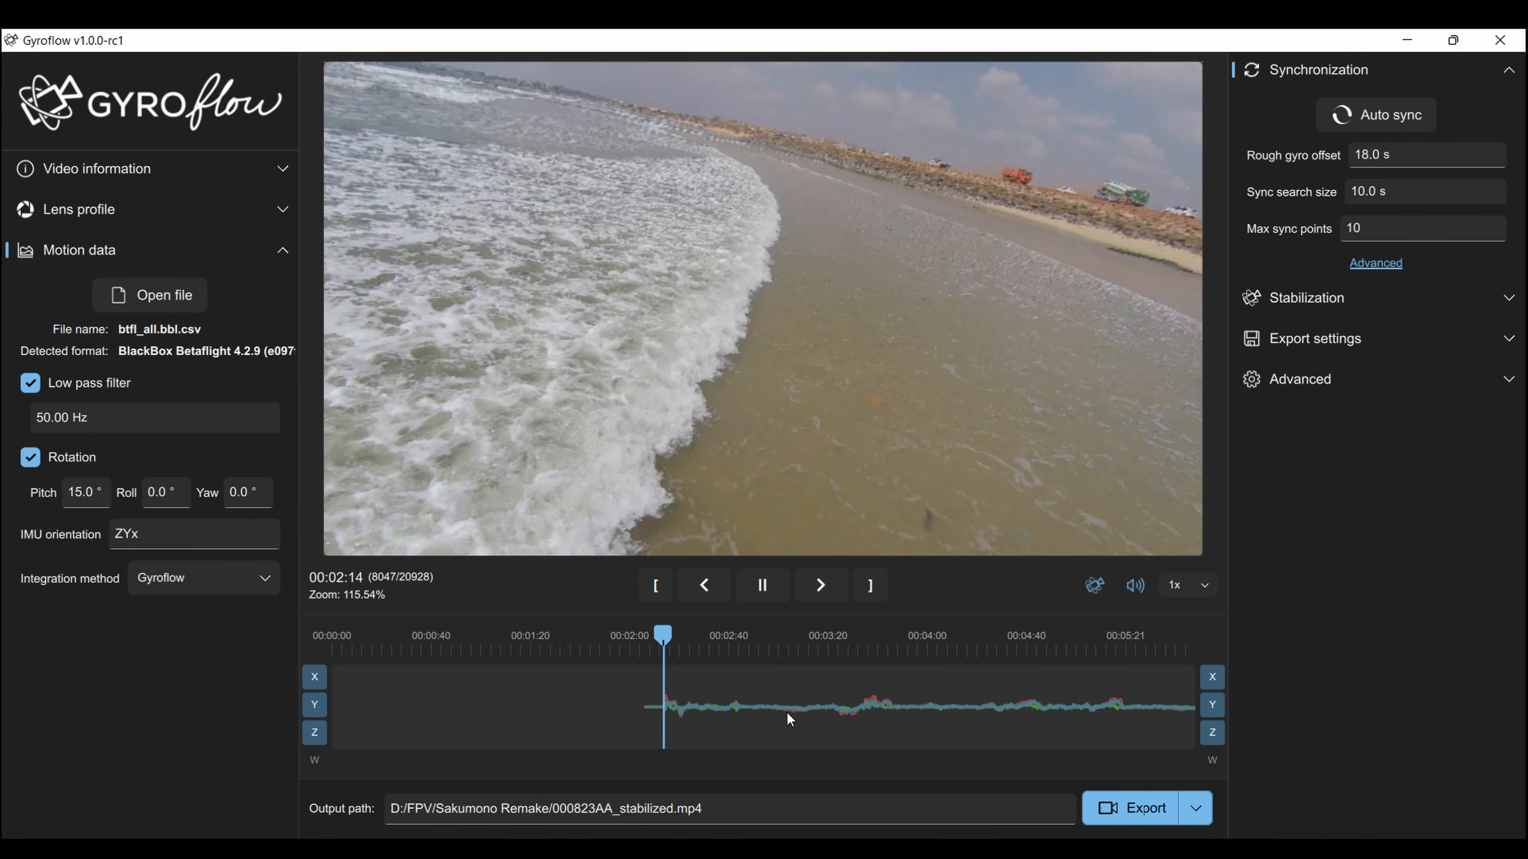
Pause at 00:03:04 and zoom into the gyro motion graph.
left_click(787, 712)
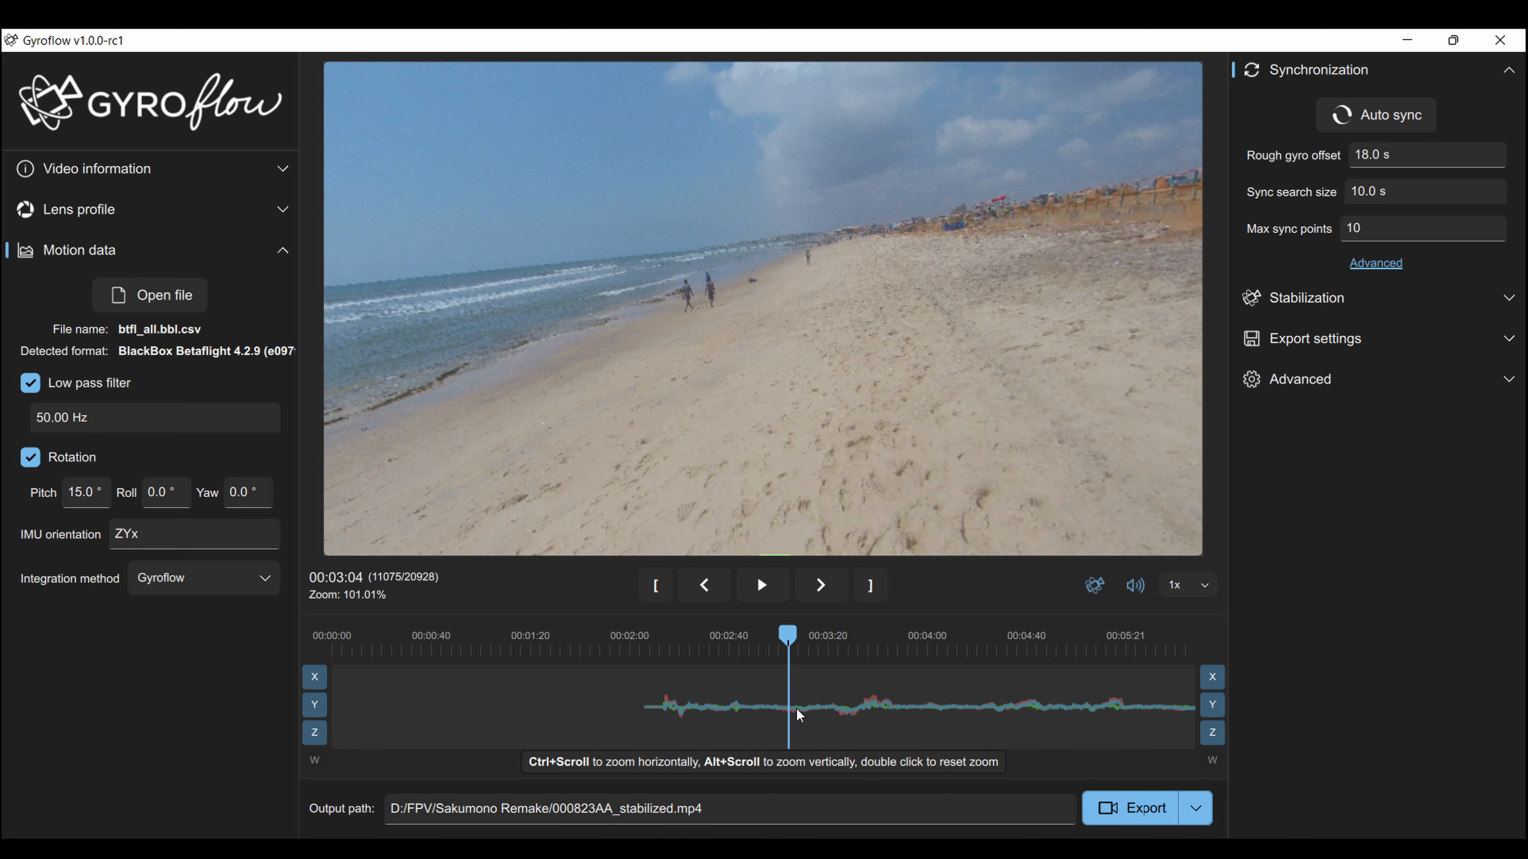
scroll(796, 711, "up", 8, "ctrl")
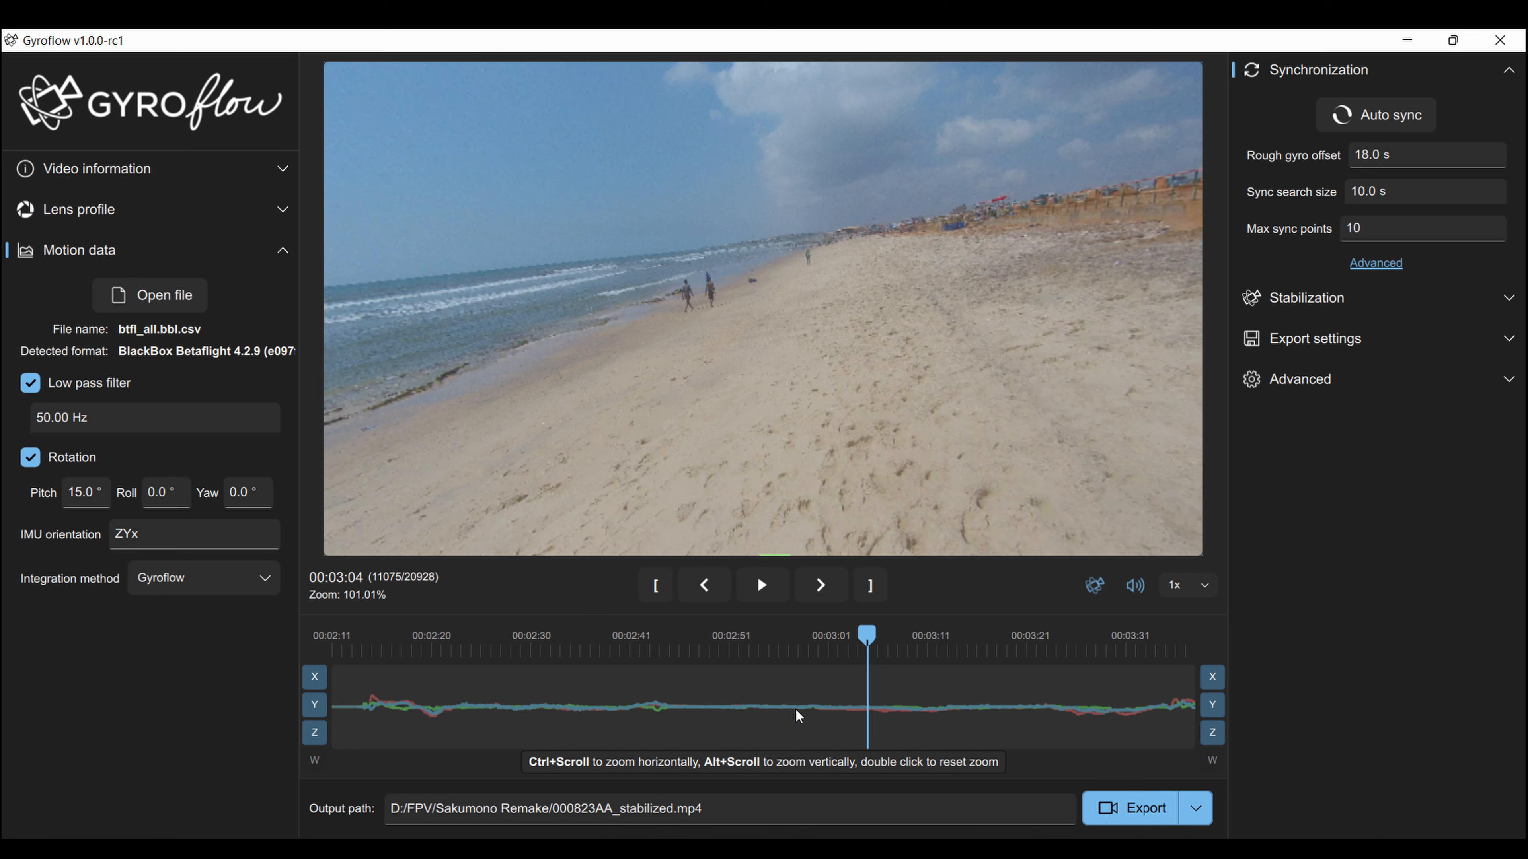
scroll(795, 711, "up", 5, "alt")
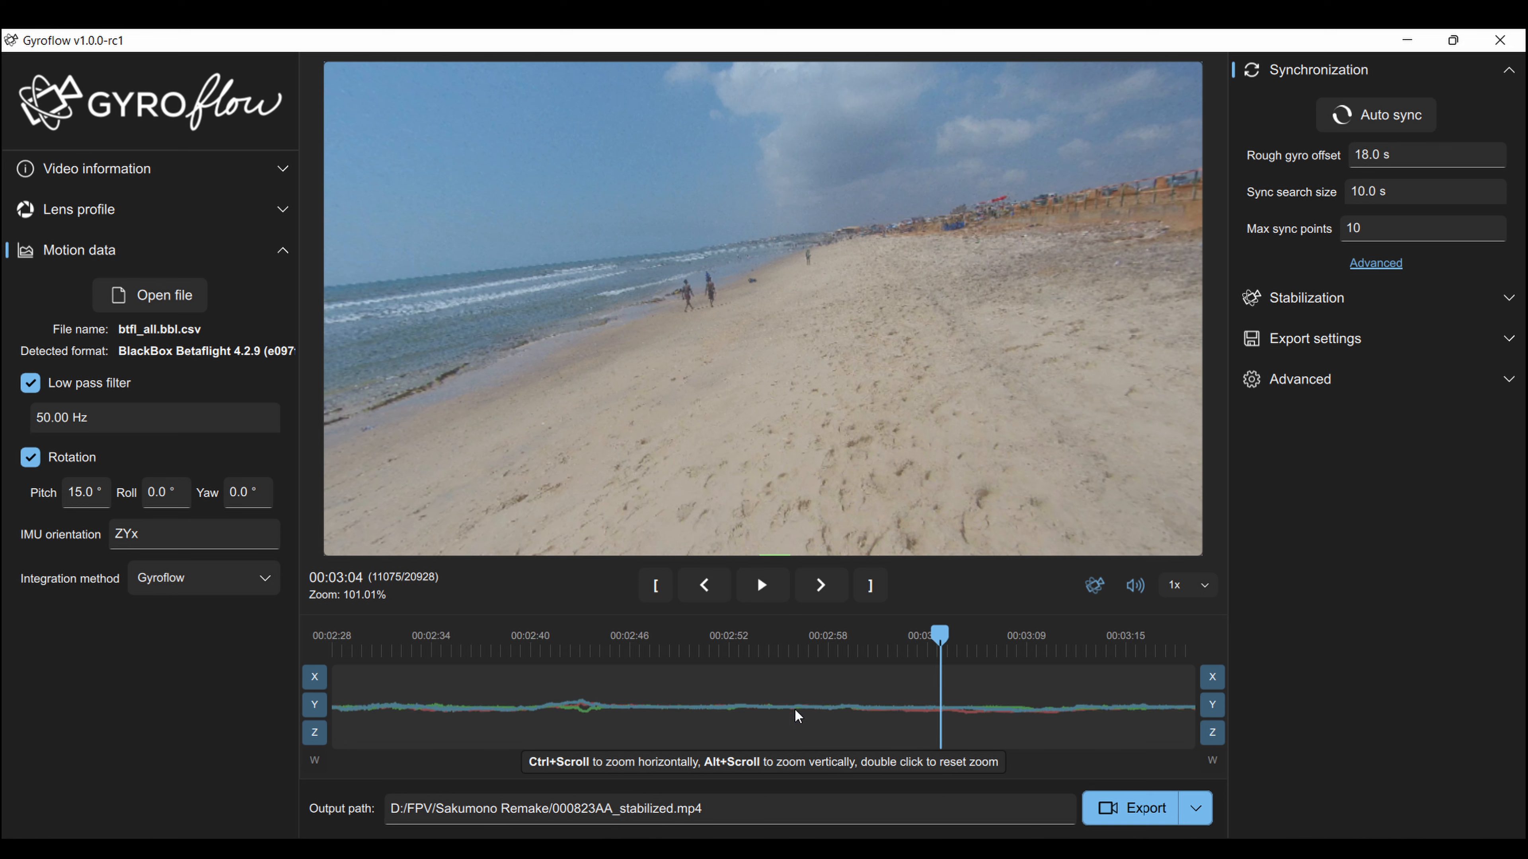
scroll(793, 712, "up", 5, "alt")
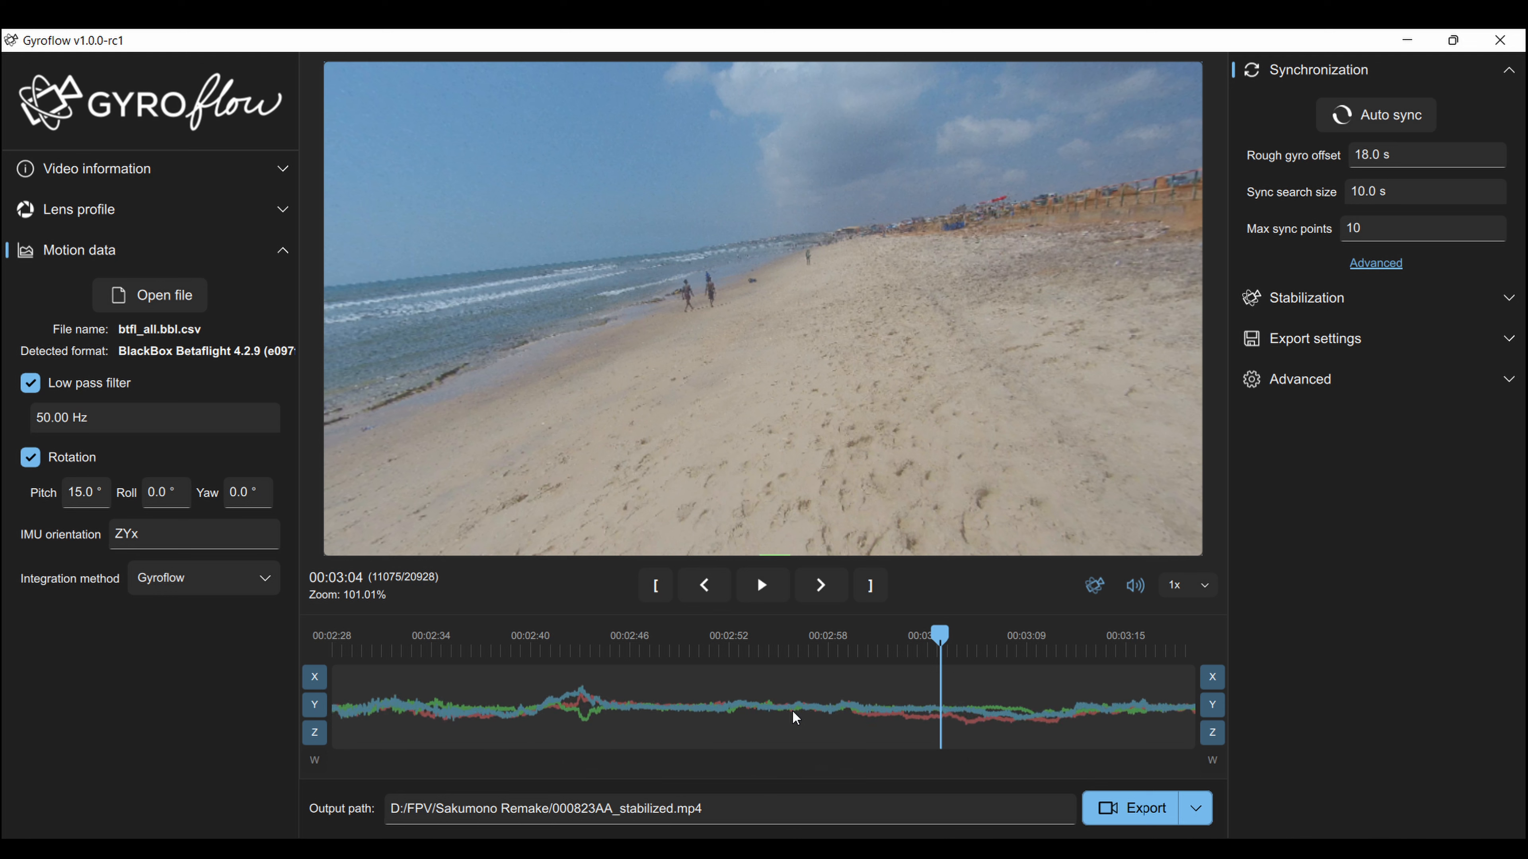
scroll(793, 712, "up", 4, "alt")
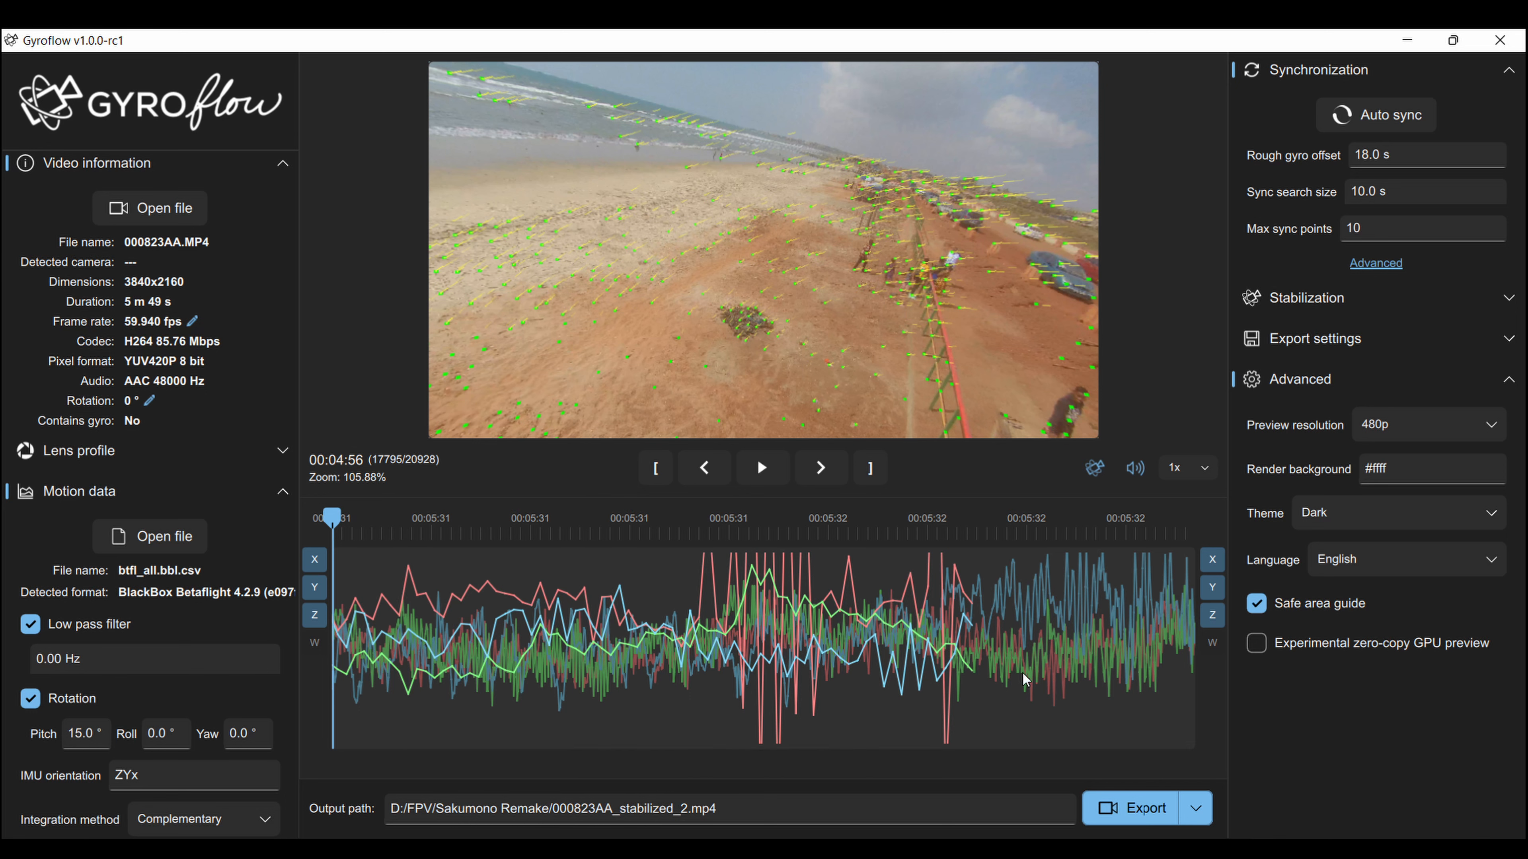
Pan and zoom the gyro traces around 00:05:31, then return the preview to 00:03:11.
left_click_drag(1146, 742, 1144, 743)
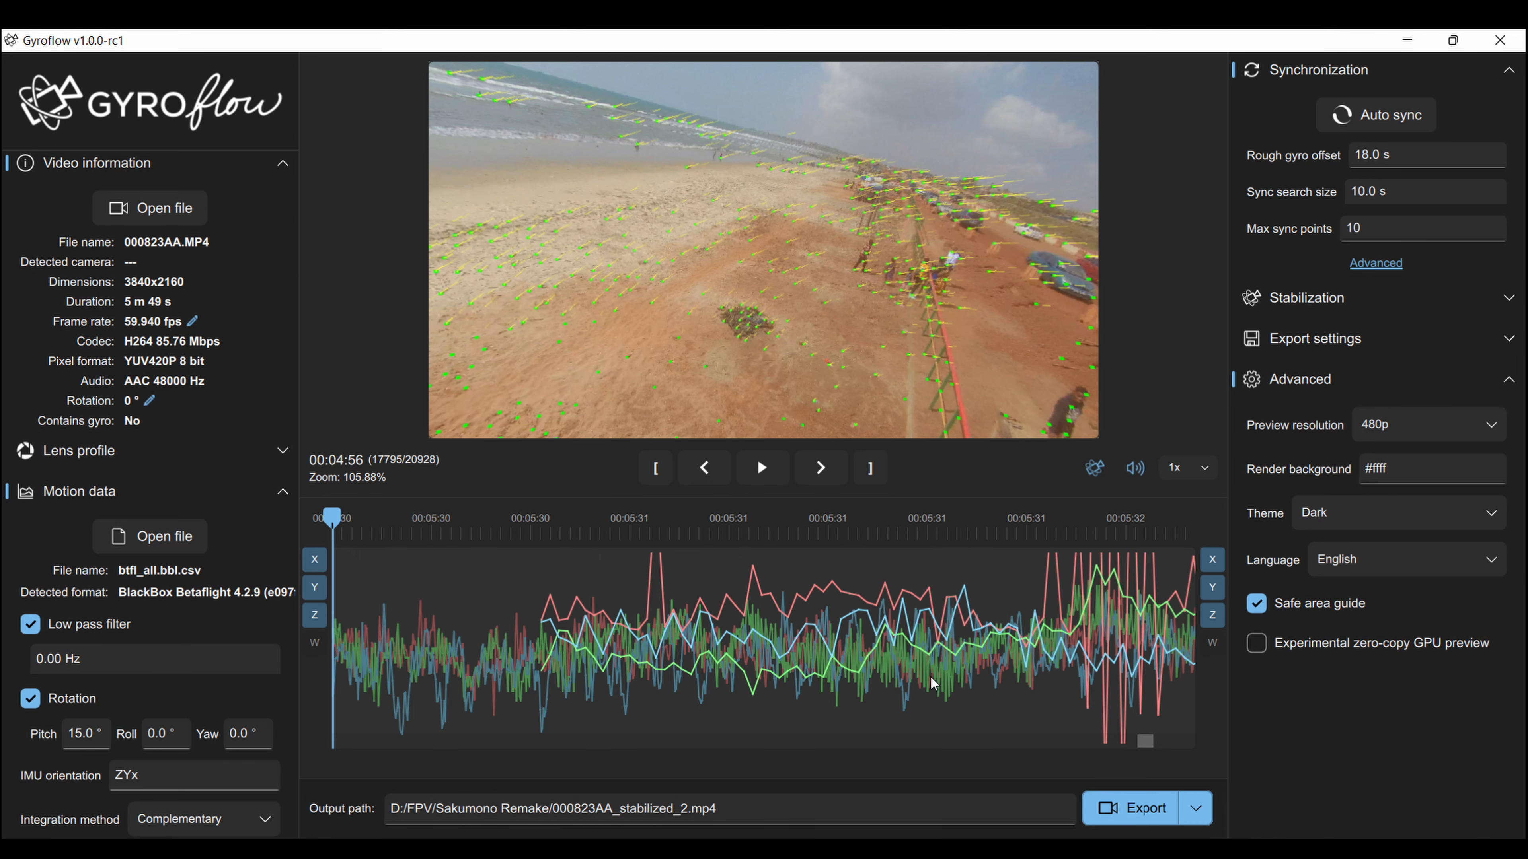
left_click(827, 632)
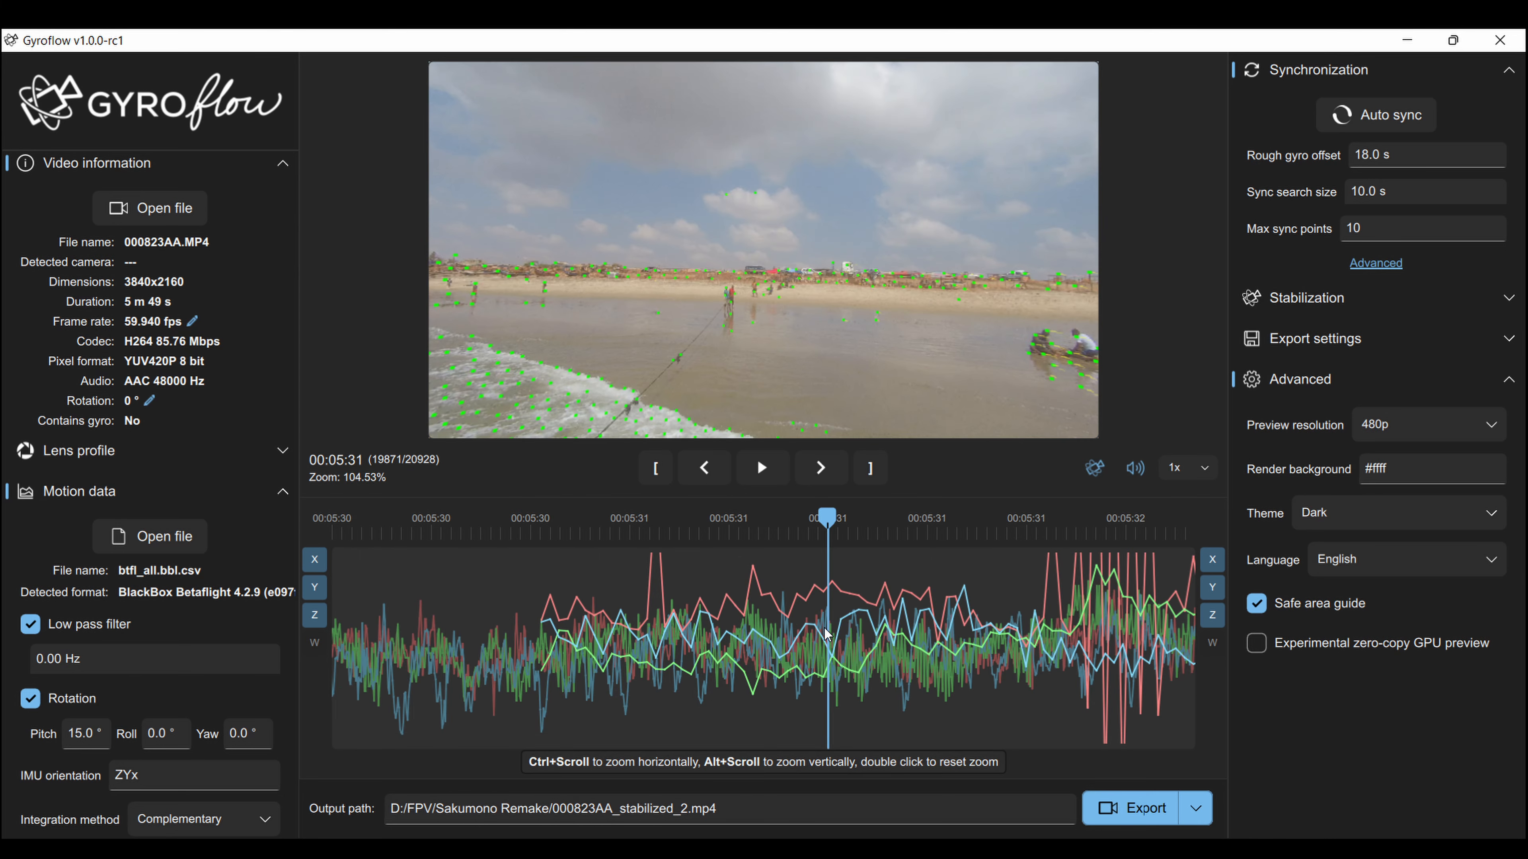
scroll(860, 634, "down", 4, "ctrl")
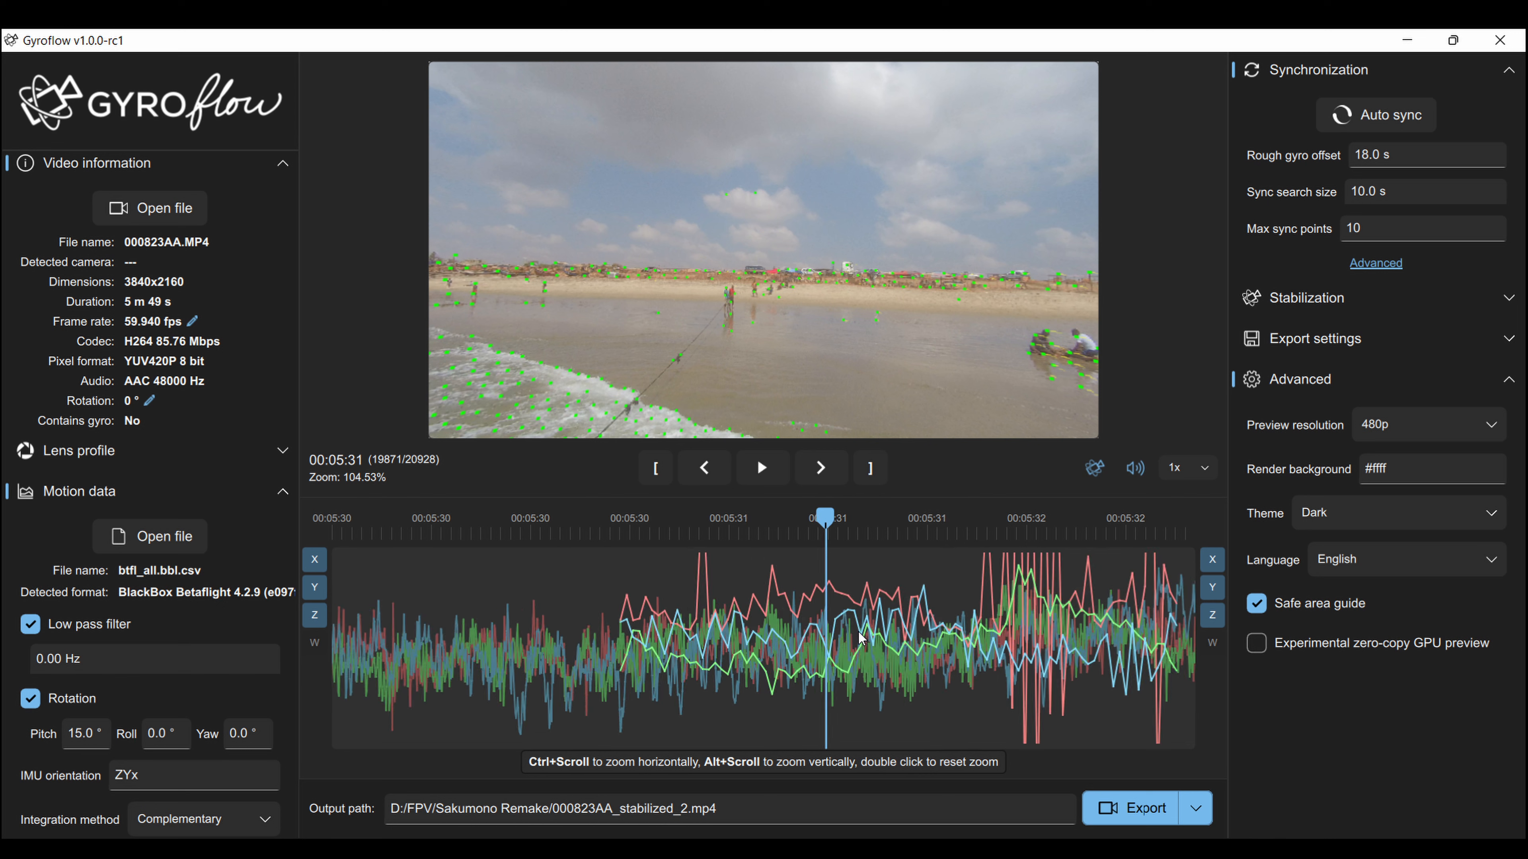
scroll(862, 638, "up", 5)
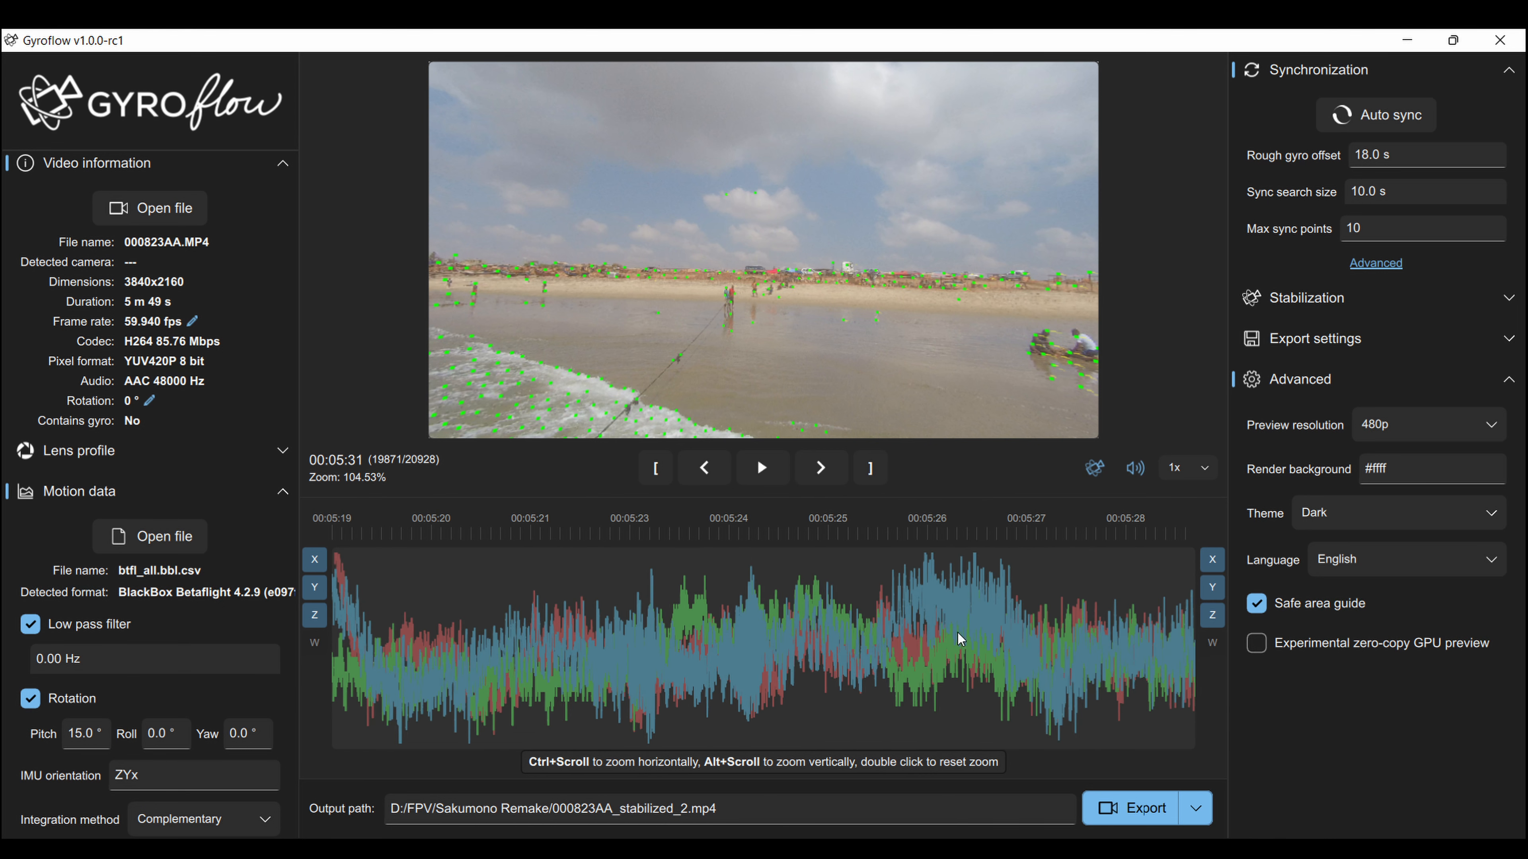
left_click(1126, 745)
left_click_drag(1127, 745, 1016, 744)
scroll(955, 692, "up", 5)
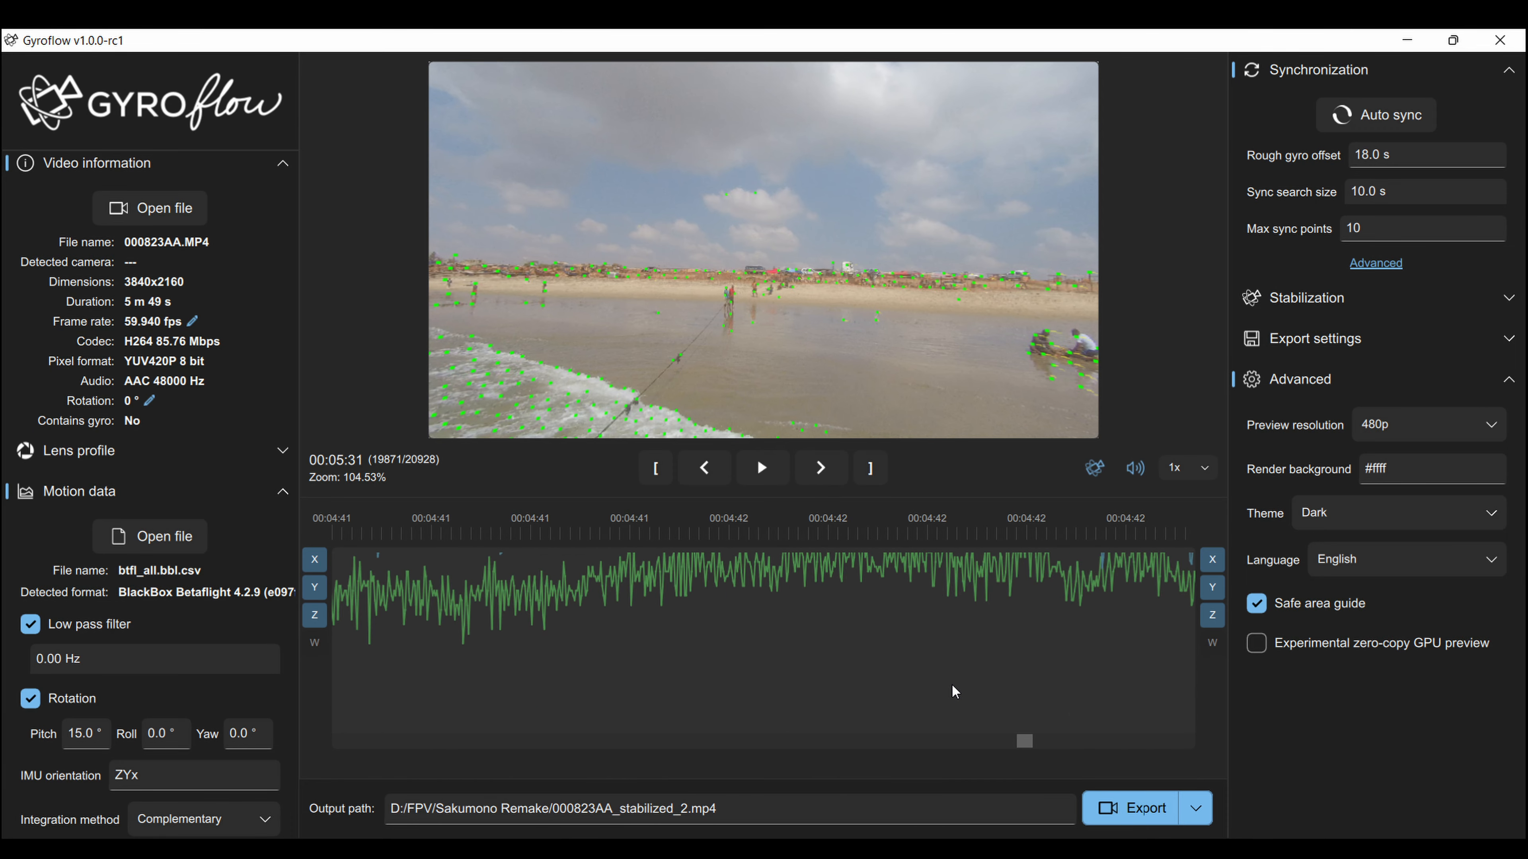
left_click(1026, 742)
mouse_move(1023, 742)
left_mouse_down()
mouse_move(1140, 759)
mouse_move(1142, 744)
left_mouse_up()
left_click_drag(914, 626, 857, 595)
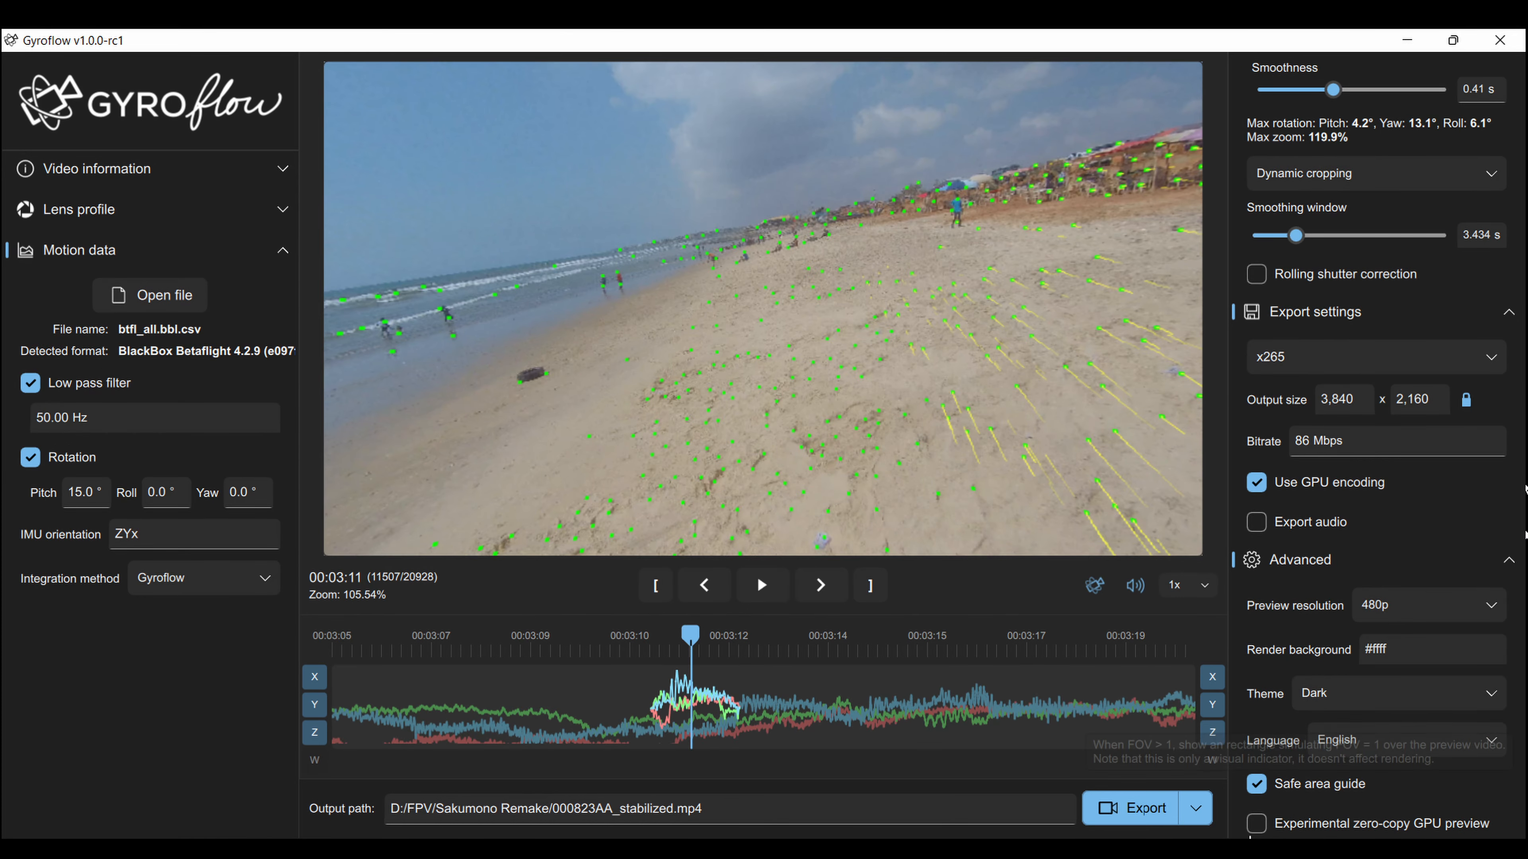
Export the stabilized video, renaming the output to 000823AA_stabilized_3.mp4 instead of overwriting.
left_click(1131, 817)
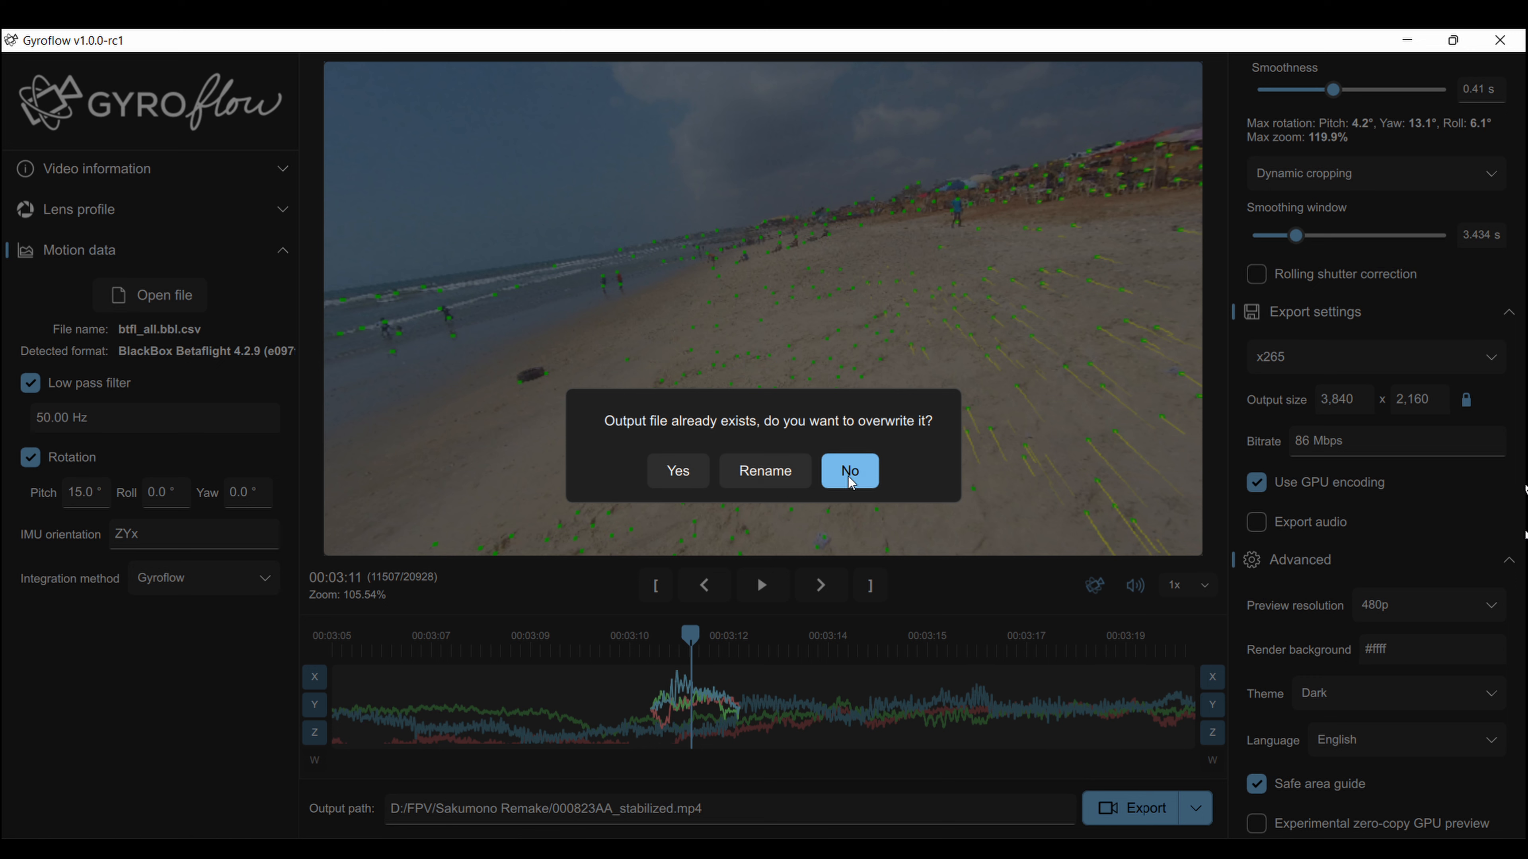
left_click(765, 470)
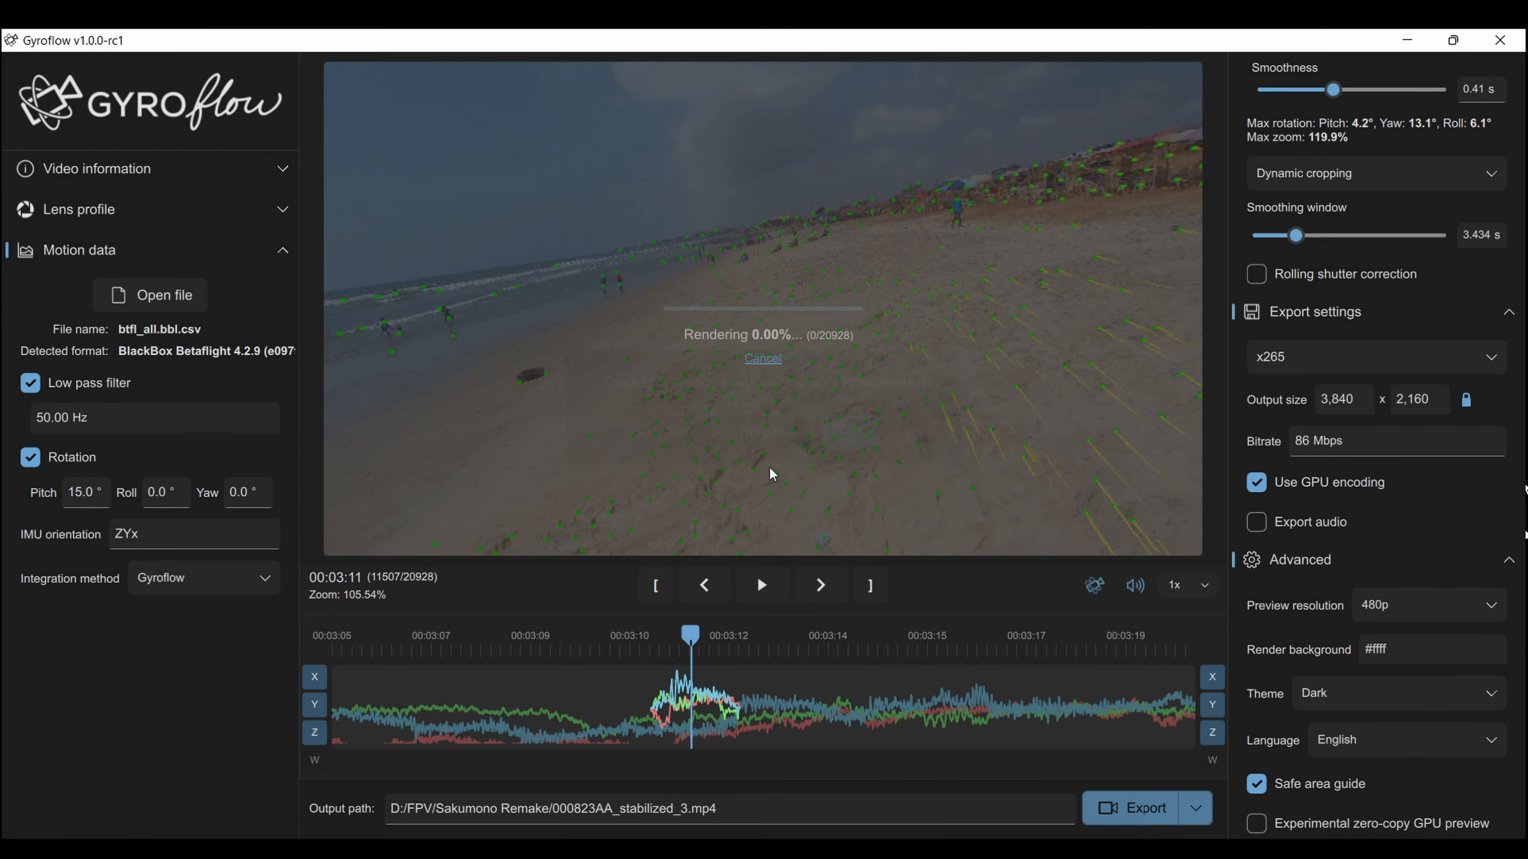